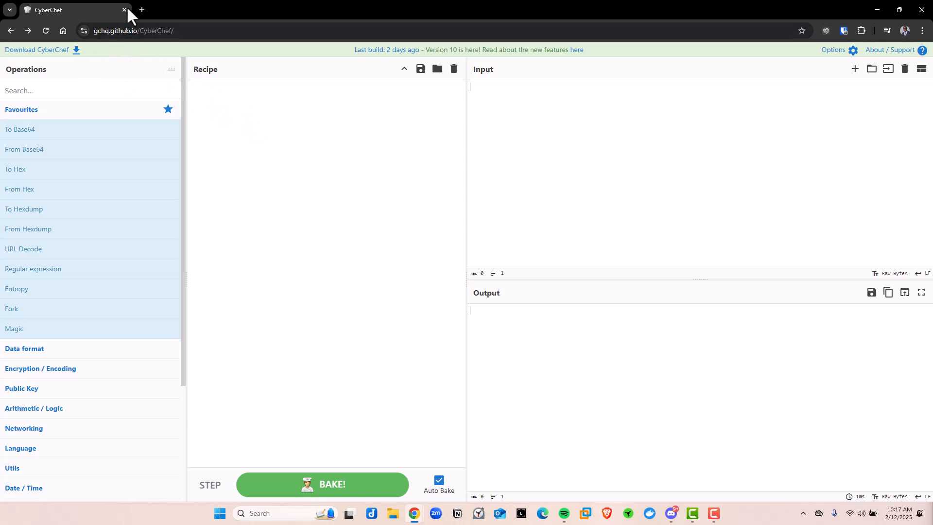
Step: Search Google for cyberchef in a new browser tab, open the CyberChef site from the results and close that duplicate tab
{"action": "left_click", "coordinate": [140, 7]}
{"action": "type", "text": "goog"}
{"action": "key", "text": "Return"}
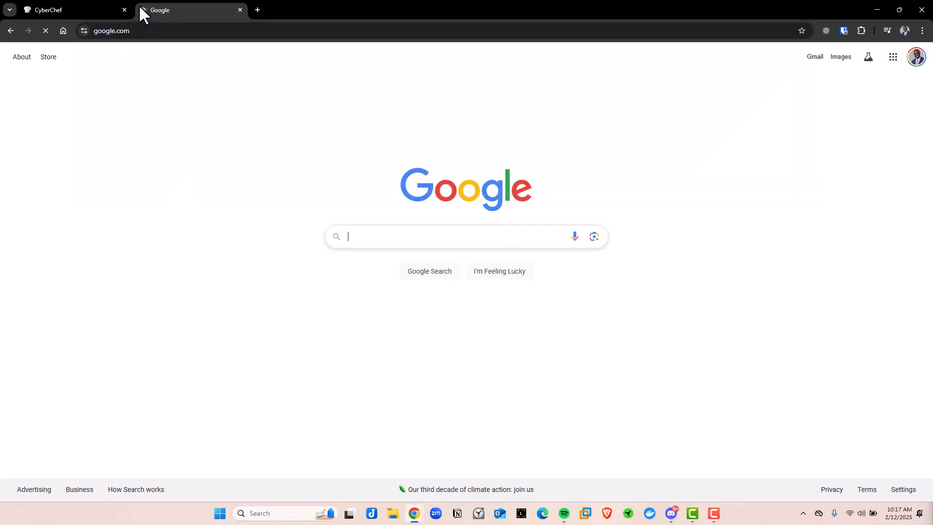
{"action": "type", "text": "cyberchef"}
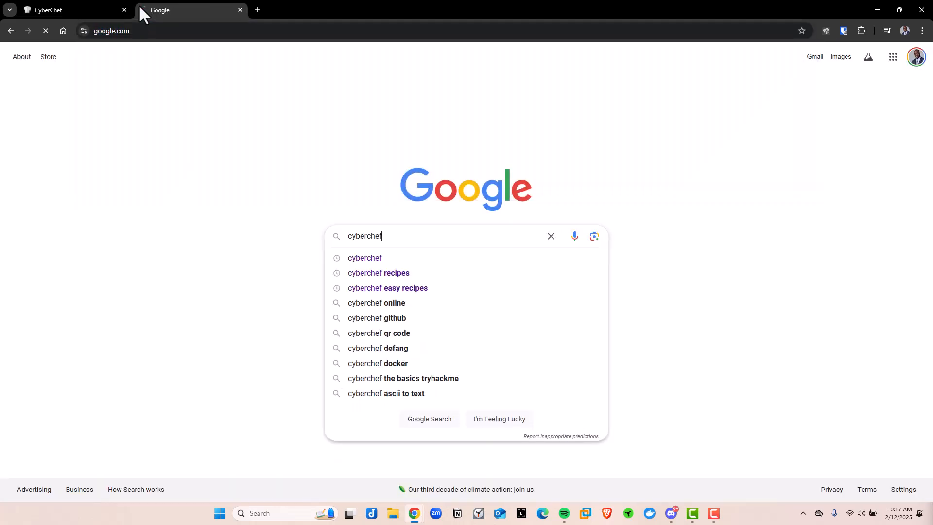
{"action": "key", "text": "Return"}
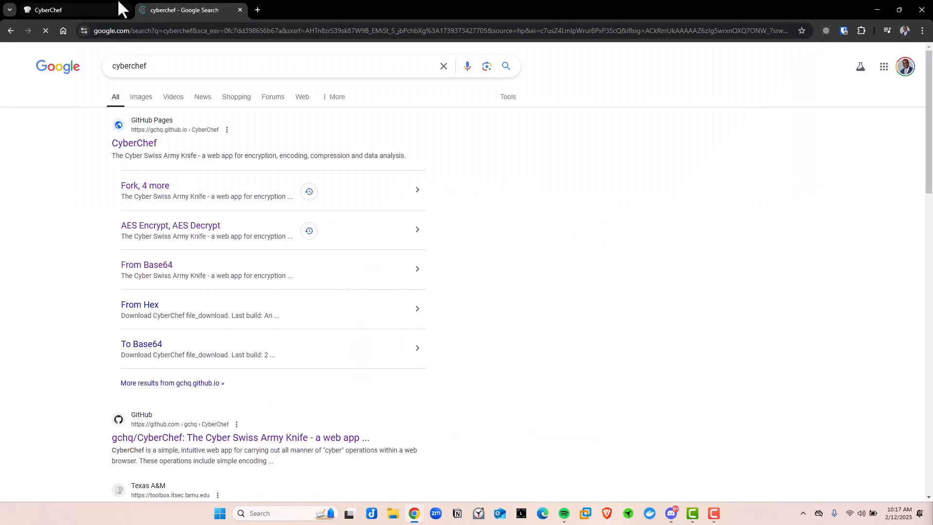
{"action": "left_click", "coordinate": [138, 145]}
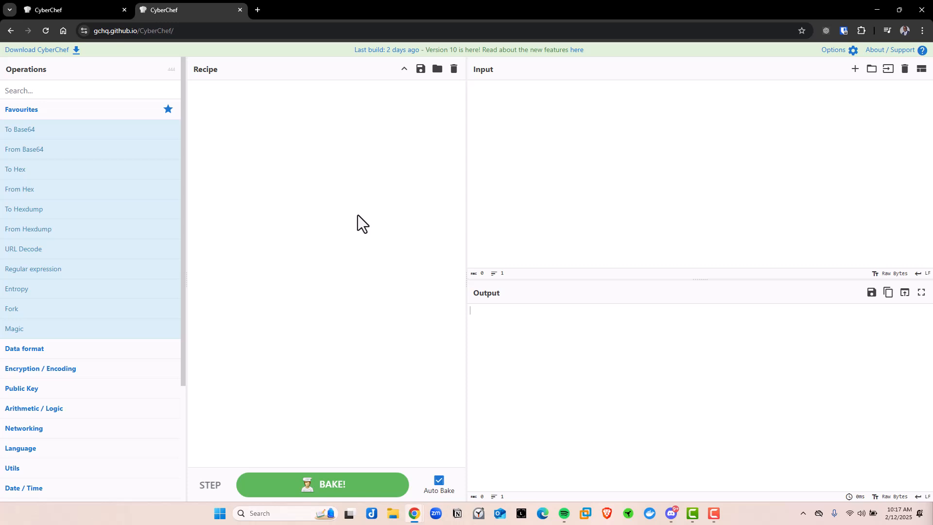
{"action": "left_click", "coordinate": [239, 9]}
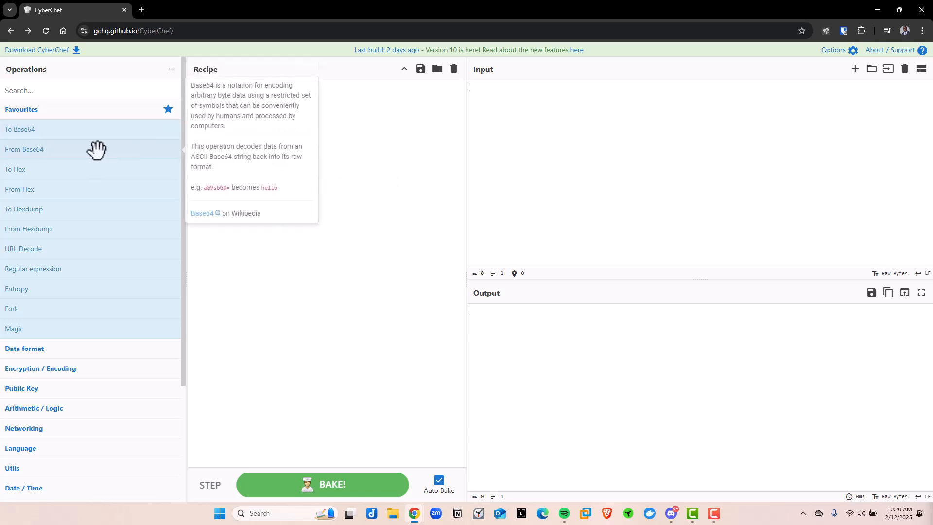
Step: Browse the available operation categories, examining what Data format, Public Key and Hashing contain
{"action": "scroll", "coordinate": [78, 253], "scroll_direction": "down", "scroll_amount": 2}
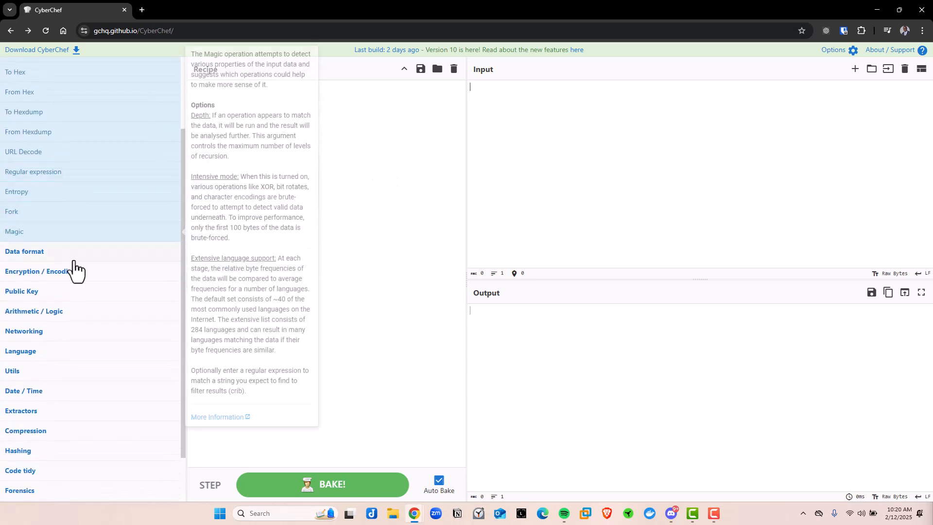
{"action": "left_click", "coordinate": [28, 252]}
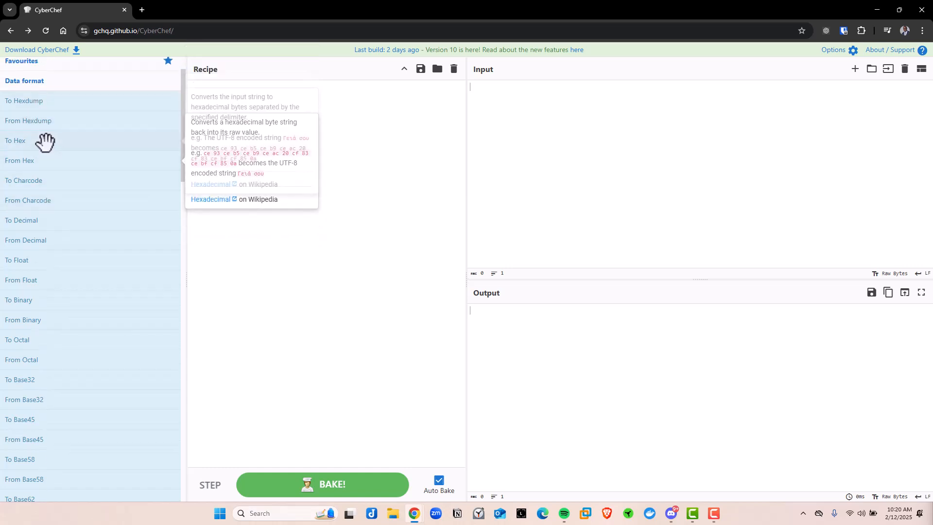
{"action": "scroll", "coordinate": [35, 252], "scroll_direction": "down", "scroll_amount": 10}
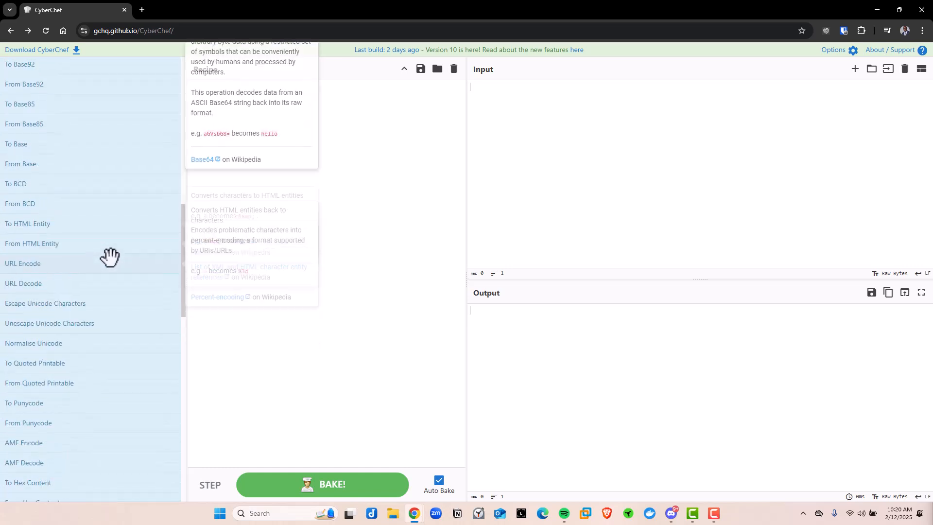
{"action": "scroll", "coordinate": [110, 257], "scroll_direction": "down", "scroll_amount": 15}
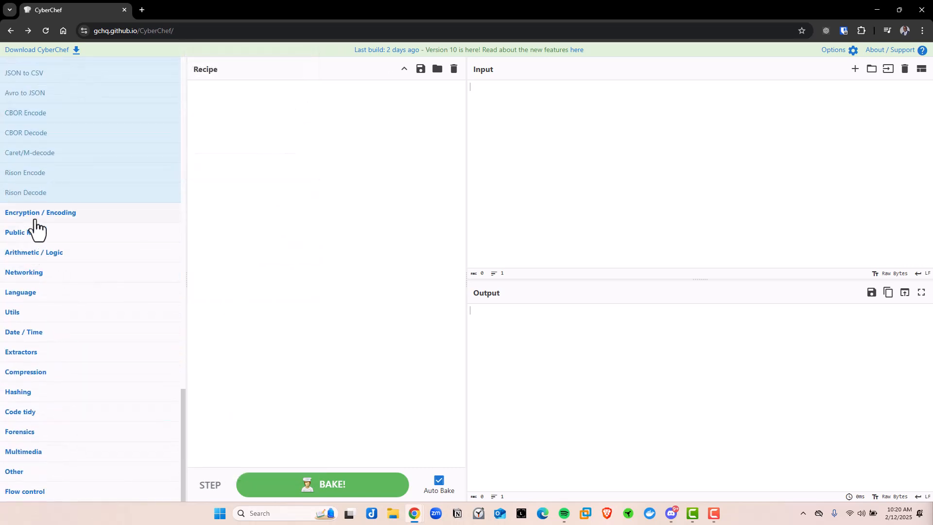
{"action": "left_click", "coordinate": [24, 234]}
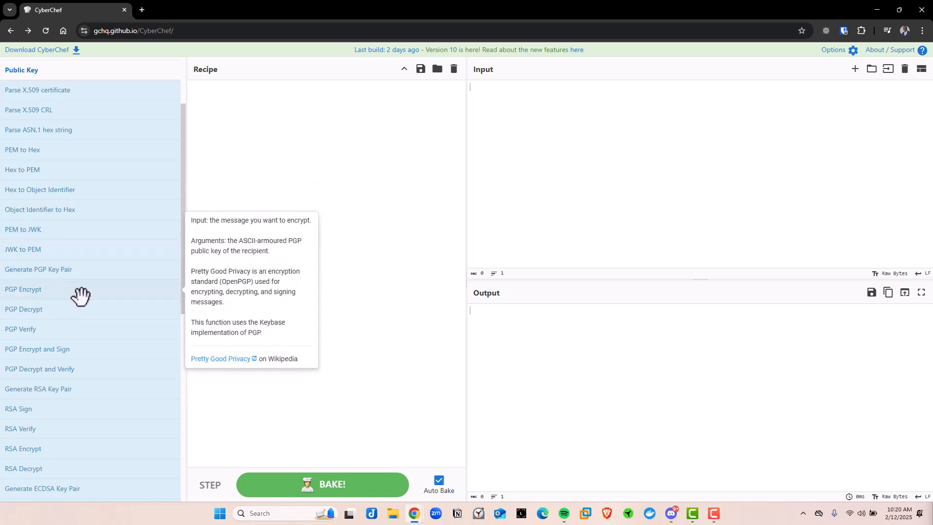
{"action": "scroll", "coordinate": [80, 294], "scroll_direction": "down", "scroll_amount": 8}
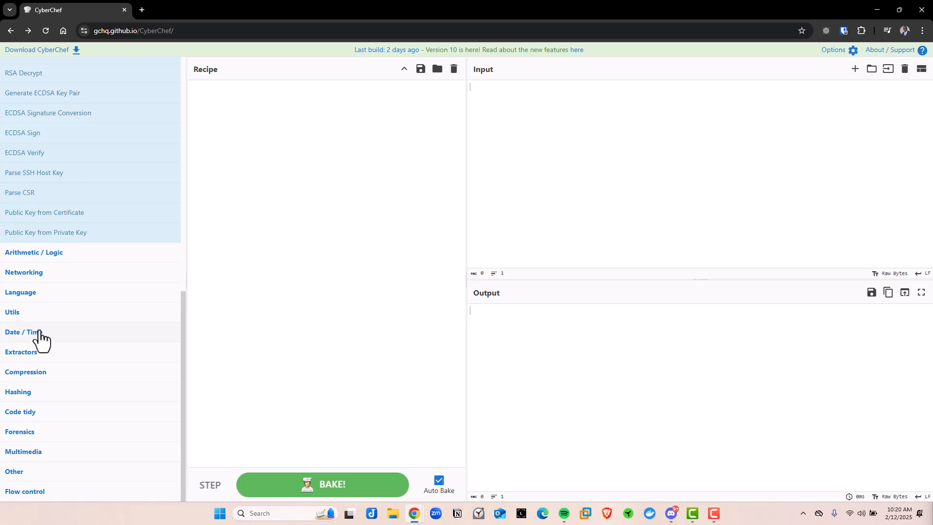
{"action": "left_click", "coordinate": [12, 392]}
{"action": "scroll", "coordinate": [60, 224], "scroll_direction": "down", "scroll_amount": 8}
{"action": "scroll", "coordinate": [57, 283], "scroll_direction": "up", "scroll_amount": 4}
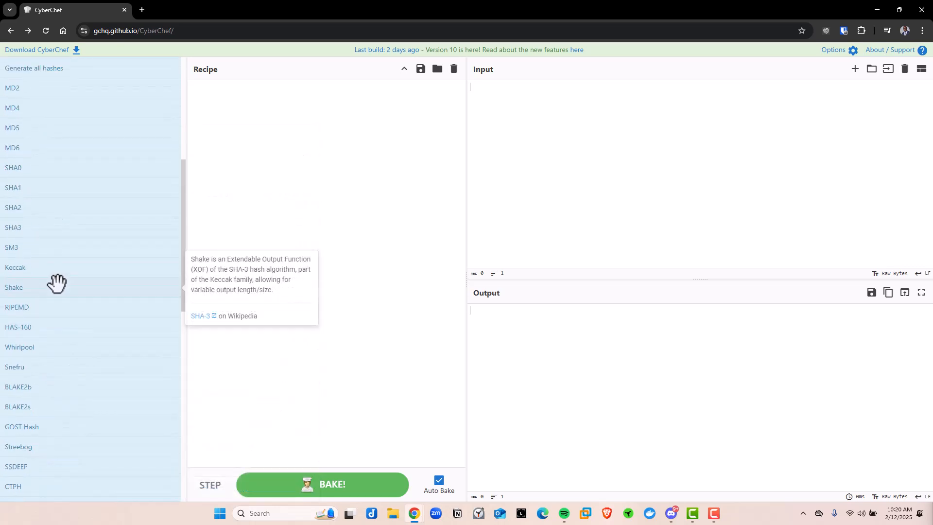
{"action": "scroll", "coordinate": [57, 284], "scroll_direction": "up", "scroll_amount": 3}
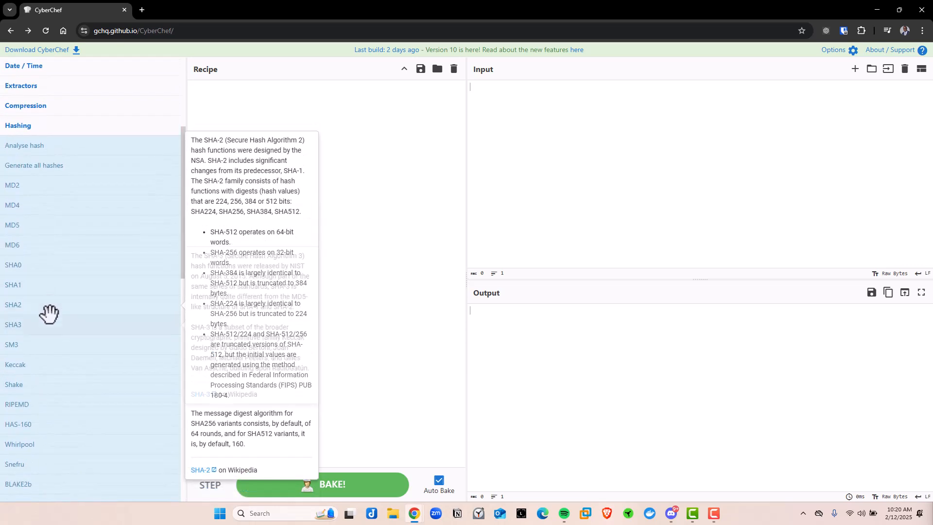
{"action": "scroll", "coordinate": [63, 243], "scroll_direction": "up", "scroll_amount": 4}
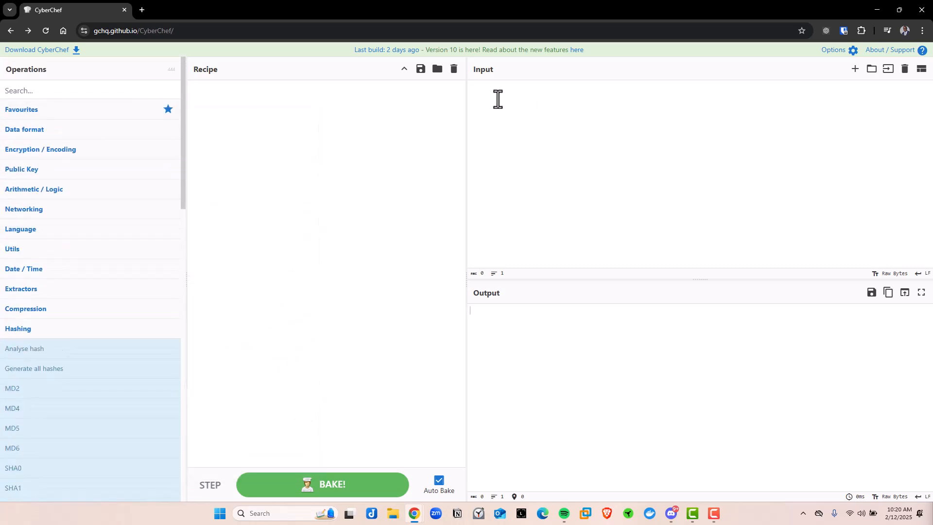
Step: Enter "Cyber Pros Training" as the input text
{"action": "type", "text": "Cyber Pro"}
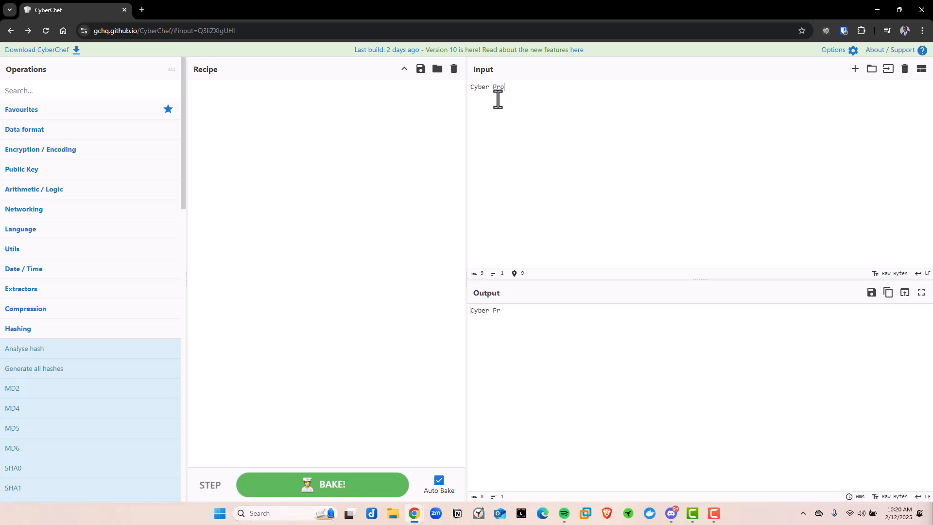
{"action": "type", "text": "s Training"}
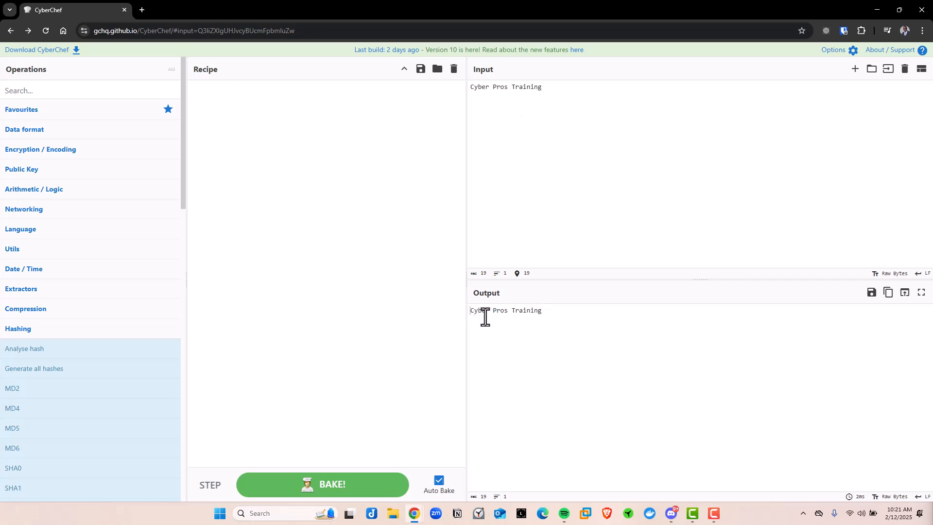
Step: Try the To Base64 operation on the input text, highlighting input and output for comparison, and remove it from the recipe
{"action": "left_click", "coordinate": [53, 114]}
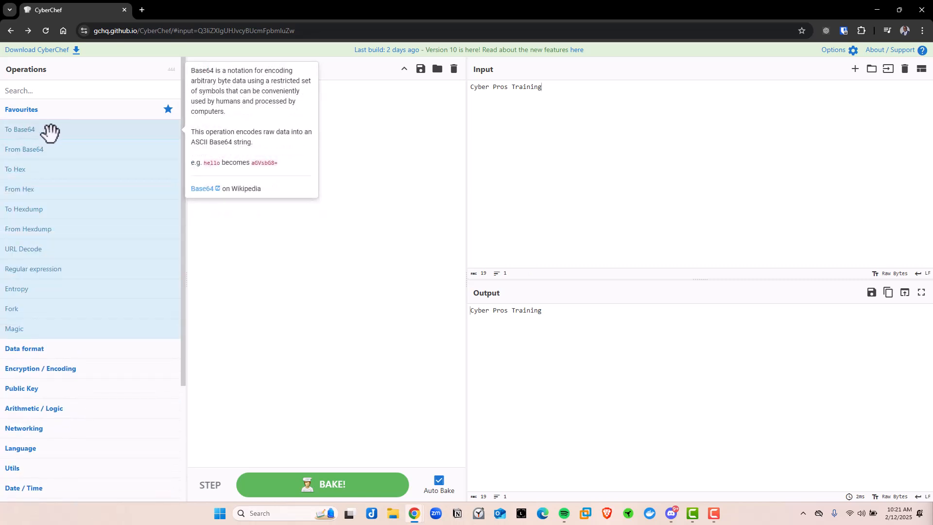
{"action": "left_click_drag", "start_coordinate": [27, 128], "coordinate": [278, 190]}
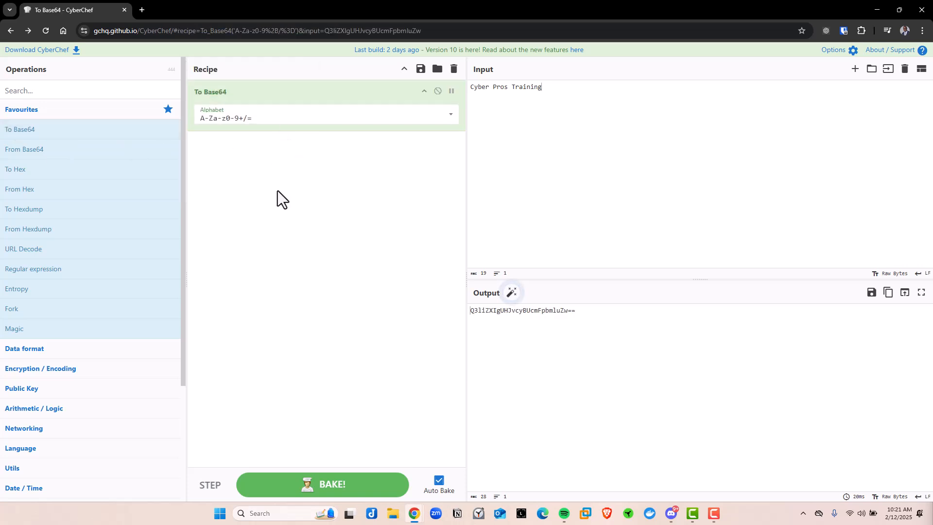
{"action": "left_click_drag", "start_coordinate": [552, 88], "coordinate": [455, 81]}
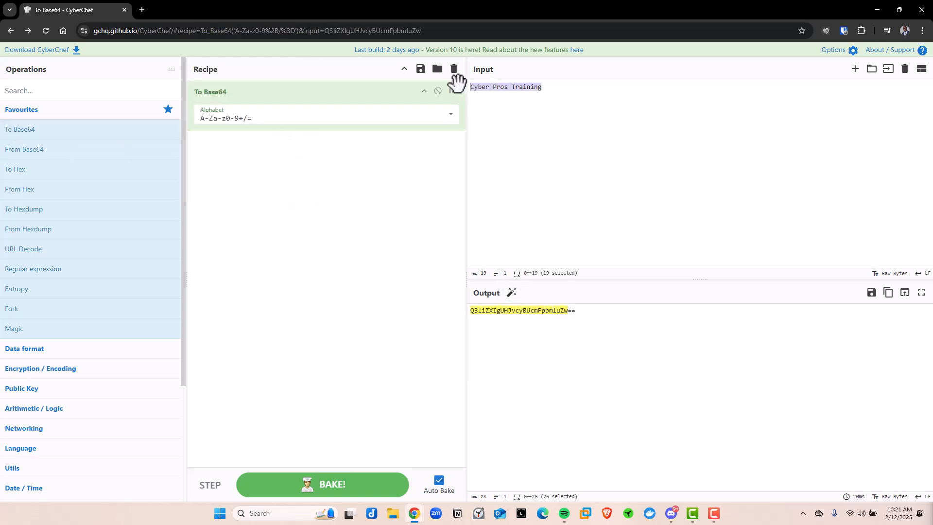
{"action": "left_click_drag", "start_coordinate": [578, 312], "coordinate": [468, 314]}
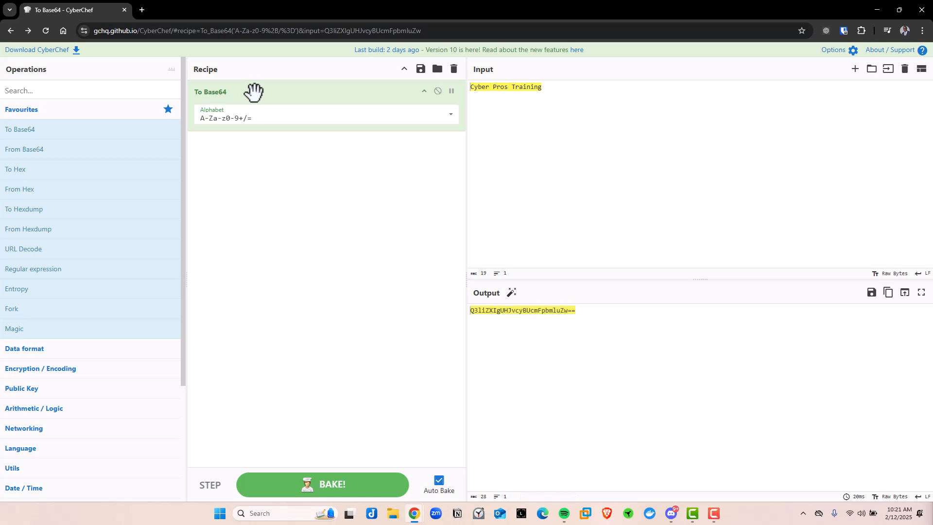
{"action": "left_click_drag", "start_coordinate": [250, 90], "coordinate": [579, 175]}
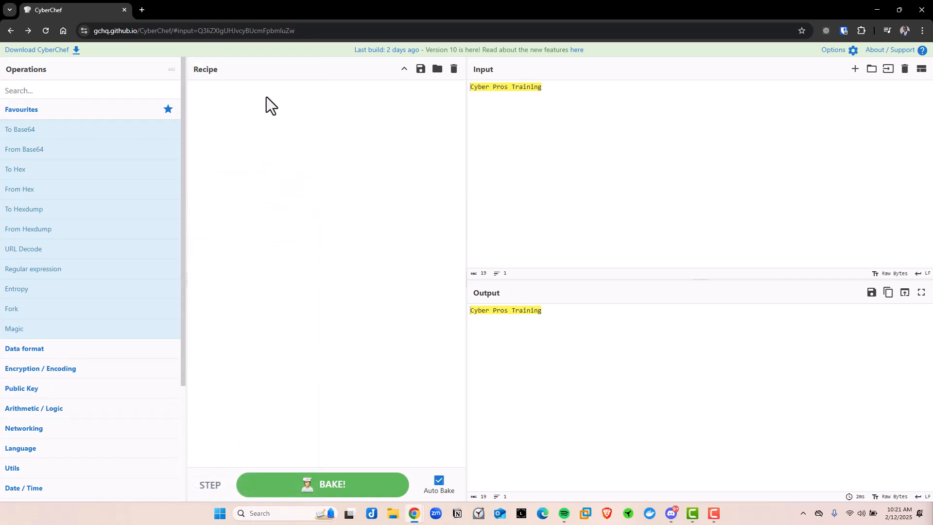
Step: Search the operations for "hash" and look through the matching hash operations
{"action": "left_click", "coordinate": [70, 93]}
{"action": "type", "text": "hash"}
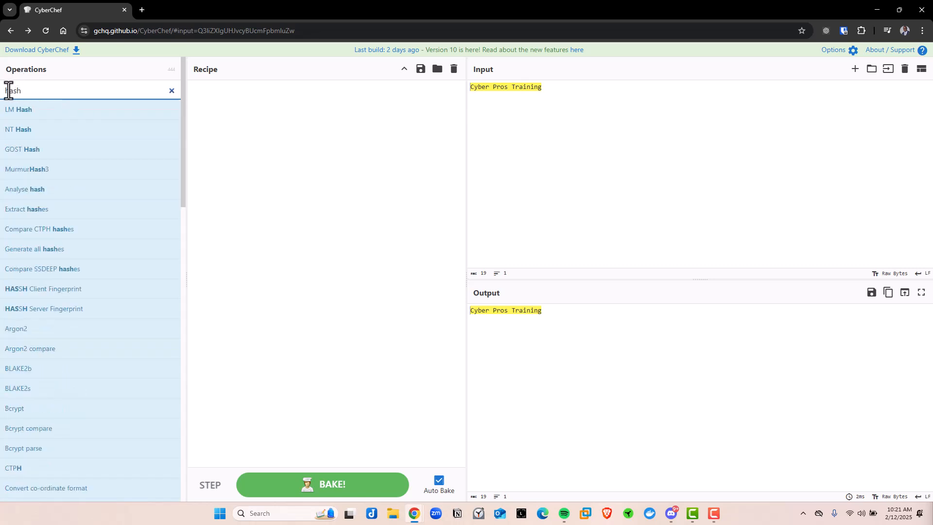
{"action": "mouse_move", "coordinate": [108, 249]}
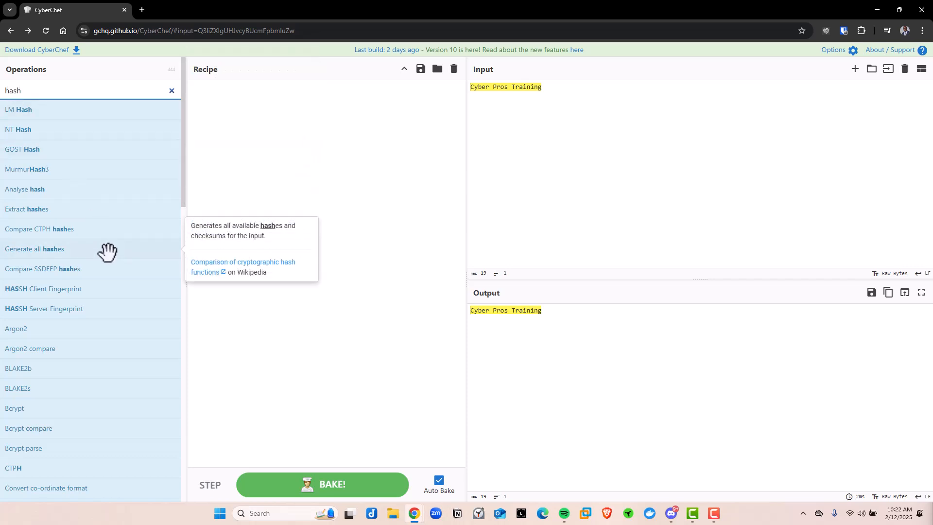
{"action": "scroll", "coordinate": [108, 251], "scroll_direction": "down", "scroll_amount": 3}
{"action": "scroll", "coordinate": [108, 252], "scroll_direction": "up", "scroll_amount": 3}
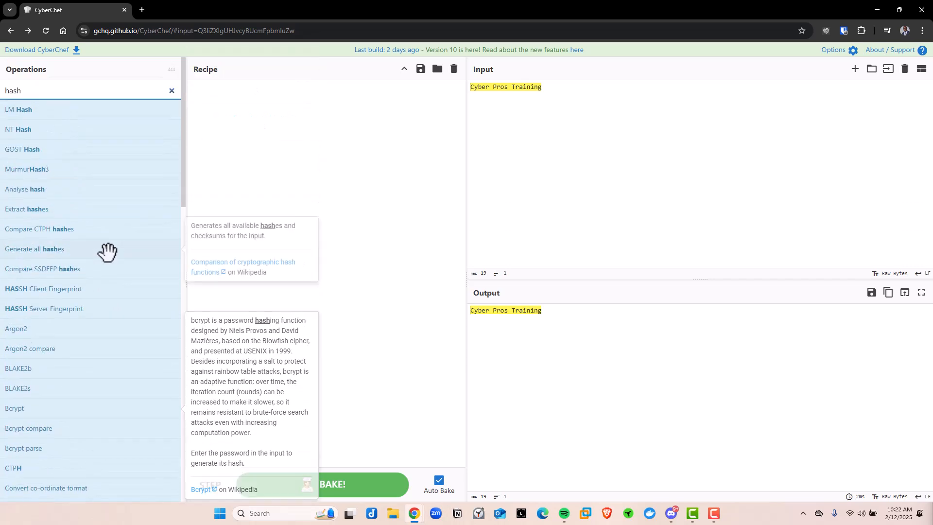
Step: Find the MD5 operation by searching for "md5", add it to the recipe and highlight the resulting hash
{"action": "left_click_drag", "start_coordinate": [33, 89], "coordinate": [2, 92]}
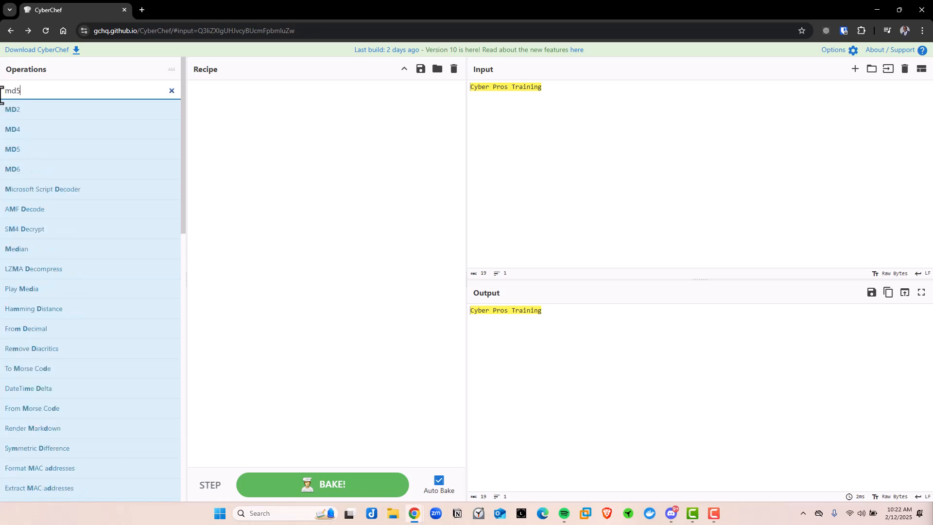
{"action": "left_click_drag", "start_coordinate": [25, 112], "coordinate": [315, 124]}
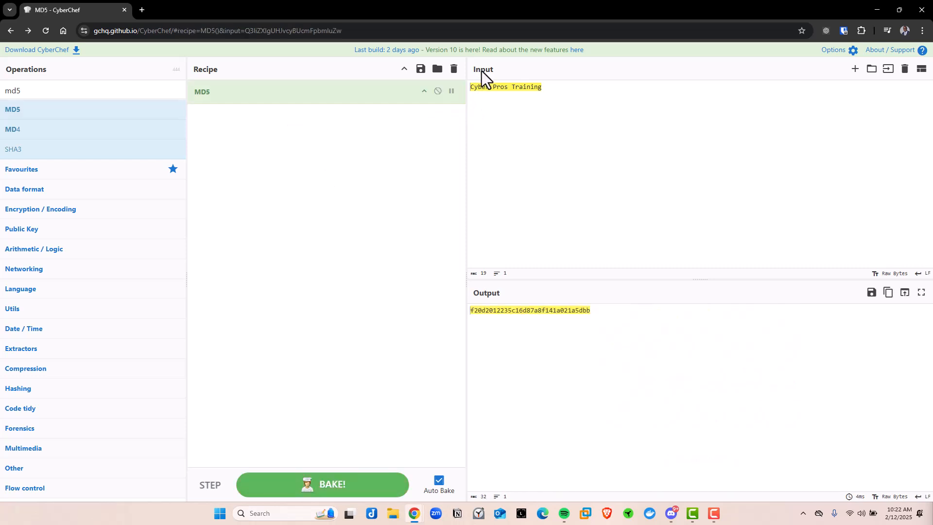
{"action": "left_click_drag", "start_coordinate": [471, 311], "coordinate": [596, 312]}
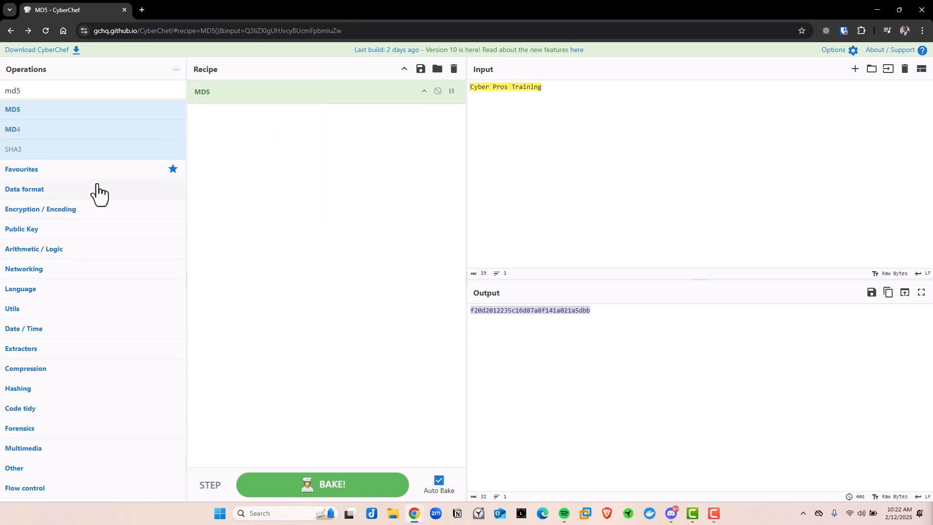
Step: Move the MD5 operation from the recipe into Favourites, and add it back to the recipe from there
{"action": "left_click_drag", "start_coordinate": [325, 93], "coordinate": [61, 171]}
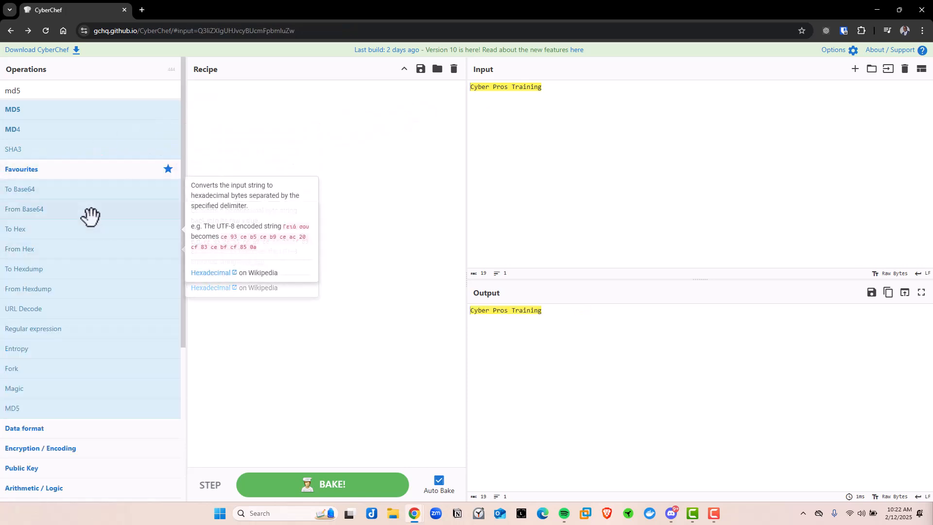
{"action": "scroll", "coordinate": [82, 234], "scroll_direction": "down", "scroll_amount": 1}
{"action": "left_click", "coordinate": [35, 125]}
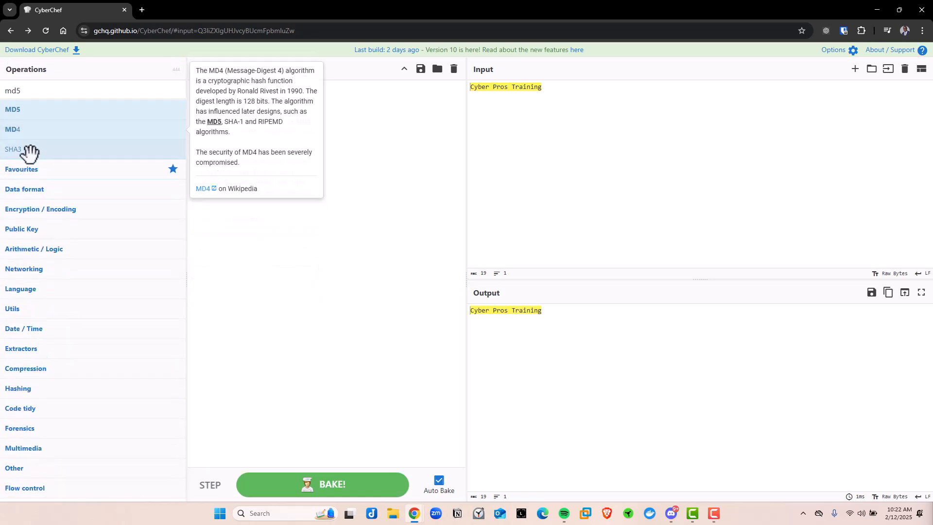
{"action": "left_click", "coordinate": [35, 171]}
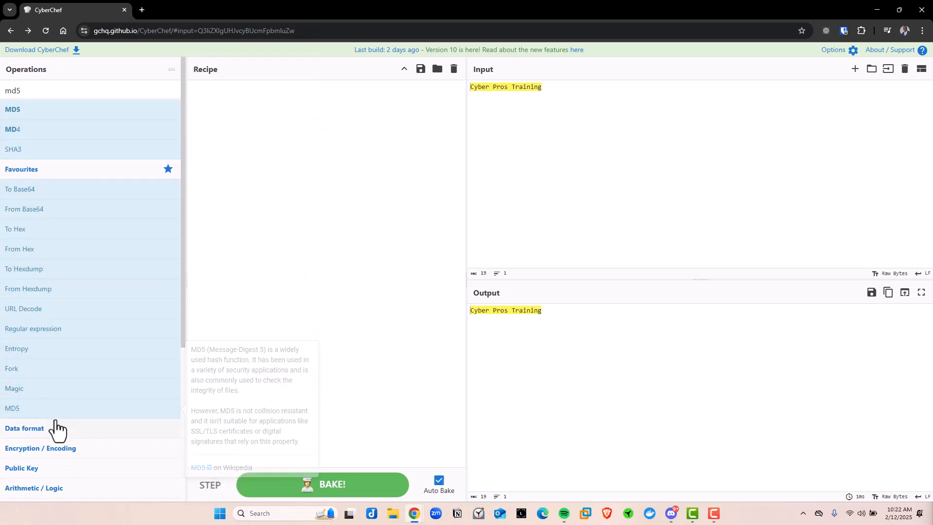
{"action": "left_click_drag", "start_coordinate": [30, 406], "coordinate": [296, 141]}
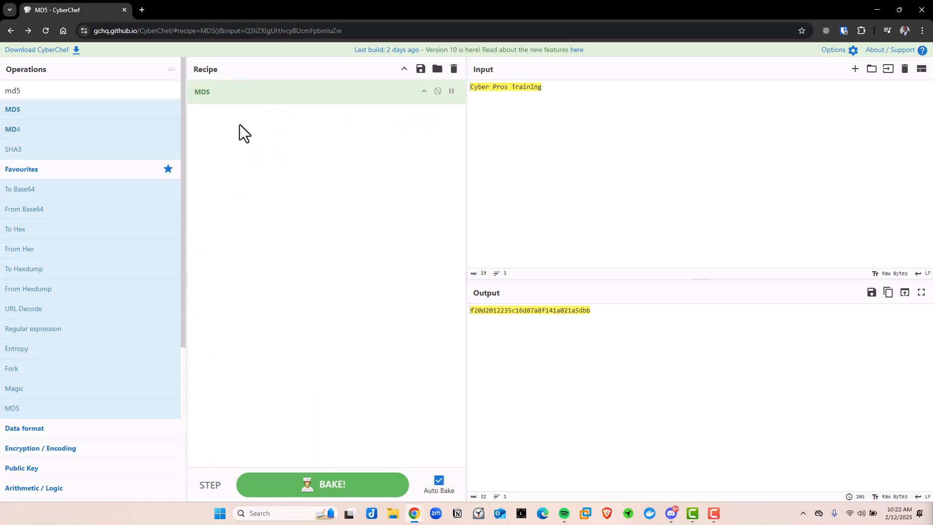
Step: Toggle the MD5 operation's breakpoint on and off, and disable and re-enable the operation
{"action": "left_click", "coordinate": [452, 92]}
{"action": "left_click", "coordinate": [453, 92]}
{"action": "left_click", "coordinate": [438, 91]}
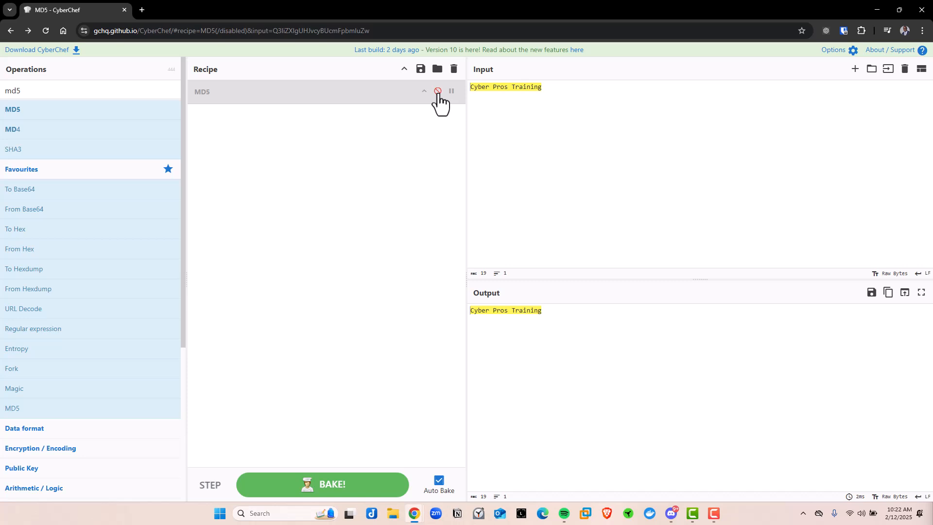
{"action": "left_click", "coordinate": [438, 91]}
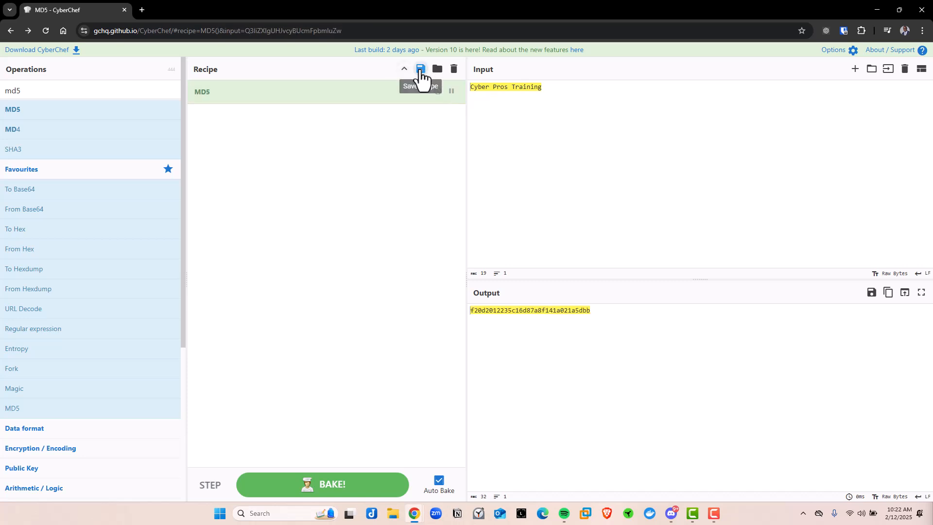
Step: Append the SHA3 operation and the To Hex operation to the recipe after MD5
{"action": "left_click_drag", "start_coordinate": [15, 149], "coordinate": [316, 158]}
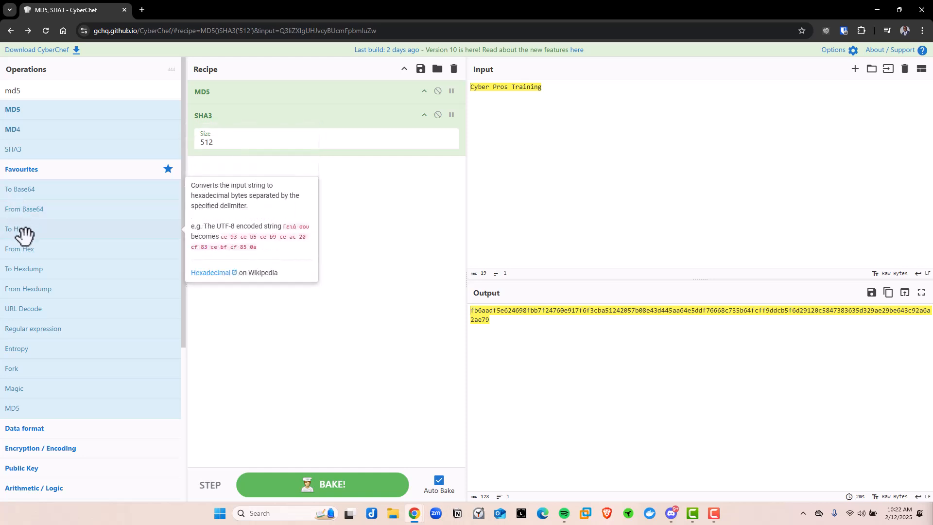
{"action": "left_click_drag", "start_coordinate": [20, 229], "coordinate": [293, 208]}
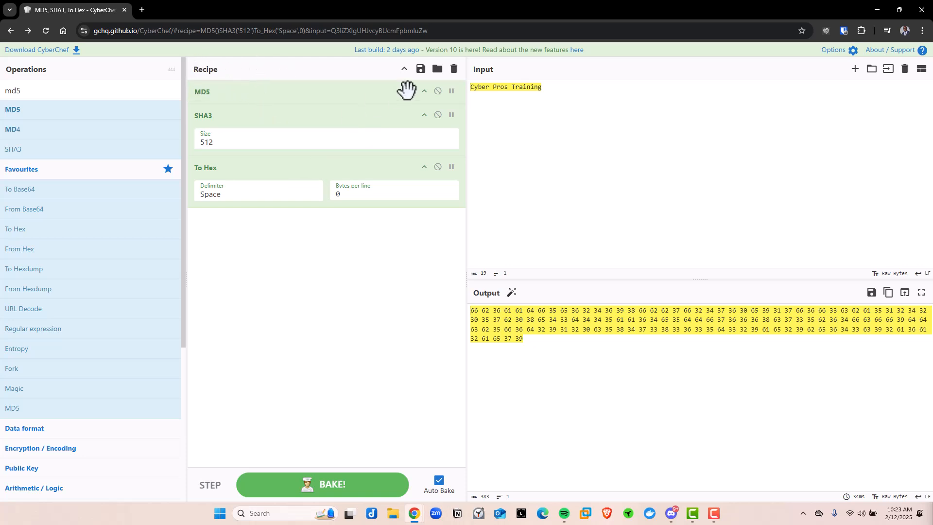
Step: View the recipe's save options as Clean JSON, Compact JSON and Chef format with the recipe name Saved, and close them without saving
{"action": "left_click", "coordinate": [421, 72]}
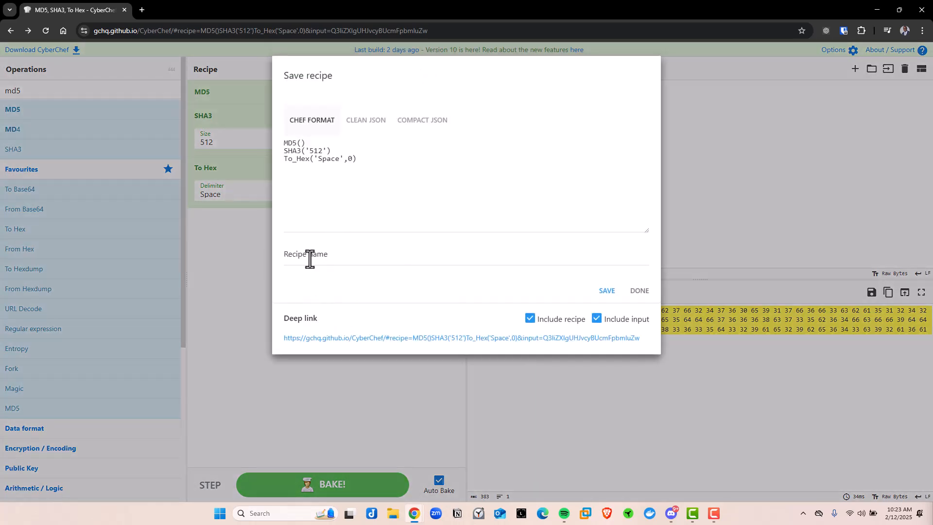
{"action": "left_click", "coordinate": [309, 258]}
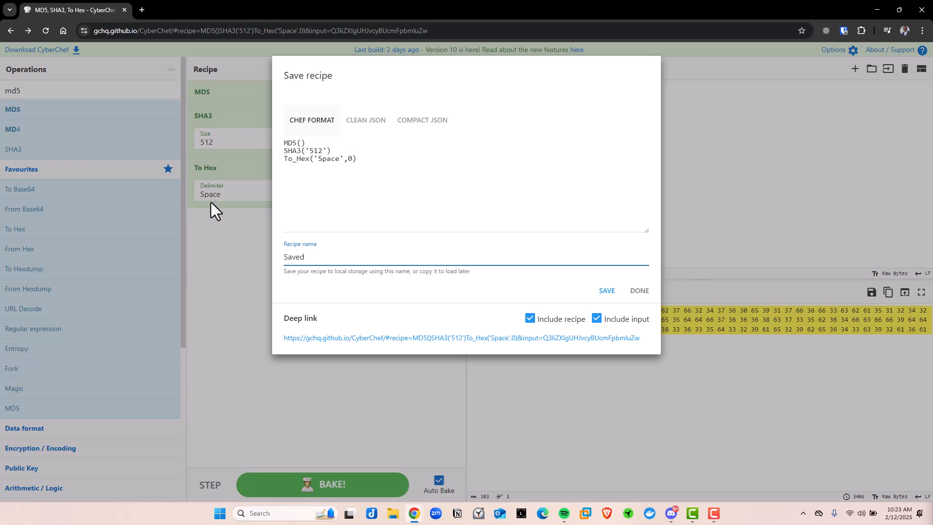
{"action": "left_click", "coordinate": [366, 126]}
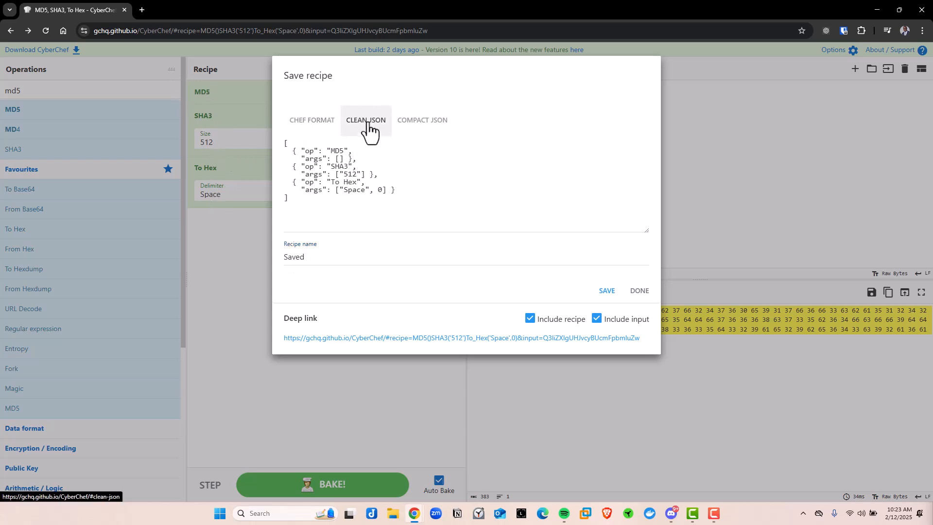
{"action": "left_click", "coordinate": [414, 128]}
{"action": "left_click", "coordinate": [311, 128]}
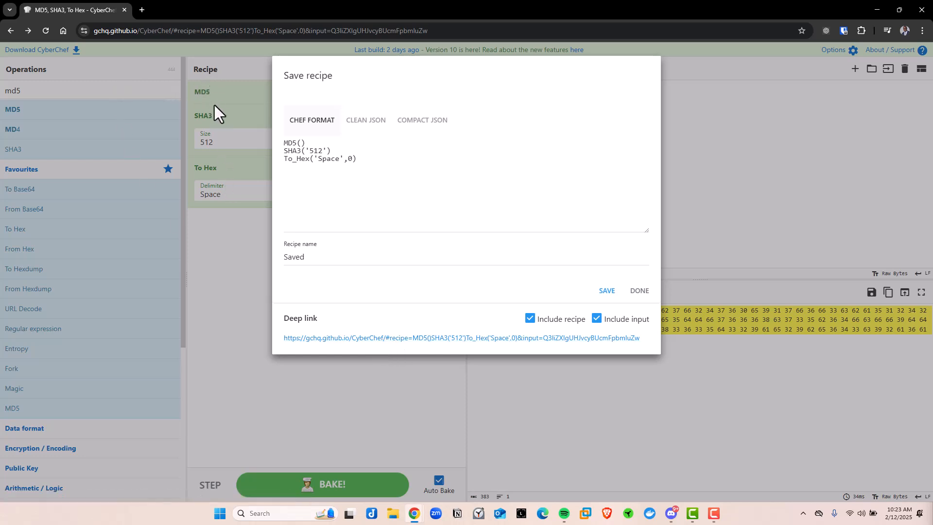
{"action": "left_click", "coordinate": [736, 166]}
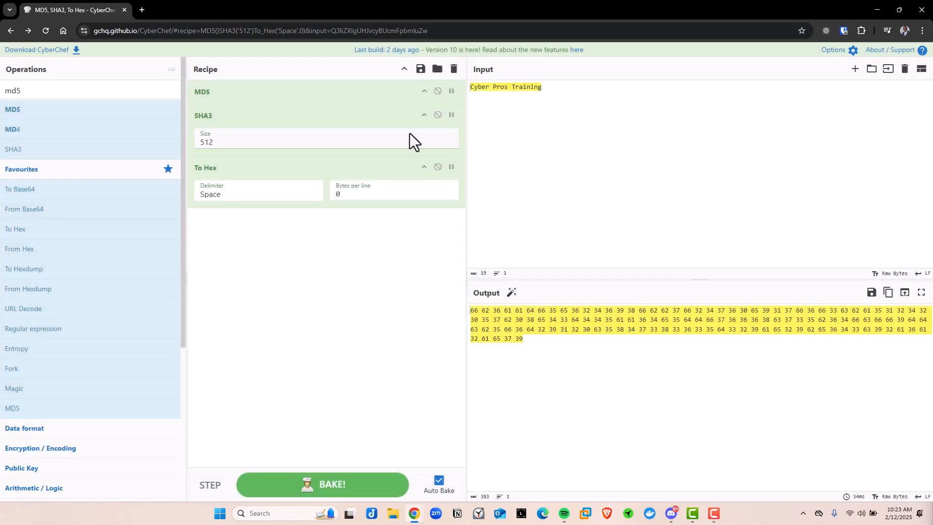
Step: Clear the recipe and the input, and enter the input text "Cyber Pros Training - Cyber is all we teach!"
{"action": "left_click", "coordinate": [454, 71]}
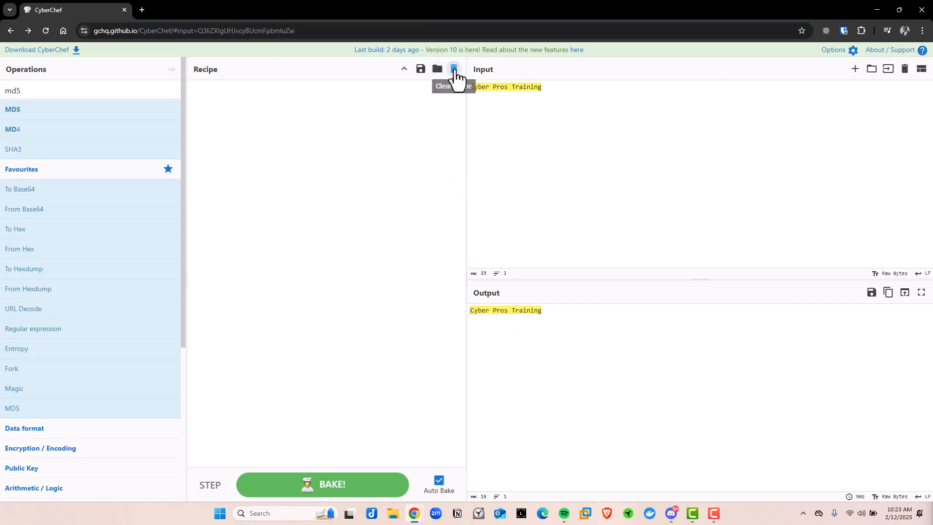
{"action": "left_click", "coordinate": [905, 70]}
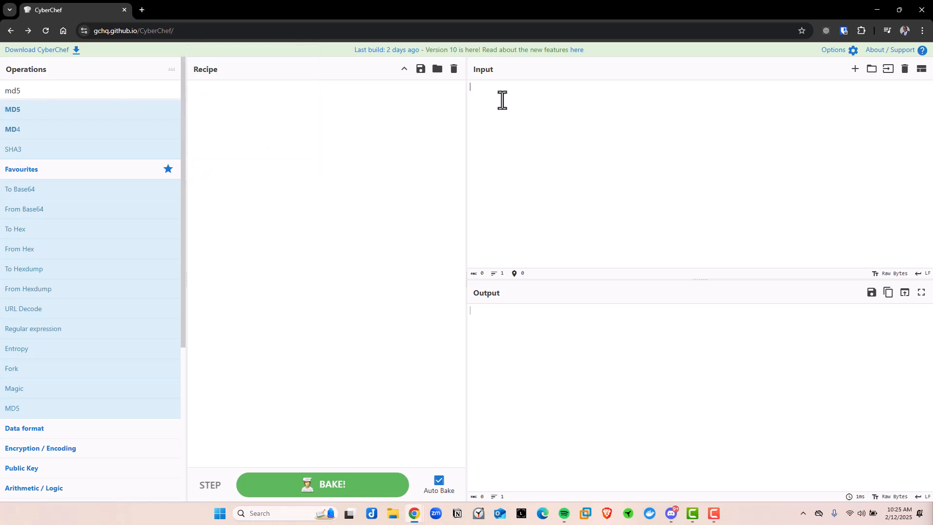
{"action": "type", "text": "Cyber Pros Training - Cyber is all we teach!"}
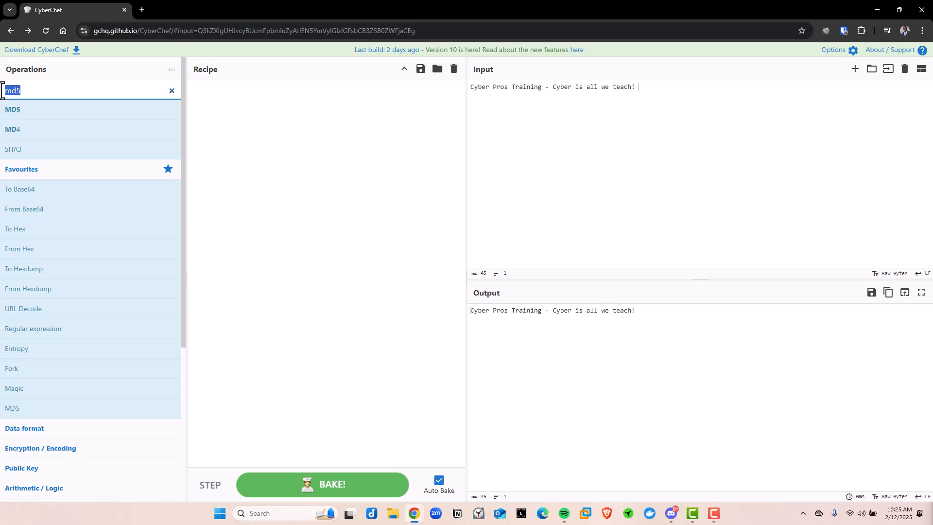
Step: Find the Reverse operation by searching for "reve", add it to the recipe and remove the trailing space from the input text
{"action": "key", "text": "BackSpace"}
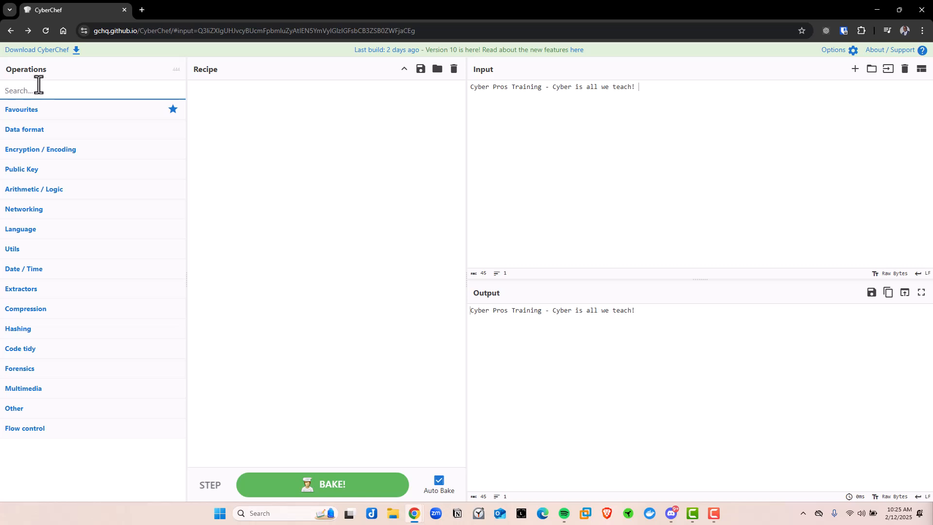
{"action": "type", "text": "reve"}
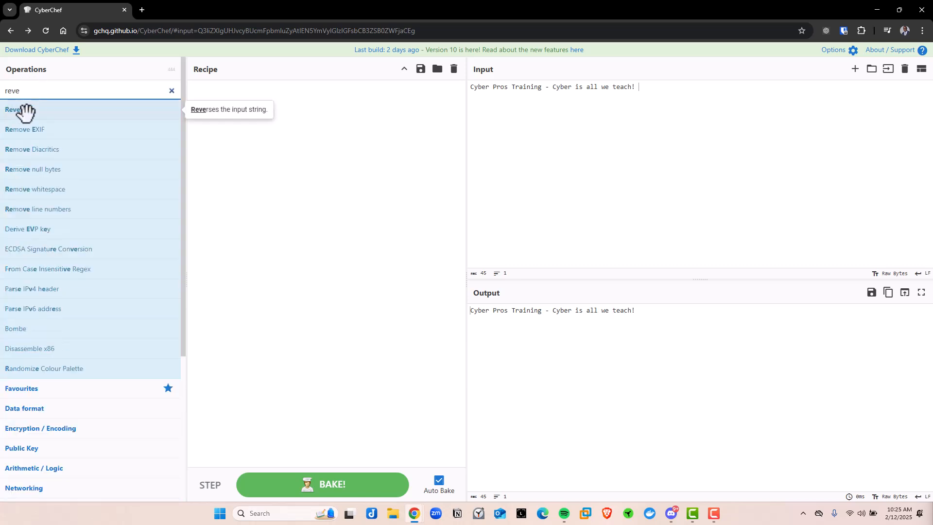
{"action": "left_click_drag", "start_coordinate": [25, 111], "coordinate": [268, 127]}
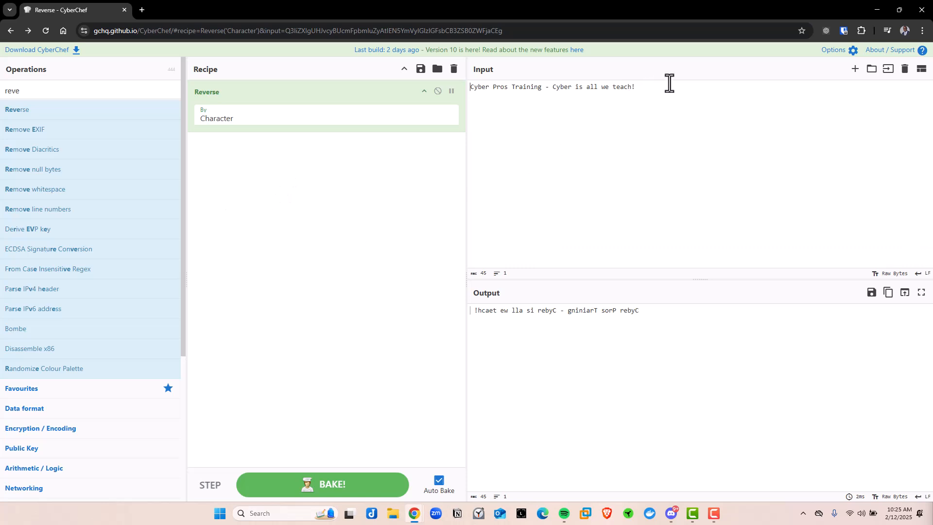
{"action": "left_click", "coordinate": [644, 89]}
{"action": "key", "text": "BackSpace"}
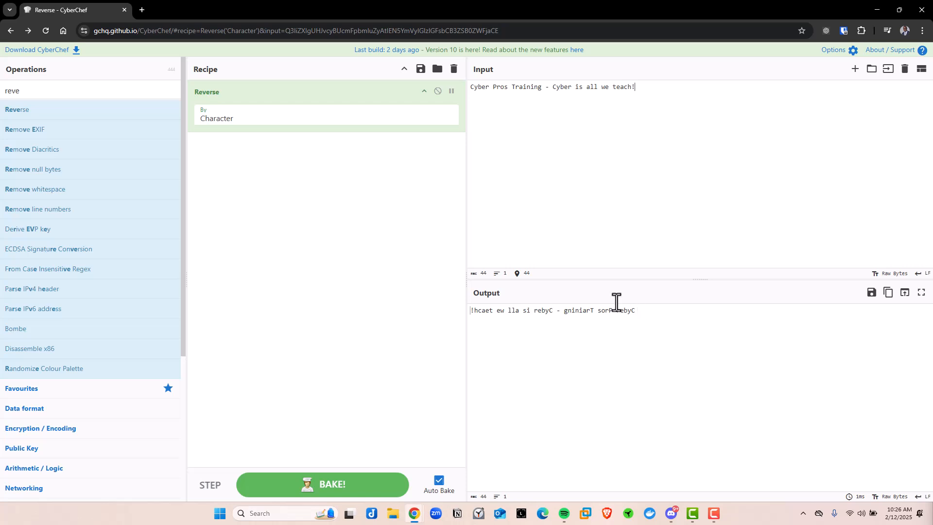
Step: Find ROT13 by searching for "Rot", append it after Reverse and highlight the resulting output
{"action": "left_click_drag", "start_coordinate": [32, 91], "coordinate": [2, 90]}
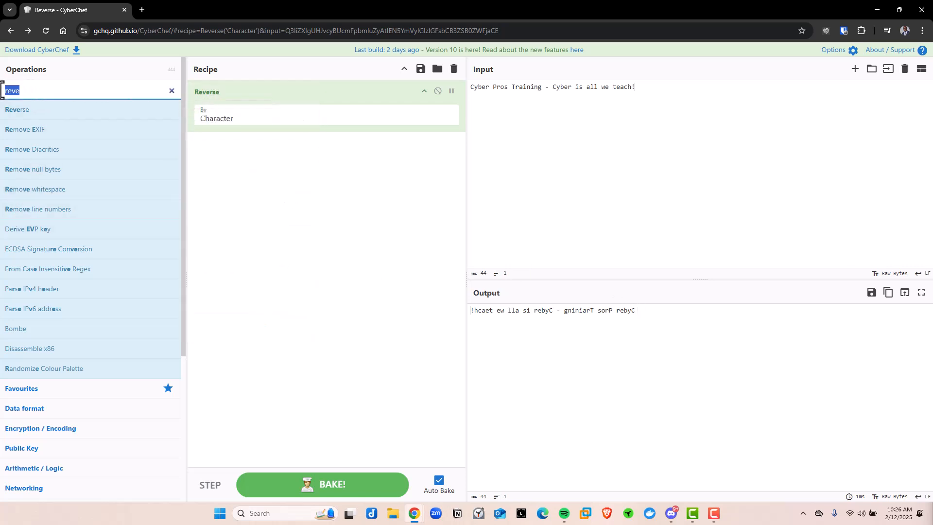
{"action": "key", "text": "BackSpace"}
{"action": "type", "text": "R"}
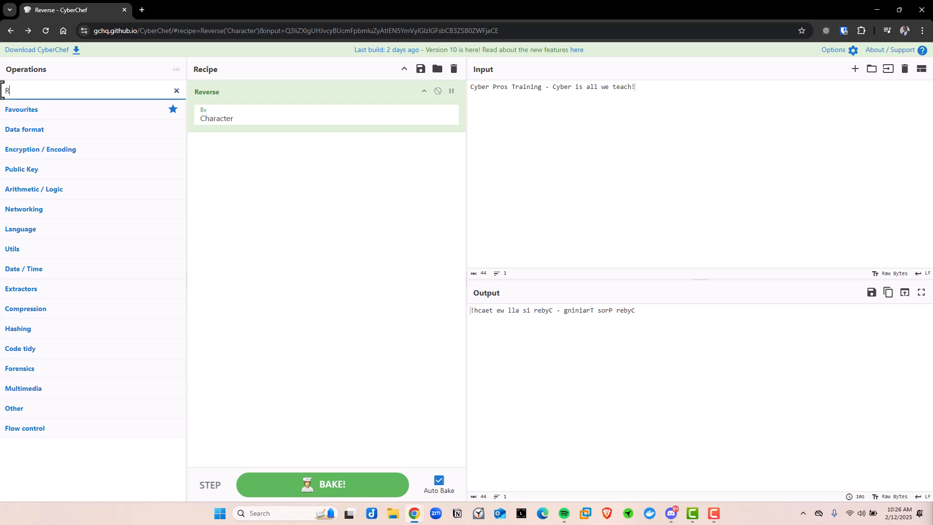
{"action": "type", "text": "ot"}
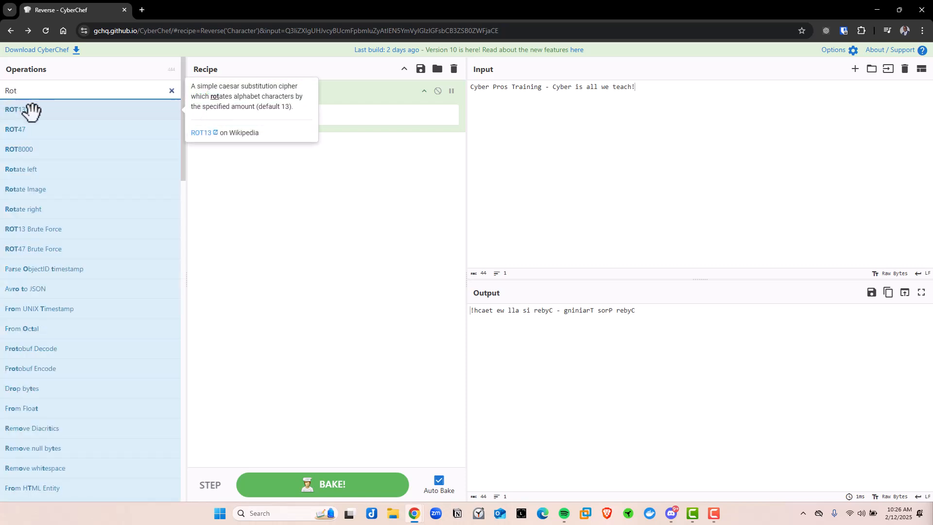
{"action": "left_click_drag", "start_coordinate": [30, 109], "coordinate": [258, 156]}
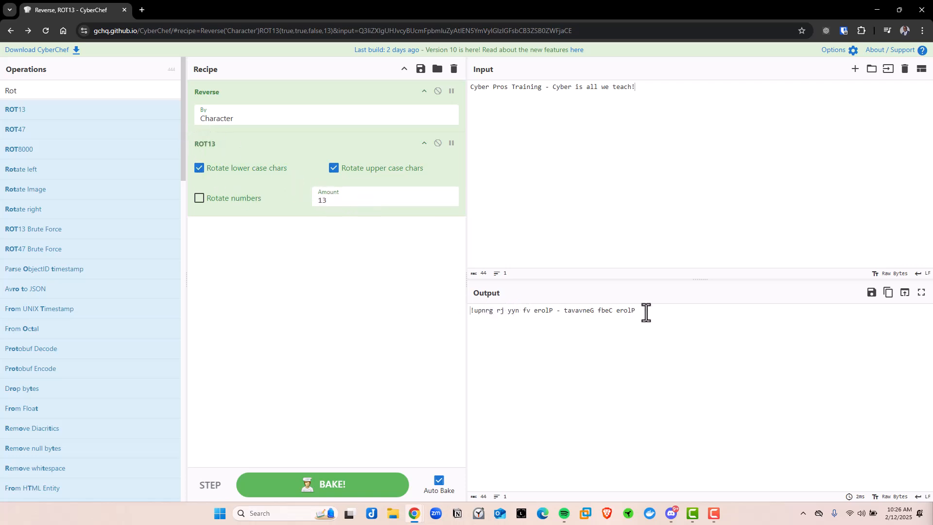
{"action": "left_click_drag", "start_coordinate": [646, 312], "coordinate": [454, 312]}
Step: Find the To Base64 operation by searching for "base", append it after ROT13 and select the encoded output
{"action": "left_click_drag", "start_coordinate": [17, 91], "coordinate": [2, 91]}
{"action": "type", "text": "base"}
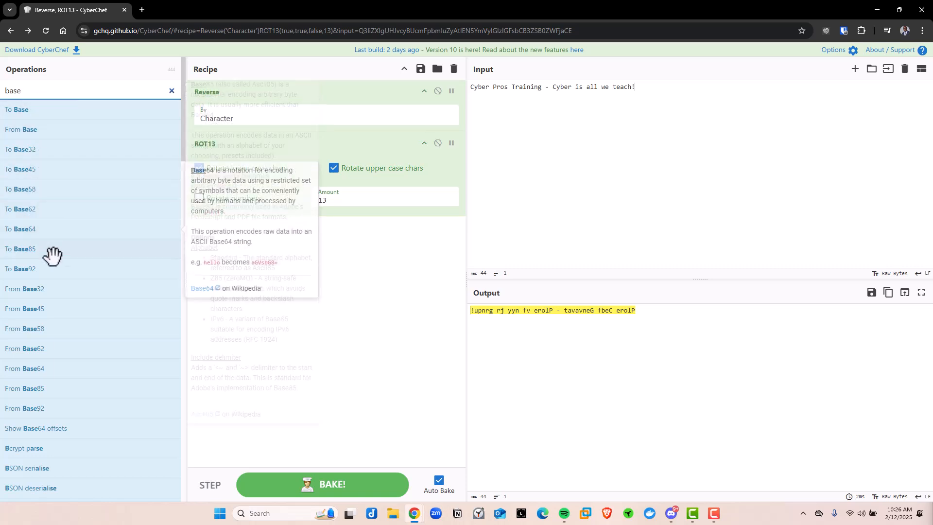
{"action": "mouse_move", "coordinate": [25, 232]}
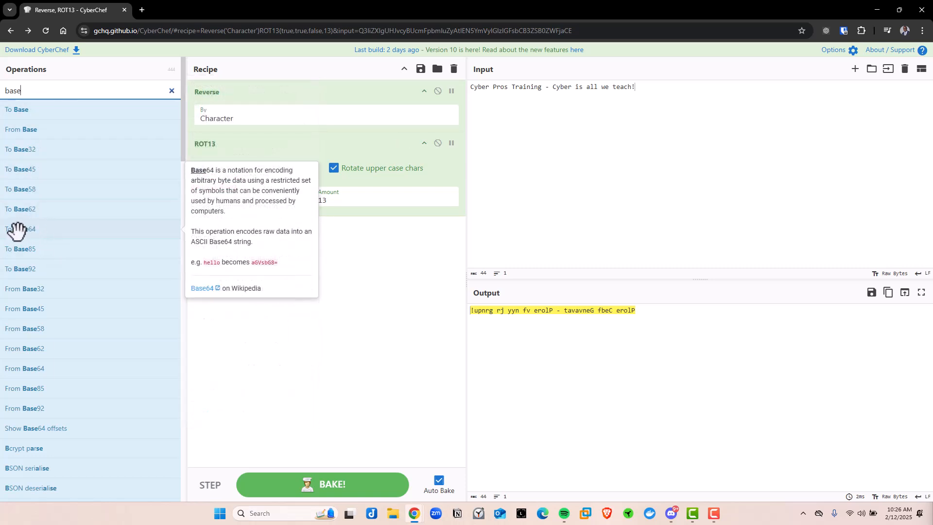
{"action": "left_click_drag", "start_coordinate": [17, 229], "coordinate": [293, 252]}
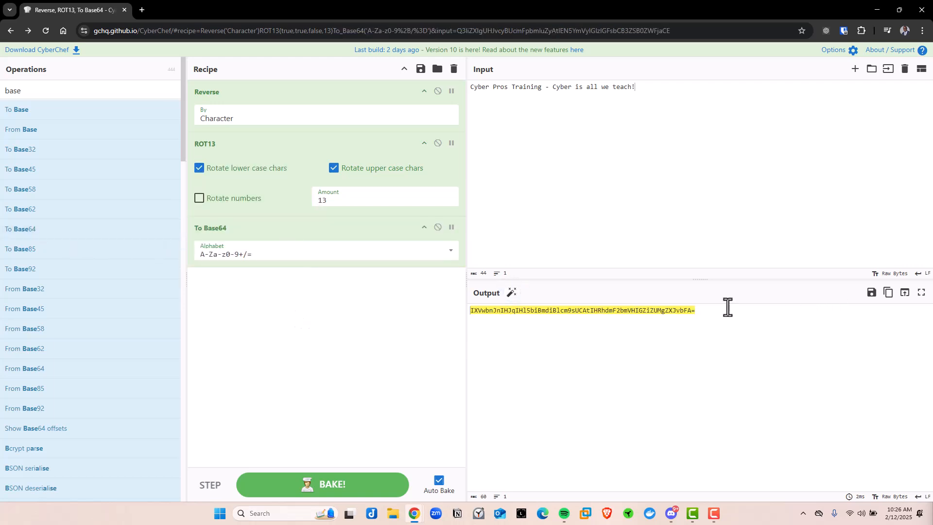
{"action": "left_click_drag", "start_coordinate": [727, 308], "coordinate": [485, 307]}
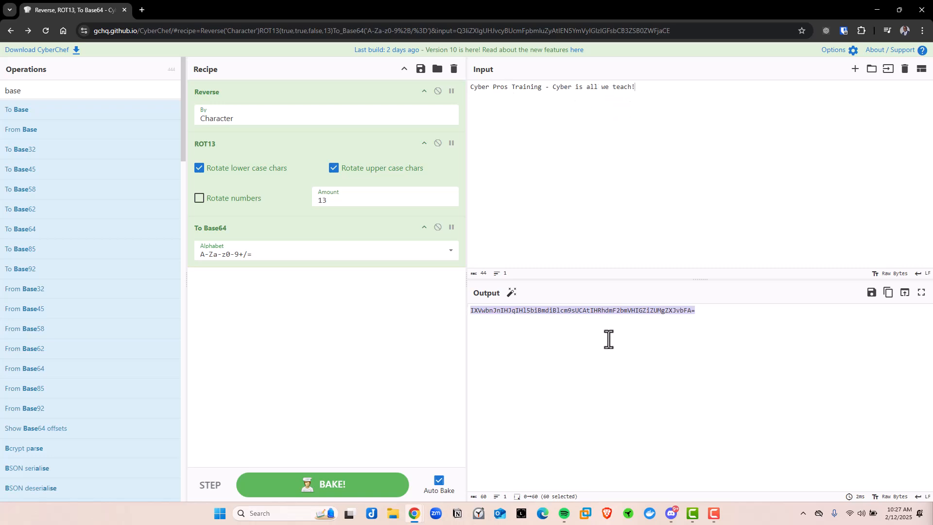
Step: Copy the whole Base64 output string and paste it over the original text in the input
{"action": "left_click", "coordinate": [557, 311]}
{"action": "triple_click", "coordinate": [555, 313]}
{"action": "right_click", "coordinate": [546, 312]}
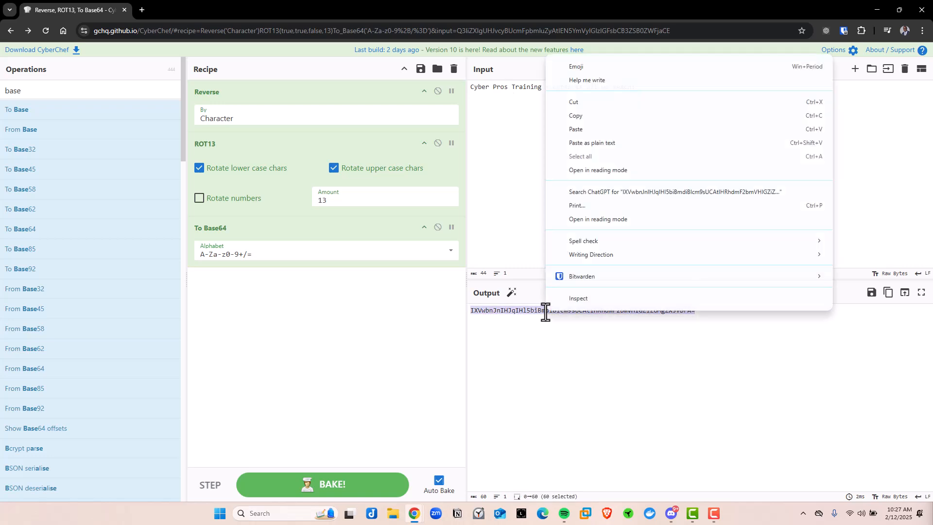
{"action": "left_click", "coordinate": [582, 116]}
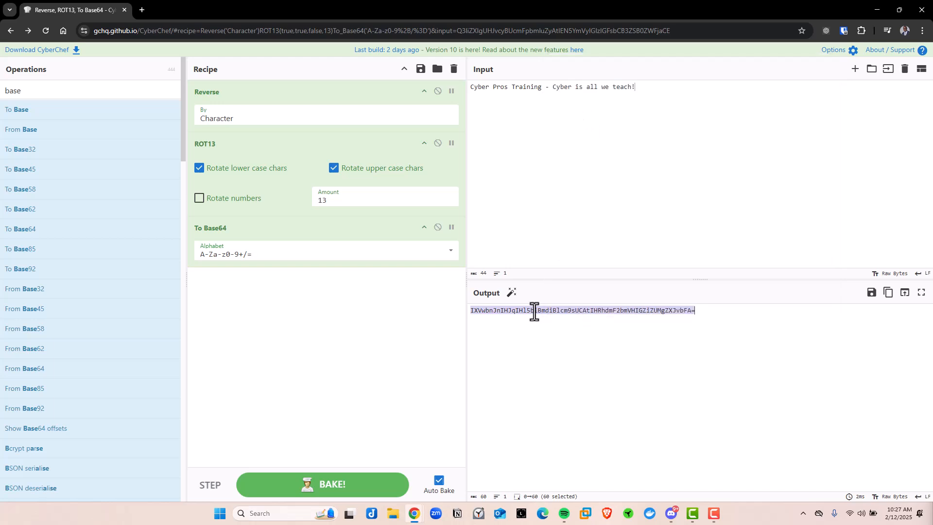
{"action": "right_click", "coordinate": [532, 314]}
{"action": "left_click", "coordinate": [575, 117]}
{"action": "right_click", "coordinate": [514, 313]}
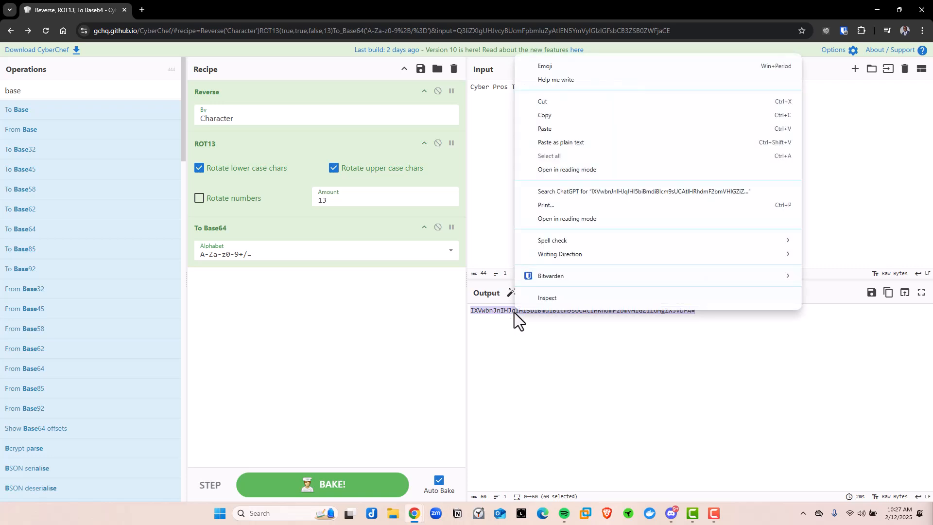
{"action": "left_click", "coordinate": [547, 115]}
{"action": "left_click_drag", "start_coordinate": [641, 86], "coordinate": [459, 87]}
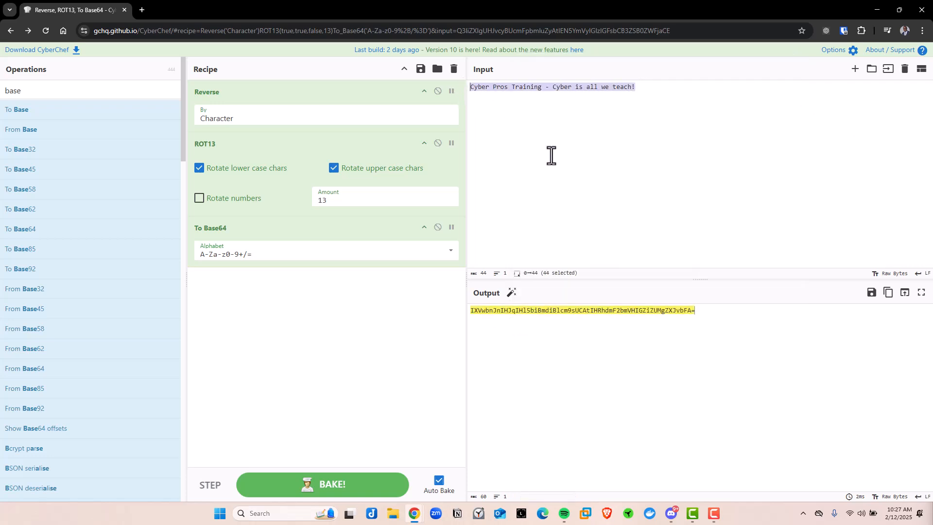
{"action": "key", "text": "ctrl+v"}
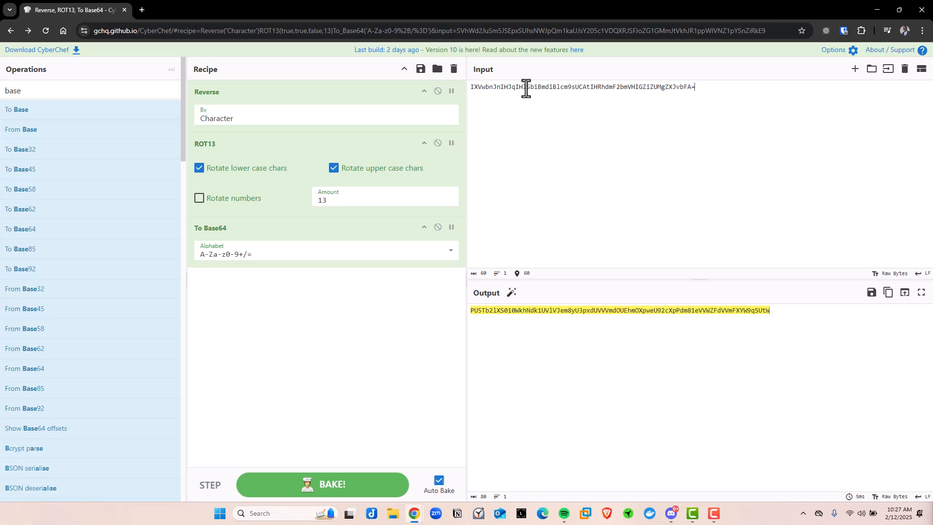
Step: Clear all operations from the recipe and highlight the encoded string in the input
{"action": "left_click_drag", "start_coordinate": [708, 90], "coordinate": [462, 76]}
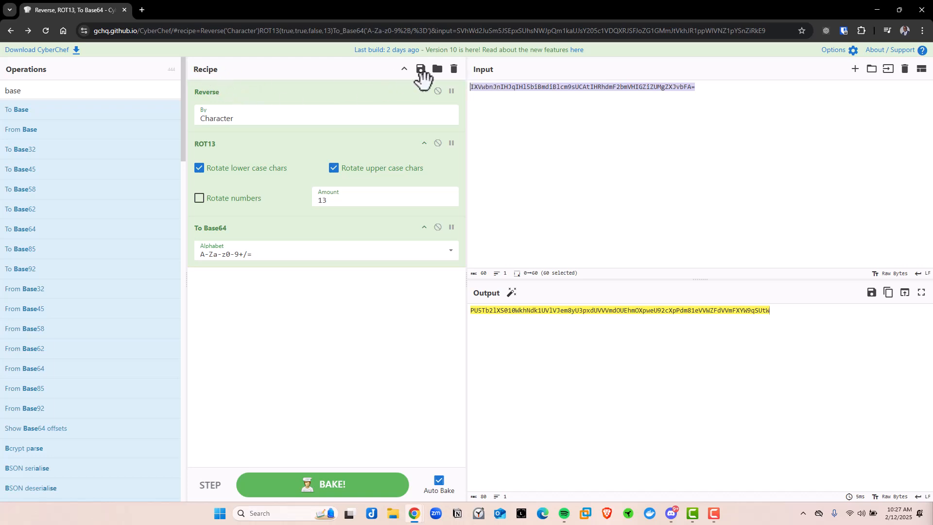
{"action": "left_click", "coordinate": [454, 68]}
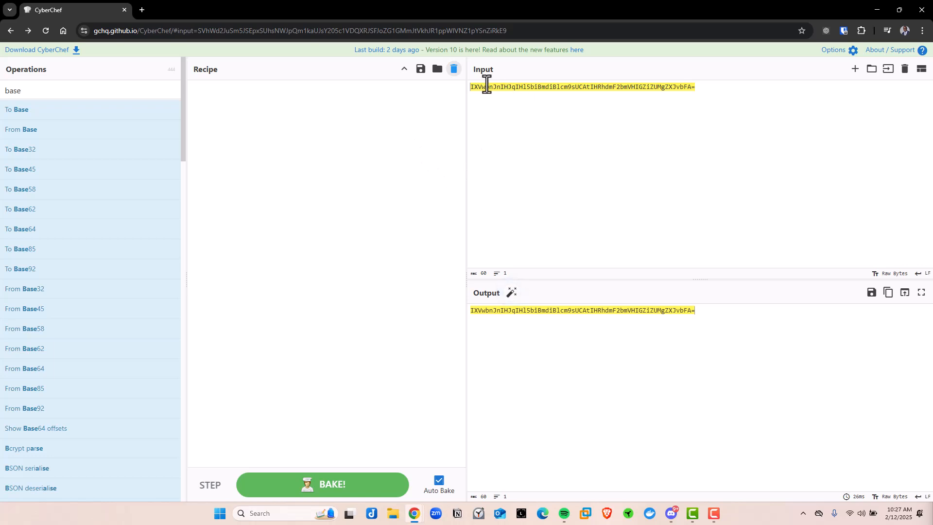
{"action": "left_click_drag", "start_coordinate": [689, 87], "coordinate": [475, 87]}
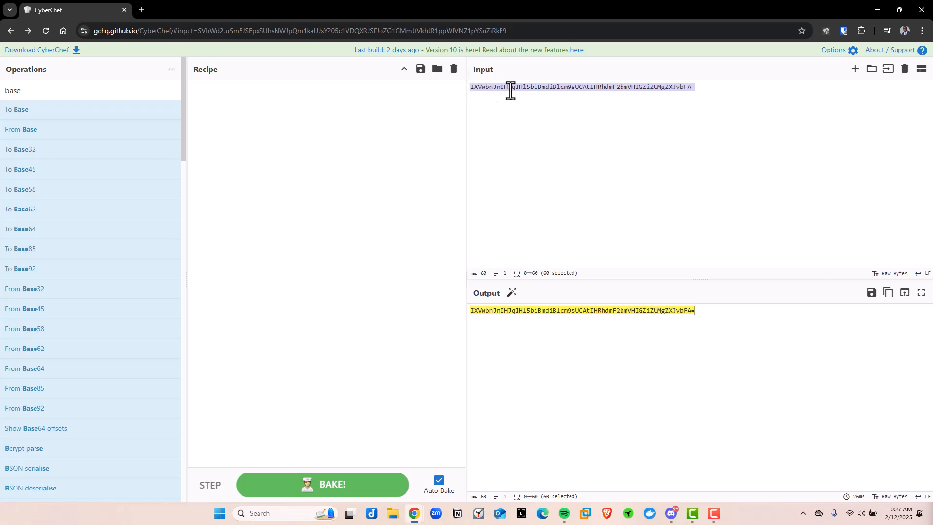
{"action": "left_click", "coordinate": [698, 317]}
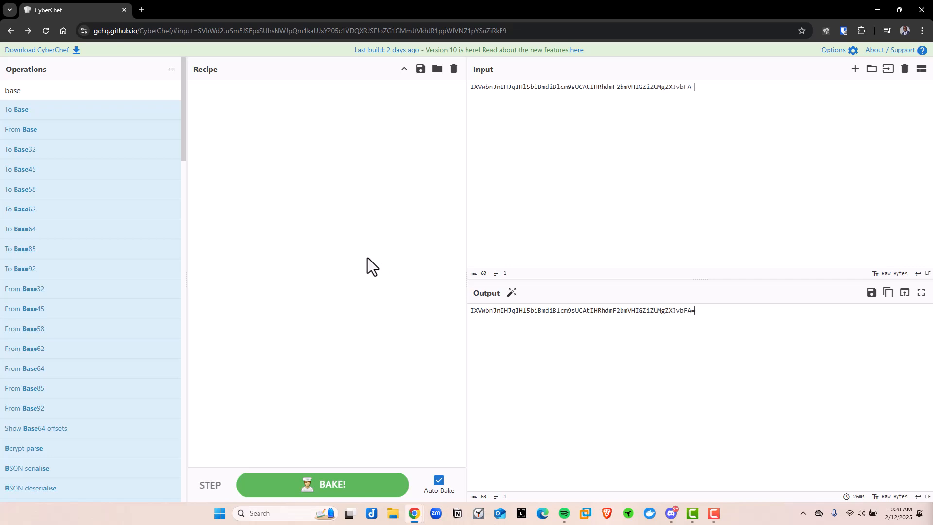
{"action": "left_click_drag", "start_coordinate": [470, 90], "coordinate": [695, 91]}
Step: Add the From Base64 operation to the empty recipe and highlight the encoded input and the decoded output to compare them
{"action": "left_click", "coordinate": [31, 91]}
{"action": "left_click_drag", "start_coordinate": [31, 91], "coordinate": [2, 90]}
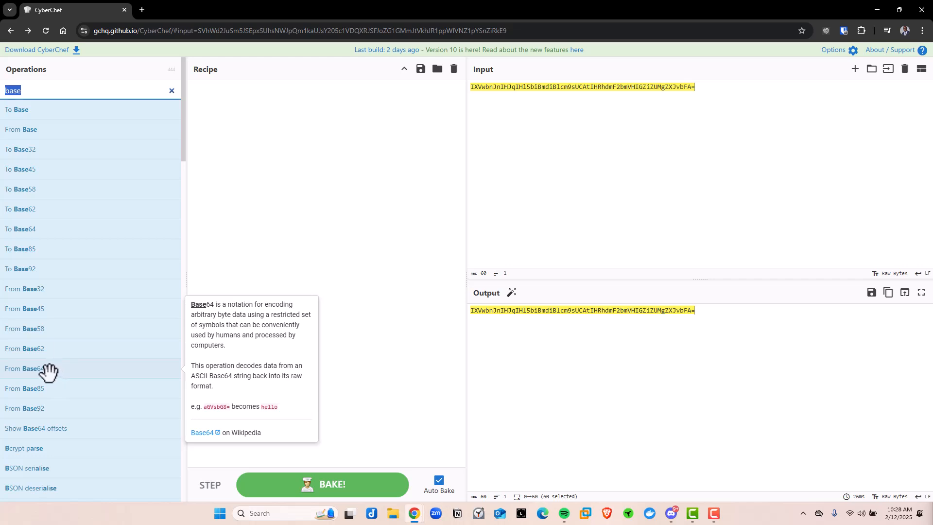
{"action": "left_click_drag", "start_coordinate": [49, 370], "coordinate": [256, 191]}
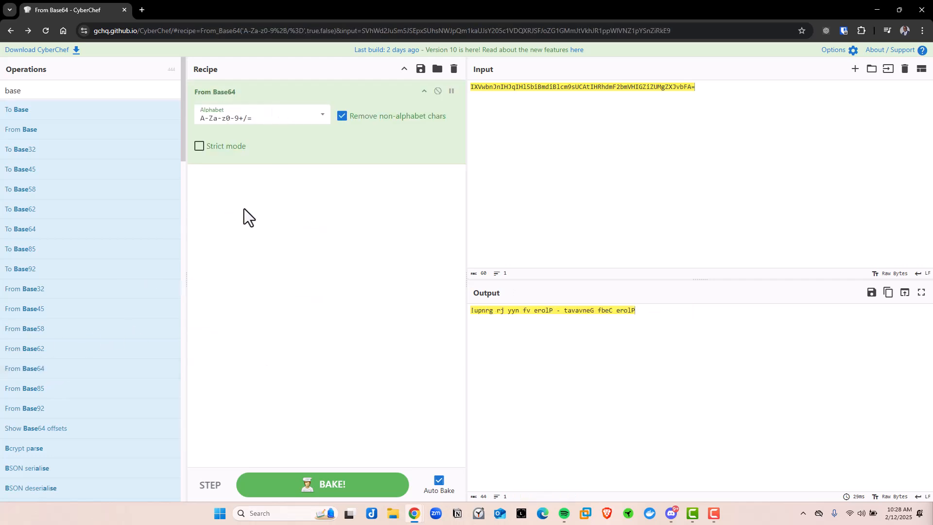
{"action": "left_click", "coordinate": [478, 92]}
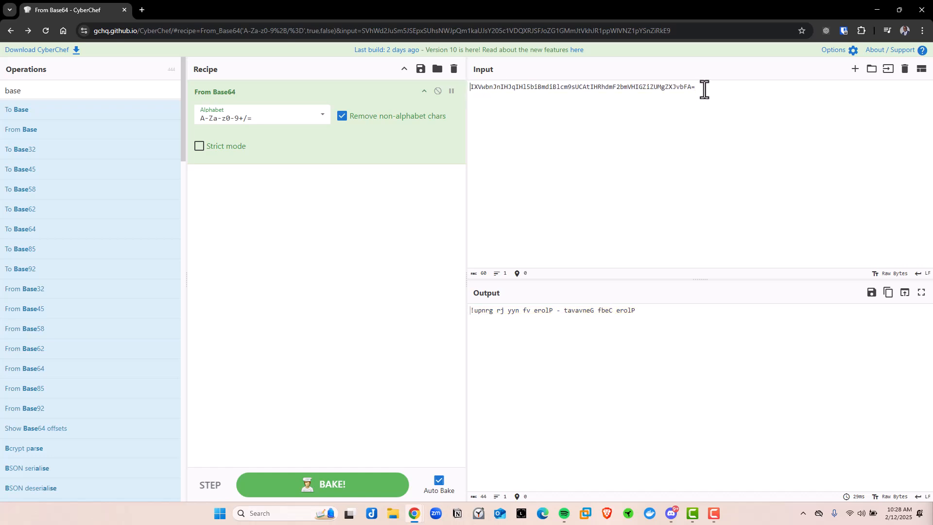
{"action": "left_click_drag", "start_coordinate": [704, 89], "coordinate": [469, 90]}
{"action": "left_click_drag", "start_coordinate": [635, 311], "coordinate": [467, 331]}
{"action": "left_click", "coordinate": [499, 311]}
Step: Find ROT13 by searching for "Rot" and append it to the recipe after From Base64
{"action": "left_click", "coordinate": [34, 95]}
{"action": "left_click_drag", "start_coordinate": [34, 95], "coordinate": [2, 94]}
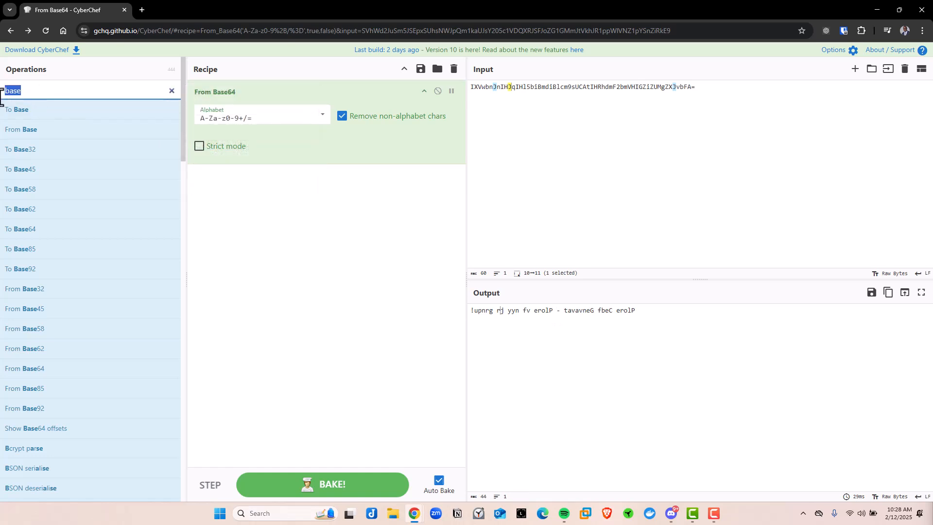
{"action": "type", "text": "Roth"}
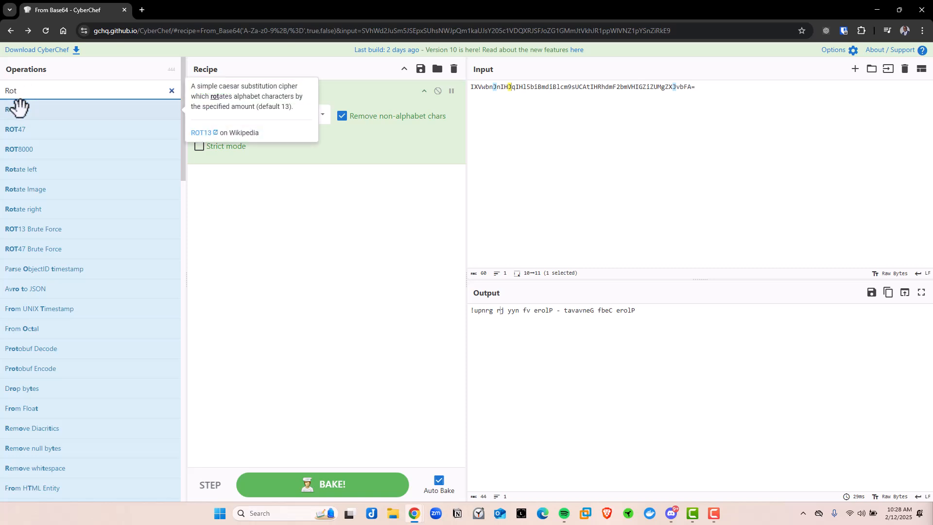
{"action": "left_click_drag", "start_coordinate": [17, 108], "coordinate": [272, 185]}
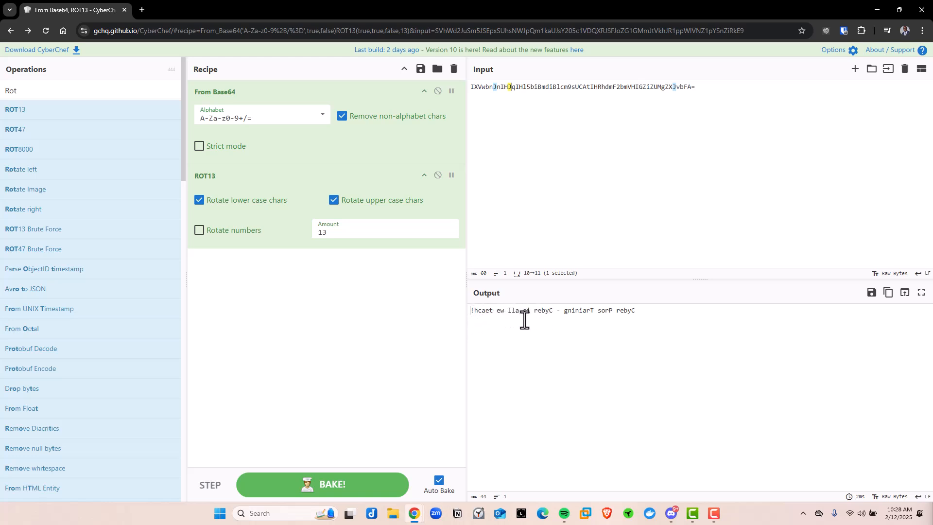
Step: Find Reverse by searching for "rev" and append it to the recipe after ROT13
{"action": "double_click", "coordinate": [627, 311]}
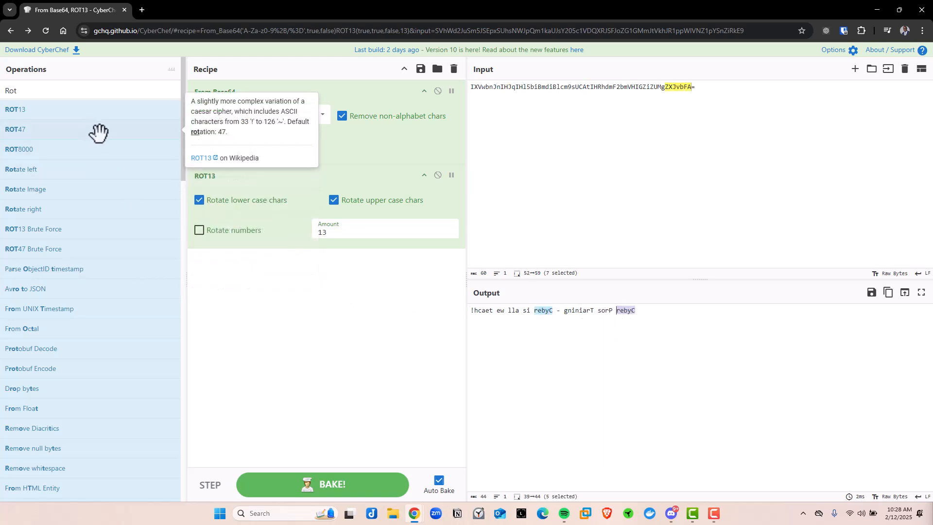
{"action": "double_click", "coordinate": [10, 90]}
{"action": "key", "text": "BackSpace"}
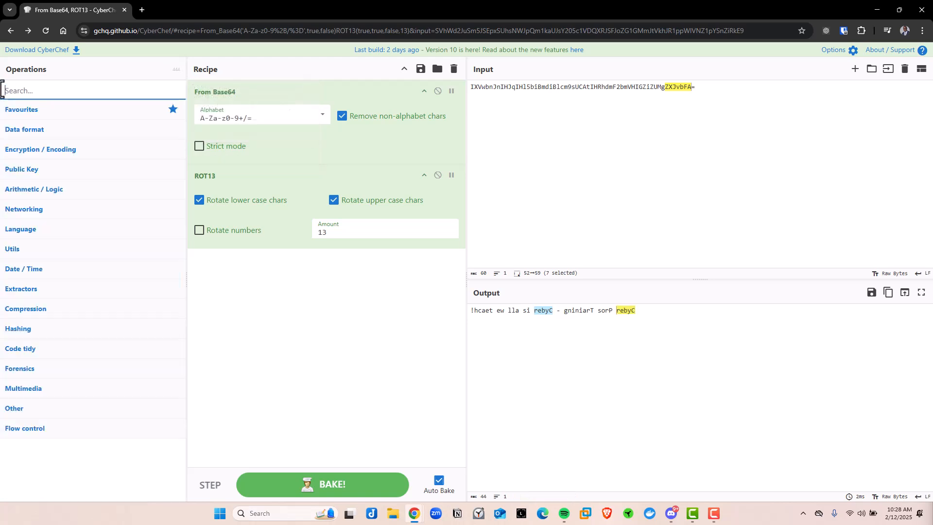
{"action": "type", "text": "rev"}
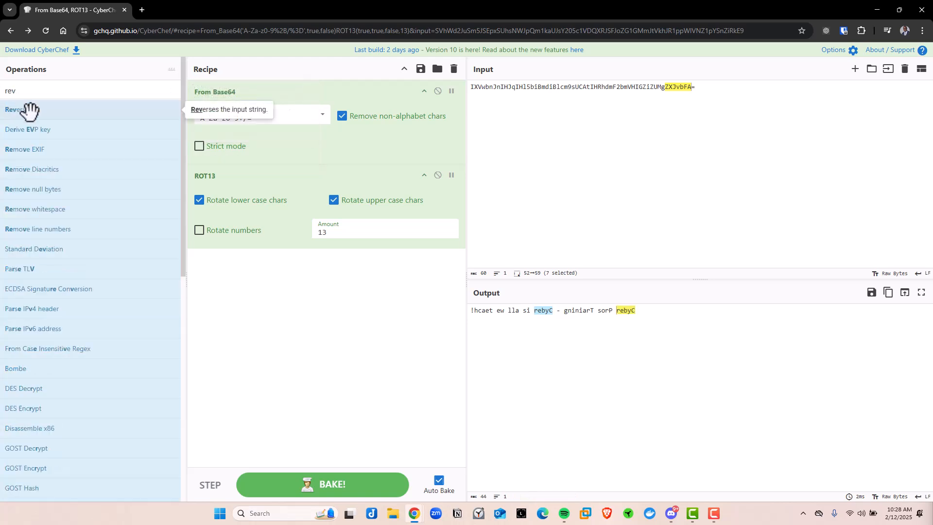
{"action": "left_click_drag", "start_coordinate": [31, 112], "coordinate": [284, 273]}
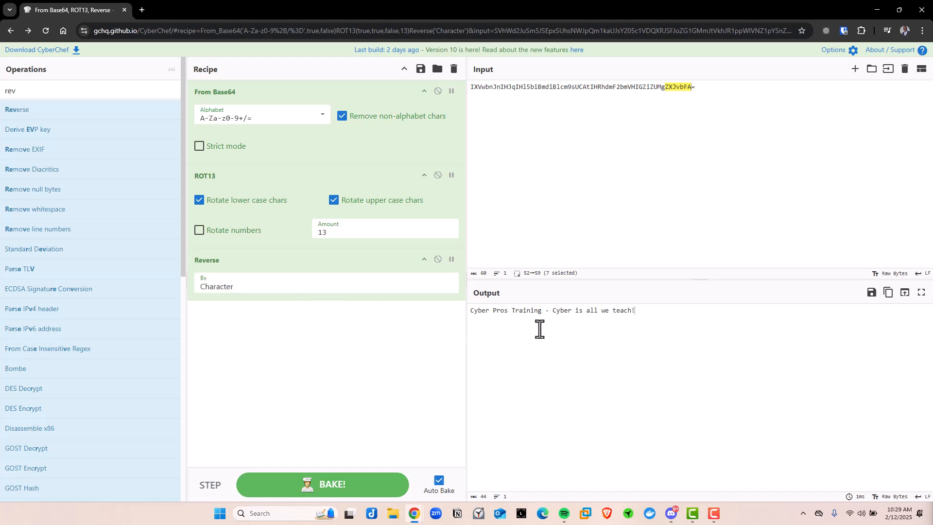
Step: Copy the whole decoded sentence from the output and paste it over the Base64 string in the input
{"action": "left_click_drag", "start_coordinate": [642, 311], "coordinate": [472, 315]}
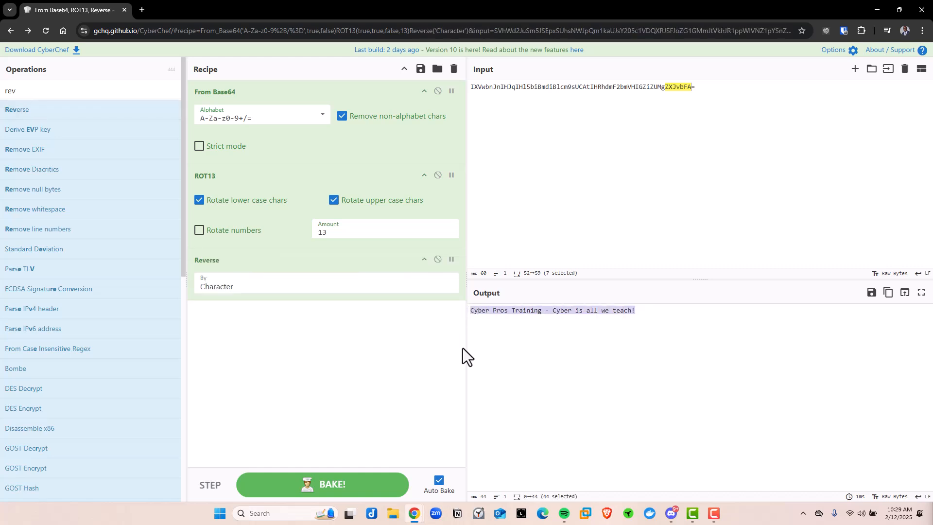
{"action": "right_click", "coordinate": [514, 316]}
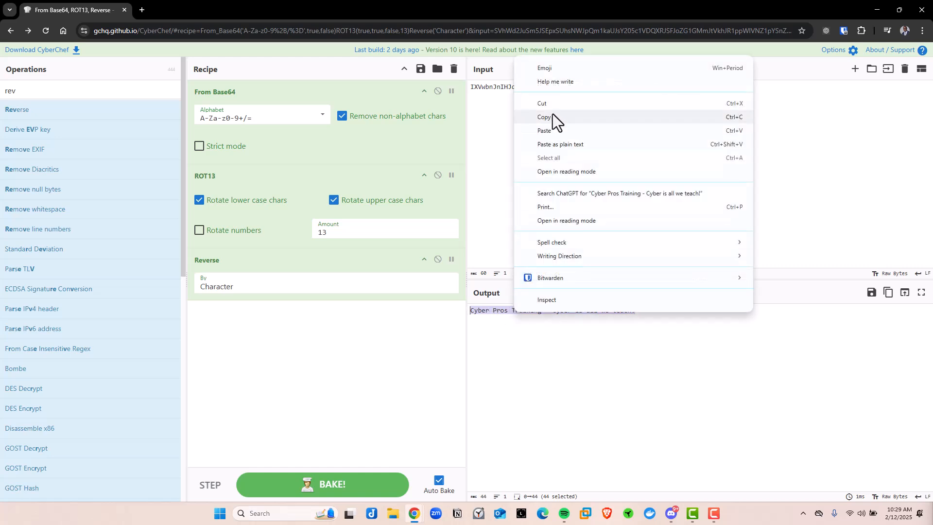
{"action": "left_click", "coordinate": [545, 117]}
{"action": "right_click", "coordinate": [517, 312]}
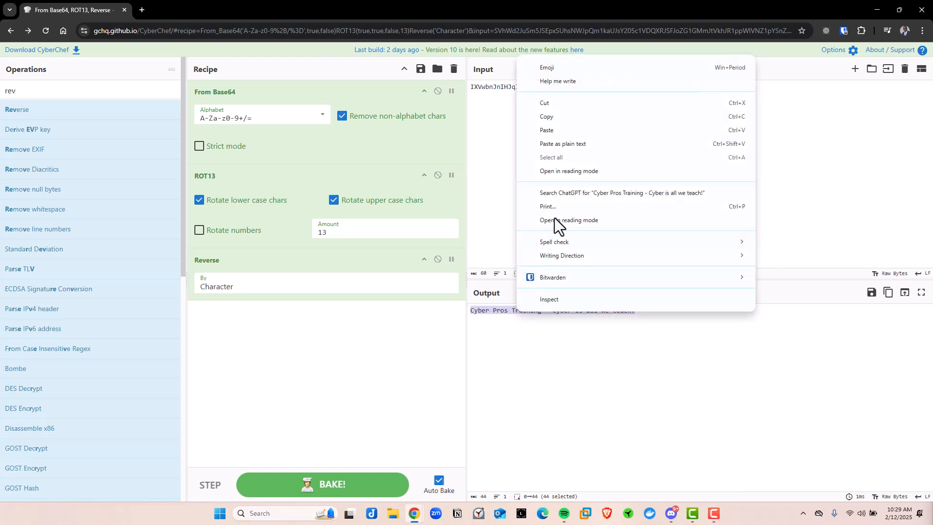
{"action": "left_click", "coordinate": [551, 113]}
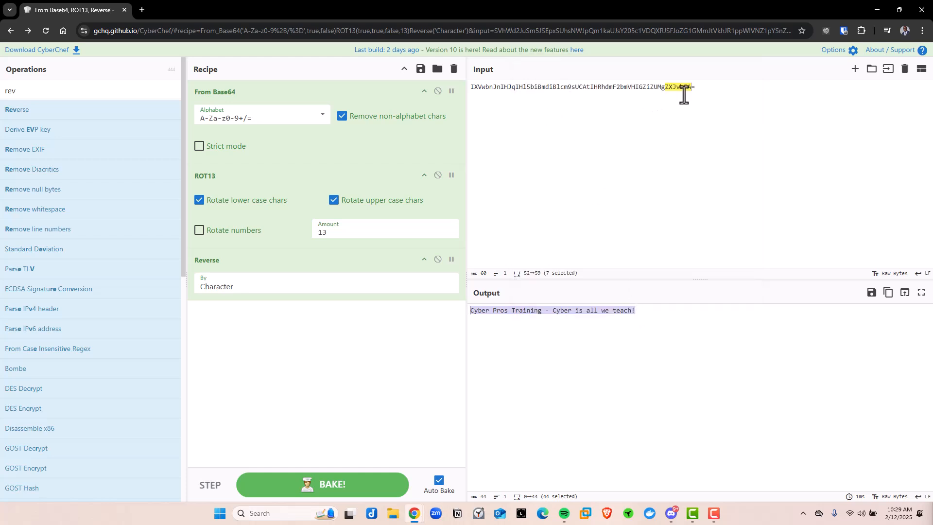
{"action": "left_click_drag", "start_coordinate": [714, 88], "coordinate": [447, 82]}
{"action": "key", "text": "BackSpace"}
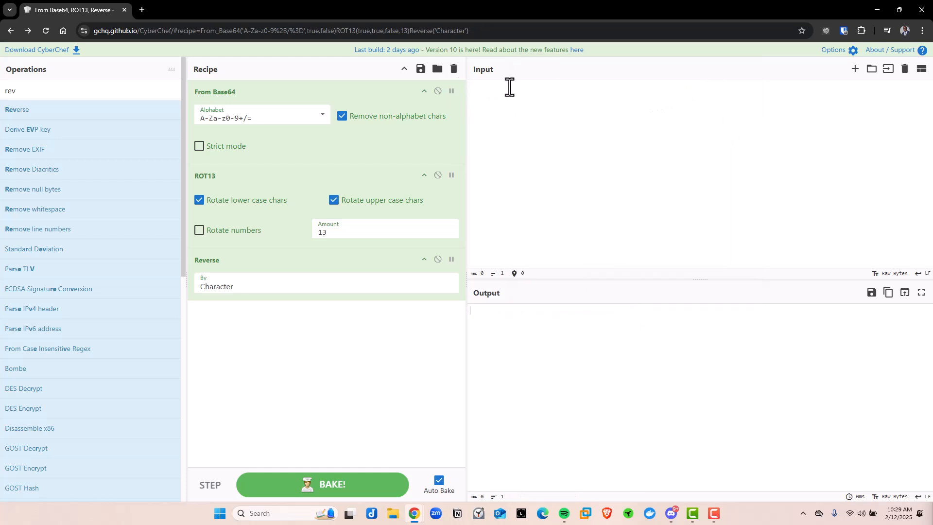
{"action": "type", "text": "Cyber Pros Training - Cyber is all we teach!"}
Step: Clear all operations from the recipe and add only ROT13, found by searching for "Rot"
{"action": "left_click", "coordinate": [452, 71]}
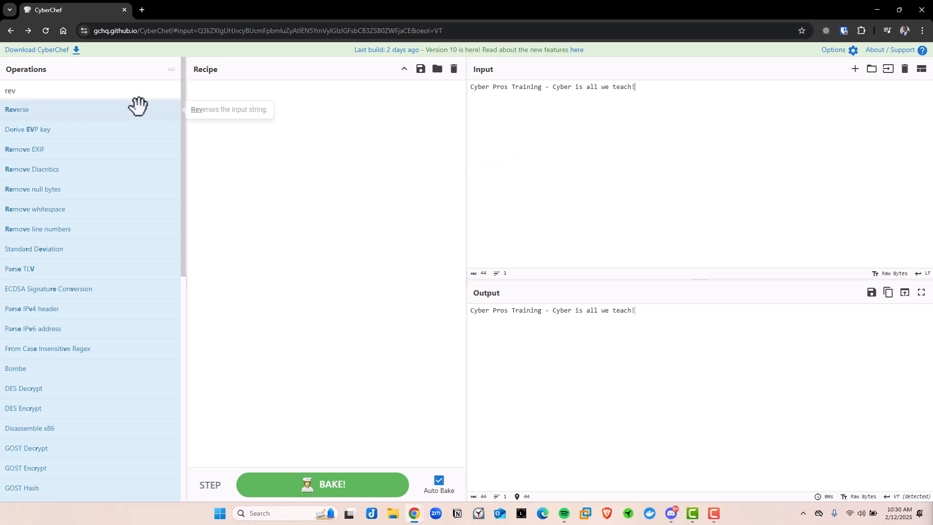
{"action": "left_click_drag", "start_coordinate": [639, 86], "coordinate": [425, 96]}
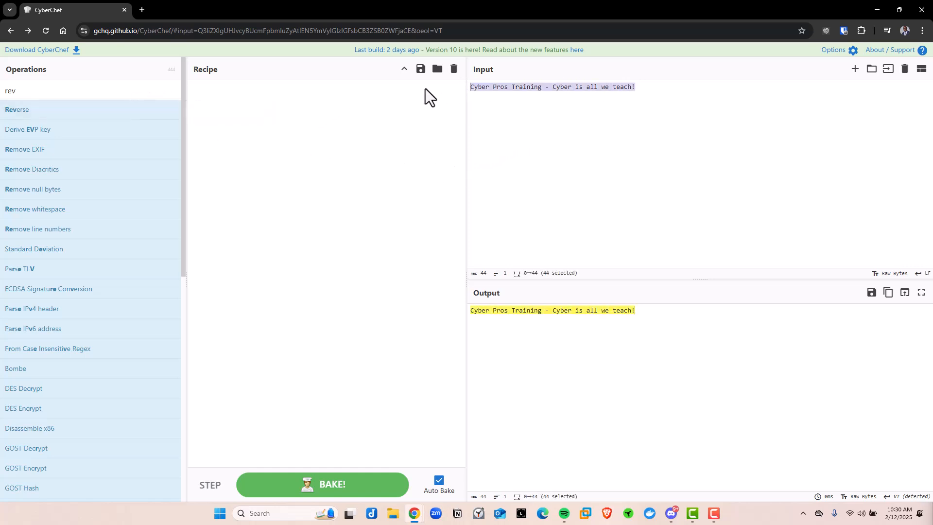
{"action": "double_click", "coordinate": [2, 92]}
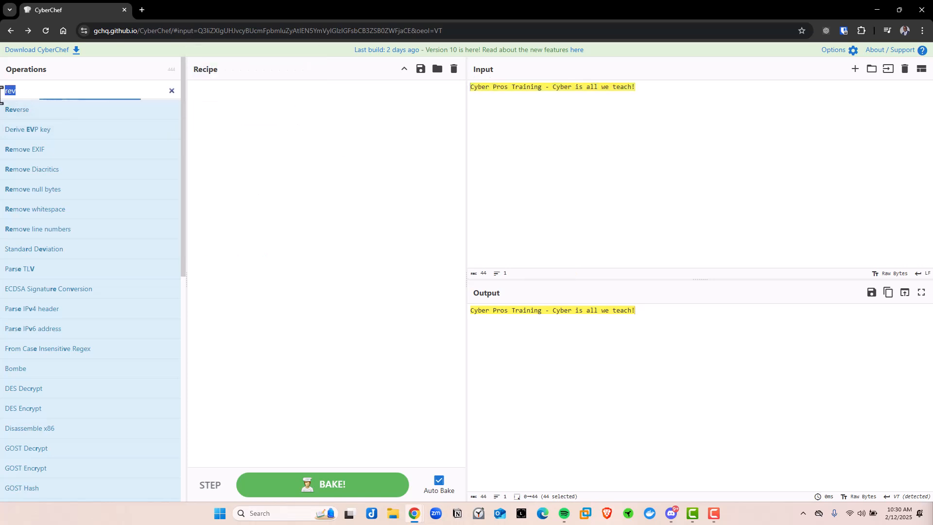
{"action": "key", "text": "BackSpace"}
{"action": "type", "text": "Rot"}
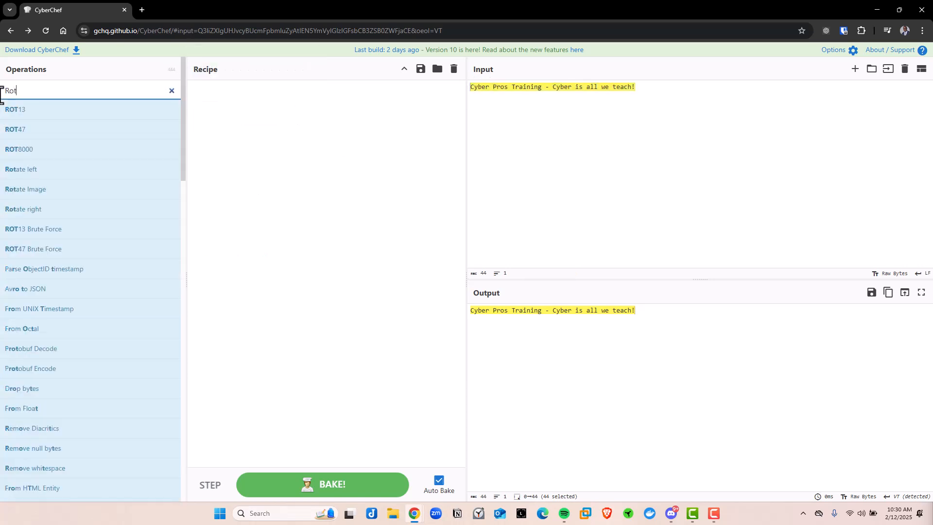
{"action": "left_click_drag", "start_coordinate": [31, 108], "coordinate": [278, 104]}
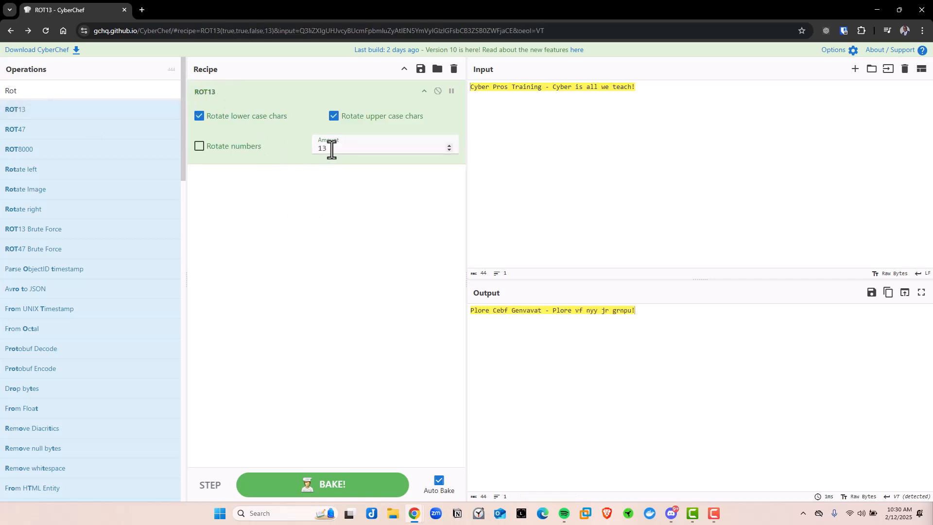
Step: Try a ROT13 rotation amount of 1 and set it back to 13
{"action": "left_click_drag", "start_coordinate": [330, 149], "coordinate": [306, 150]}
{"action": "key", "text": "BackSpace"}
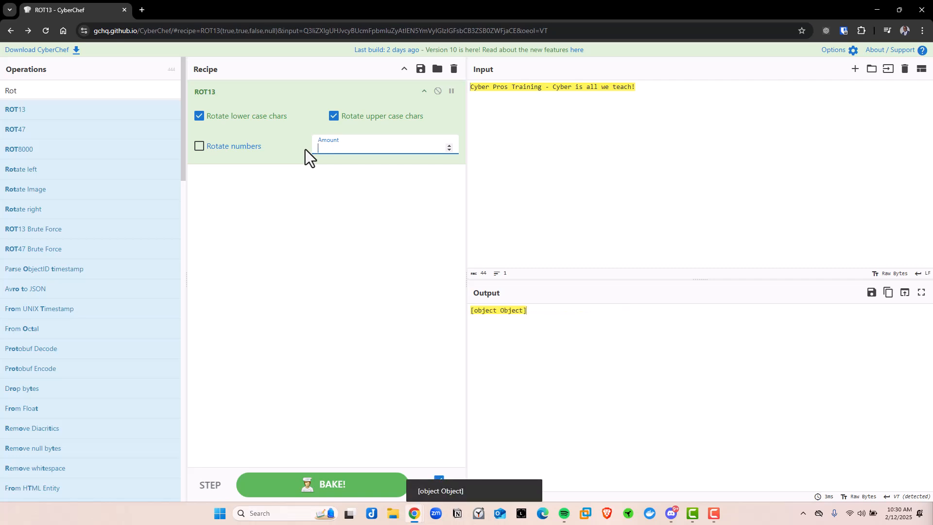
{"action": "type", "text": "1"}
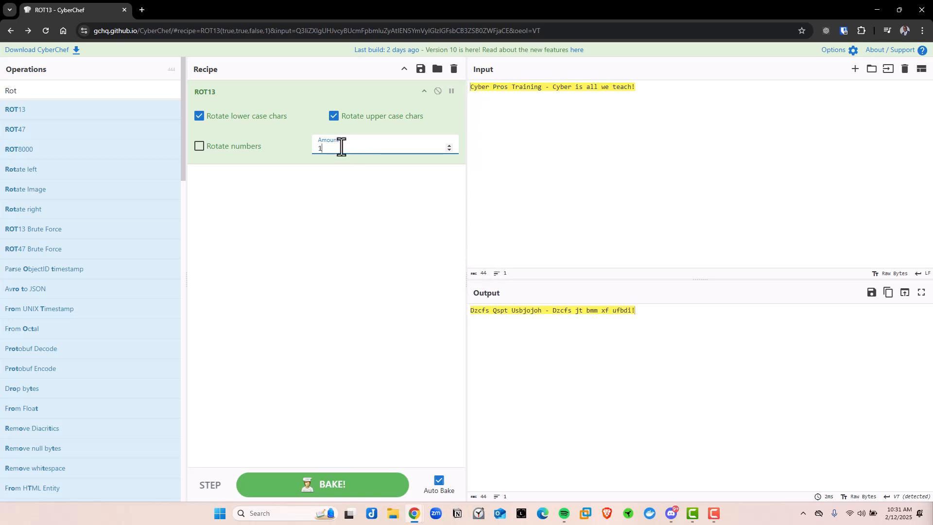
{"action": "type", "text": "13"}
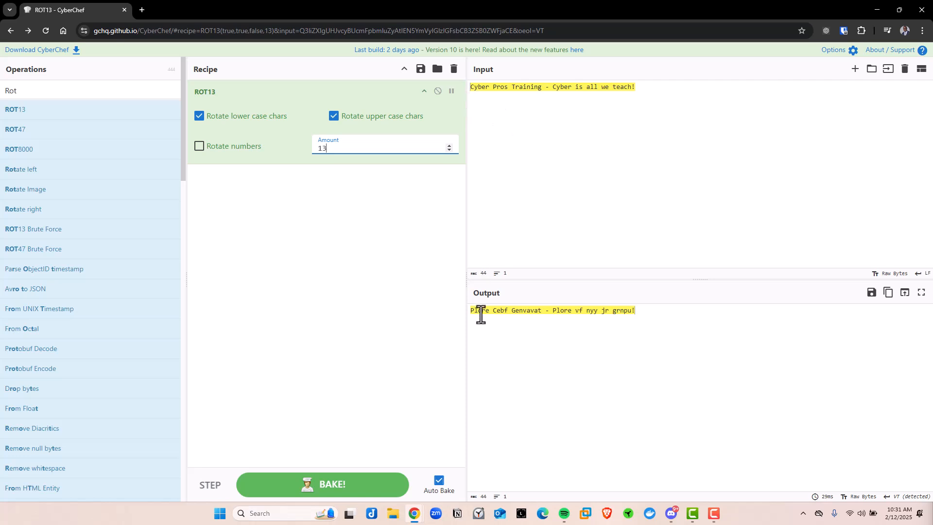
{"action": "left_click", "coordinate": [325, 240]}
Step: Copy the whole ROT13 output and paste it over the plain sentence in the input
{"action": "left_click_drag", "start_coordinate": [644, 312], "coordinate": [462, 312]}
{"action": "key", "text": "ctrl+c"}
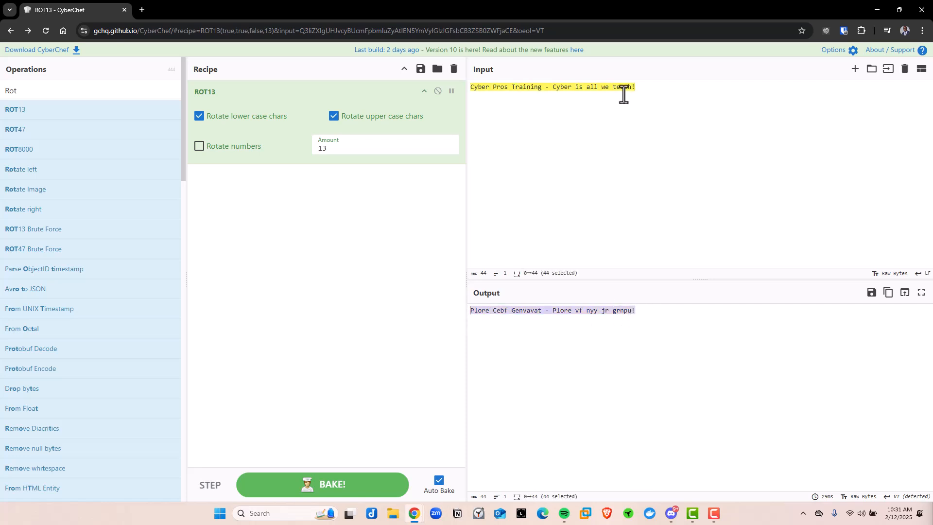
{"action": "left_click_drag", "start_coordinate": [652, 86], "coordinate": [451, 99]}
{"action": "key", "text": "BackSpace"}
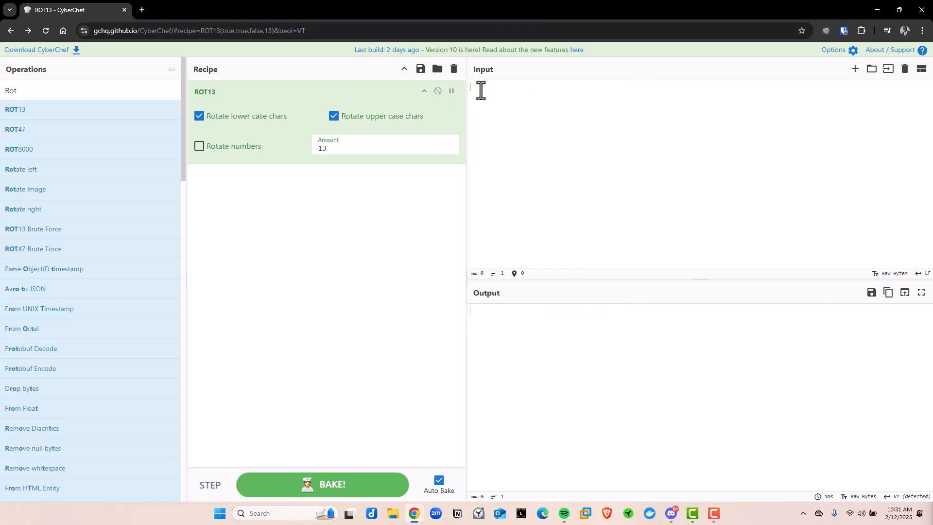
{"action": "key", "text": "ctrl+v"}
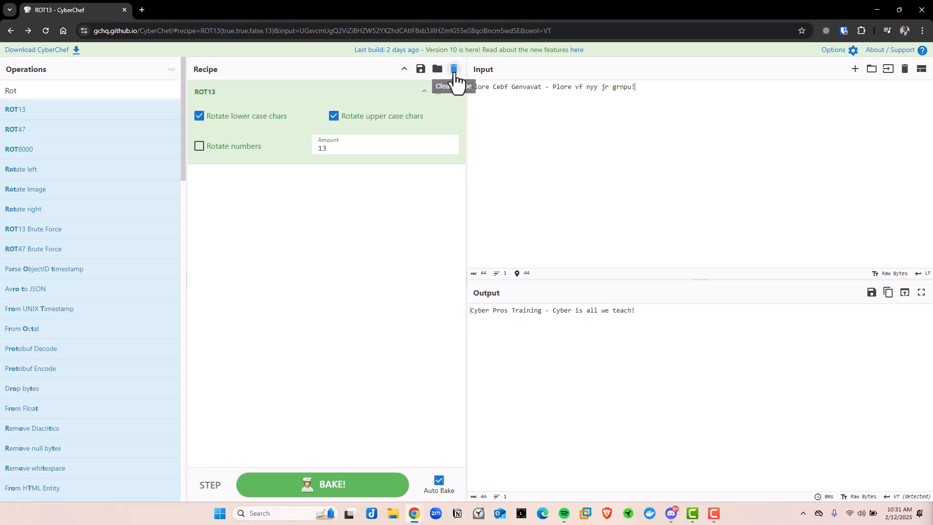
Step: Clear the recipe and add the ROT13 Brute Force operation for the encoded input
{"action": "left_click", "coordinate": [454, 69]}
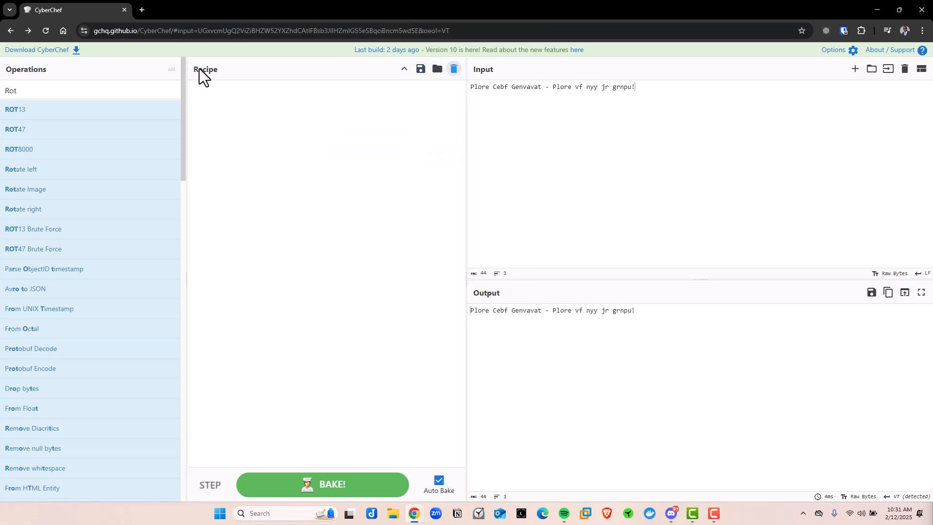
{"action": "left_click_drag", "start_coordinate": [470, 89], "coordinate": [652, 90]}
{"action": "left_click", "coordinate": [469, 109]}
{"action": "mouse_move", "coordinate": [46, 232]}
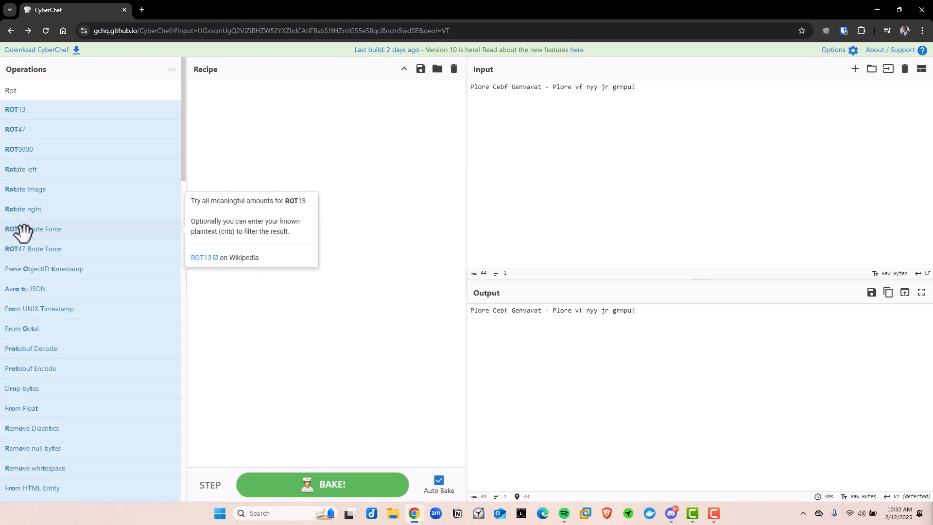
{"action": "left_click_drag", "start_coordinate": [23, 231], "coordinate": [278, 116]}
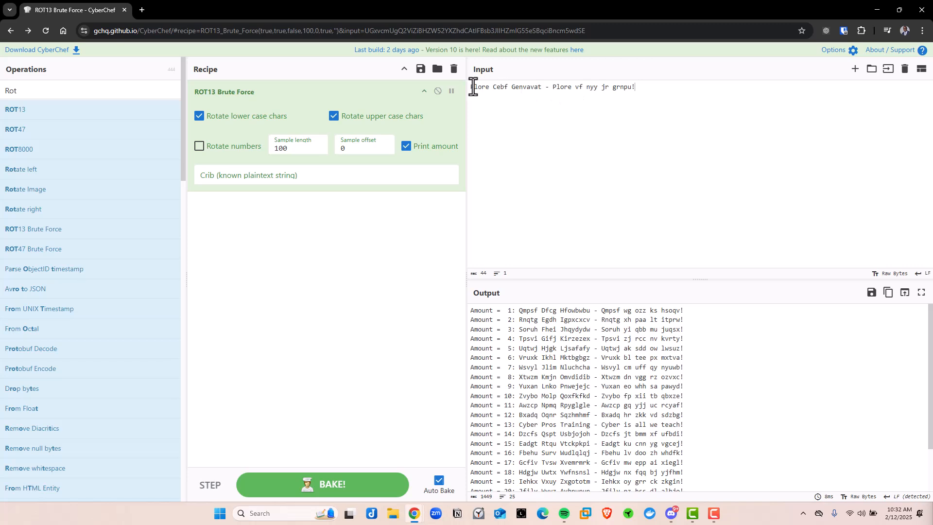
Step: Examine the brute-force output across all rotation amounts and highlight the line that reads as plain English
{"action": "left_click_drag", "start_coordinate": [471, 86], "coordinate": [650, 87]}
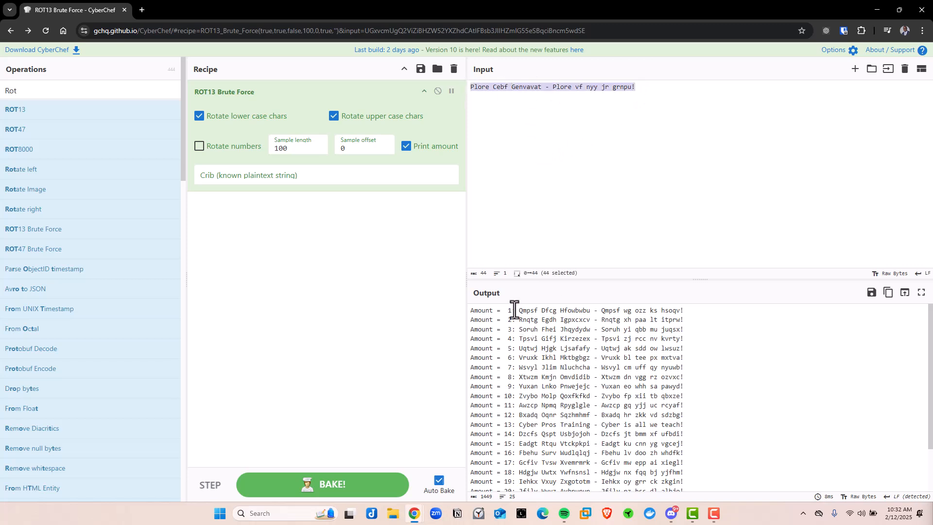
{"action": "left_click_drag", "start_coordinate": [515, 311], "coordinate": [571, 414]}
{"action": "scroll", "coordinate": [578, 387], "scroll_direction": "down", "scroll_amount": 1}
{"action": "left_click", "coordinate": [563, 386]}
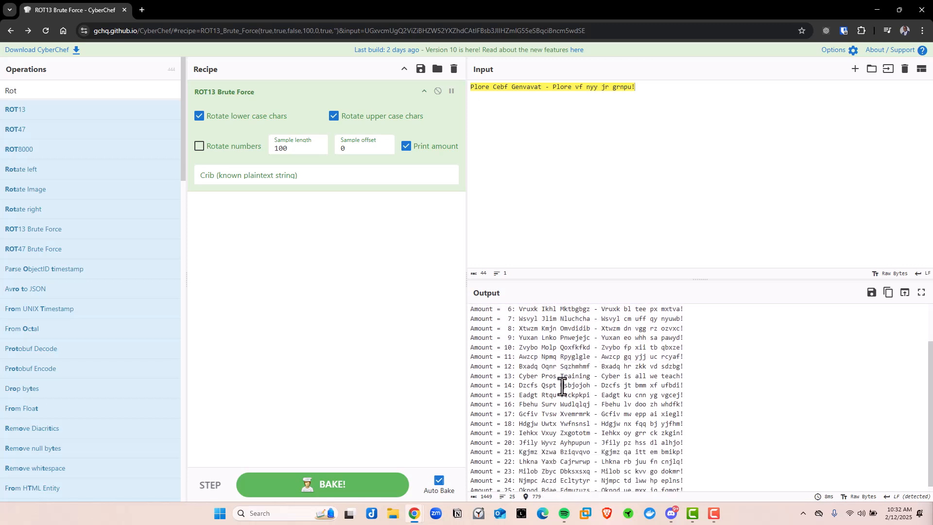
{"action": "scroll", "coordinate": [543, 354], "scroll_direction": "down", "scroll_amount": 1}
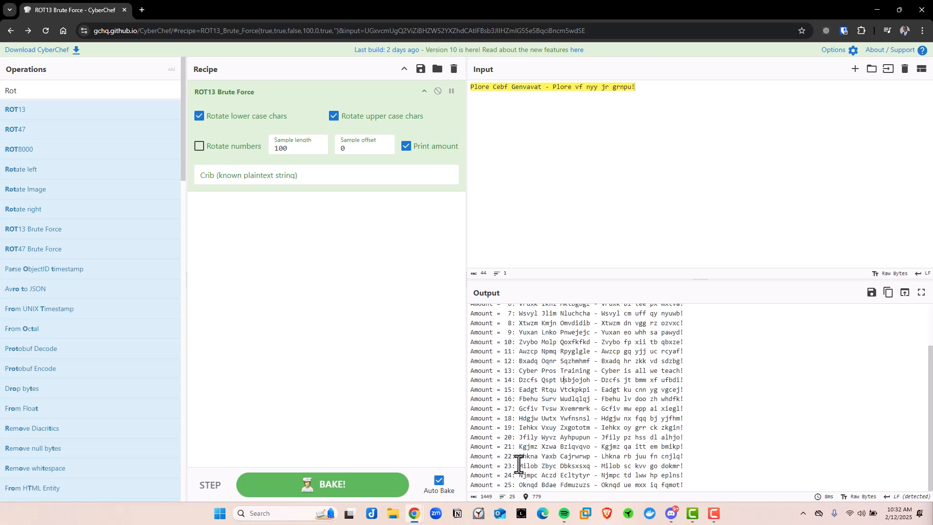
{"action": "scroll", "coordinate": [518, 461], "scroll_direction": "up", "scroll_amount": 1}
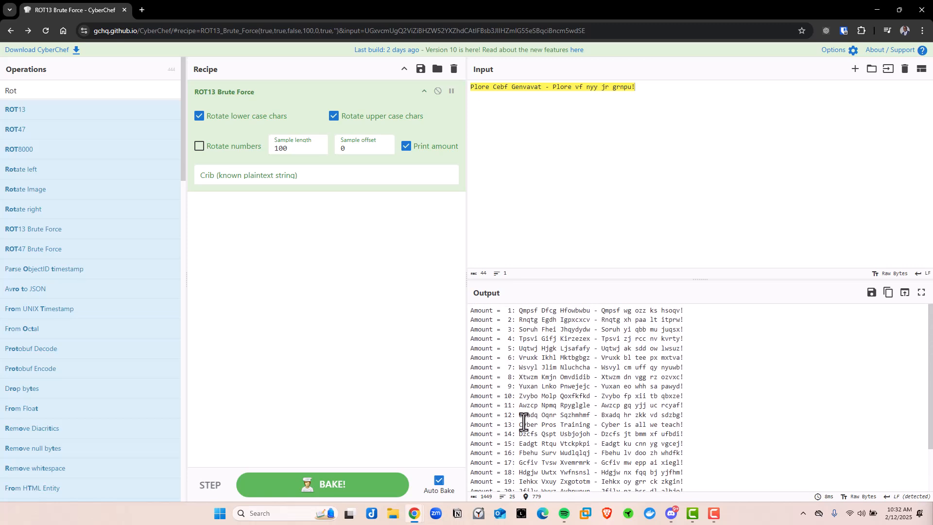
{"action": "left_click_drag", "start_coordinate": [511, 427], "coordinate": [682, 428]}
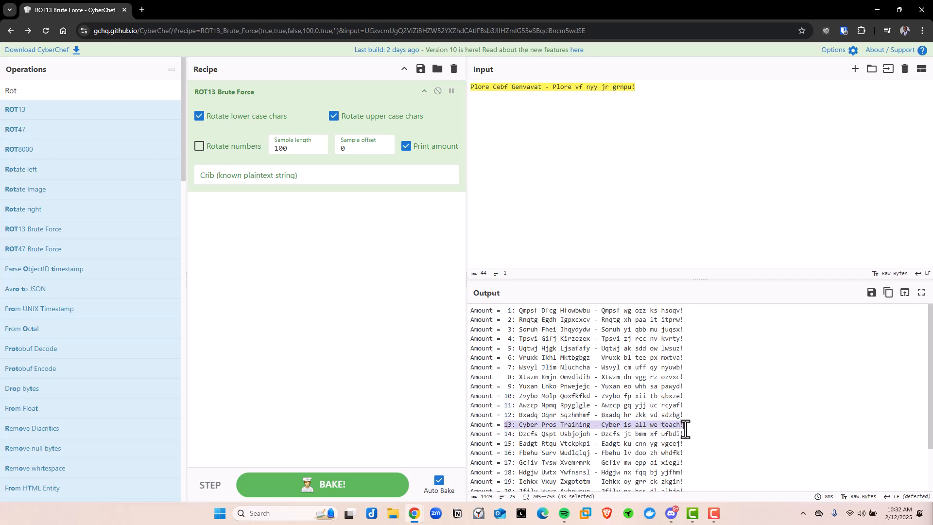
{"action": "left_click", "coordinate": [652, 427]}
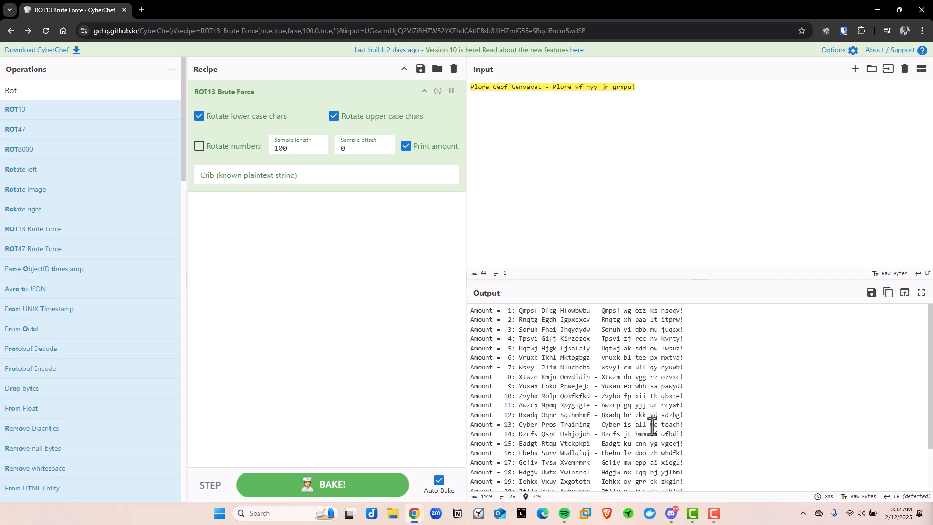
Step: Set the known plaintext crib of ROT13 Brute Force to "cyber" and highlight the filtered output
{"action": "left_click", "coordinate": [215, 176]}
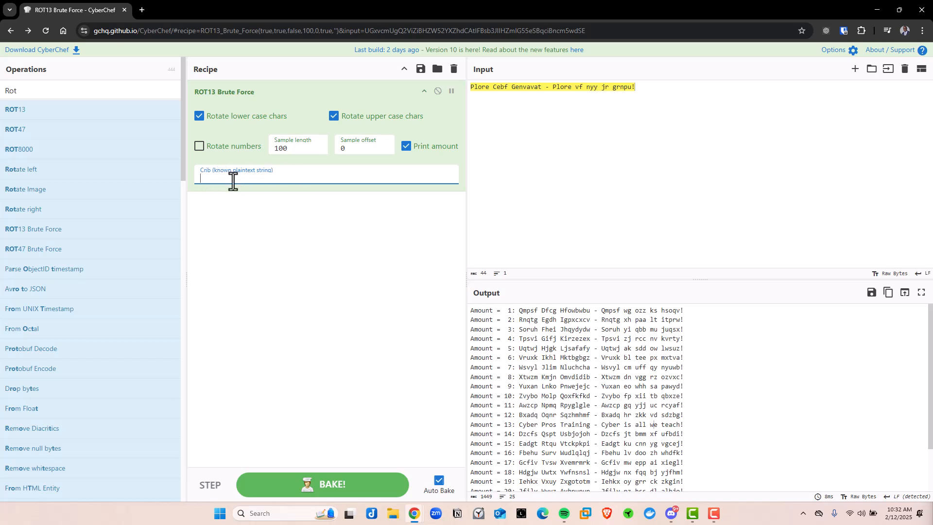
{"action": "type", "text": "cyber"}
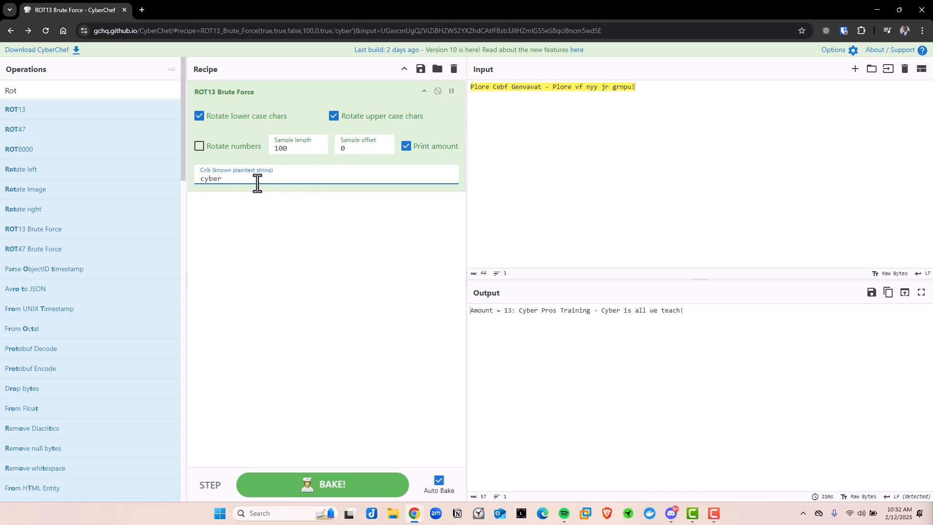
{"action": "left_click_drag", "start_coordinate": [516, 310], "coordinate": [665, 310]}
{"action": "left_click", "coordinate": [506, 312]}
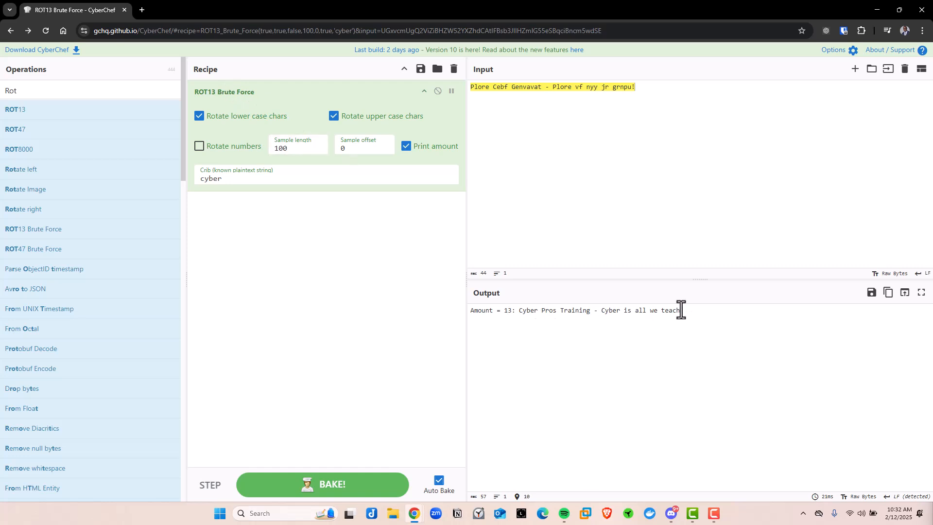
Step: Highlight the encoded input and the decoded output to compare them, and copy the decoded sentence without its amount prefix
{"action": "left_click_drag", "start_coordinate": [683, 310], "coordinate": [523, 313]}
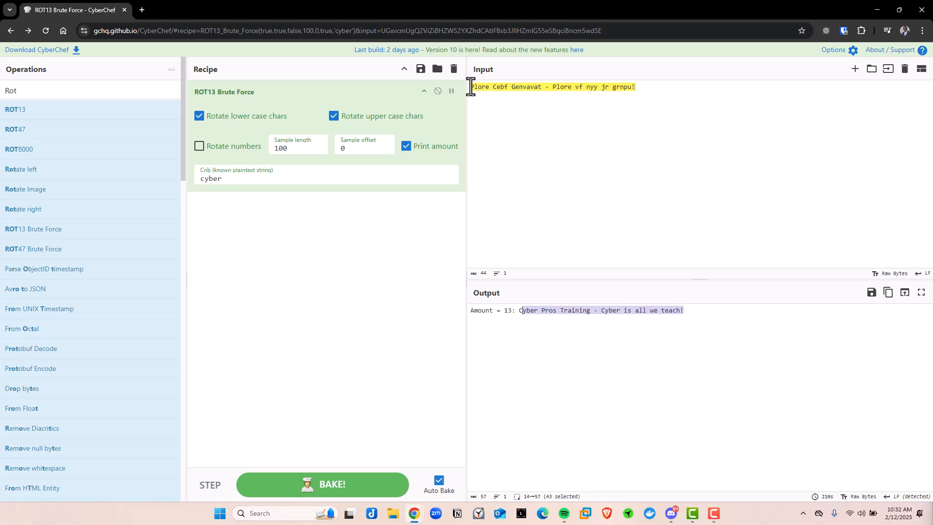
{"action": "left_click_drag", "start_coordinate": [470, 87], "coordinate": [632, 88]}
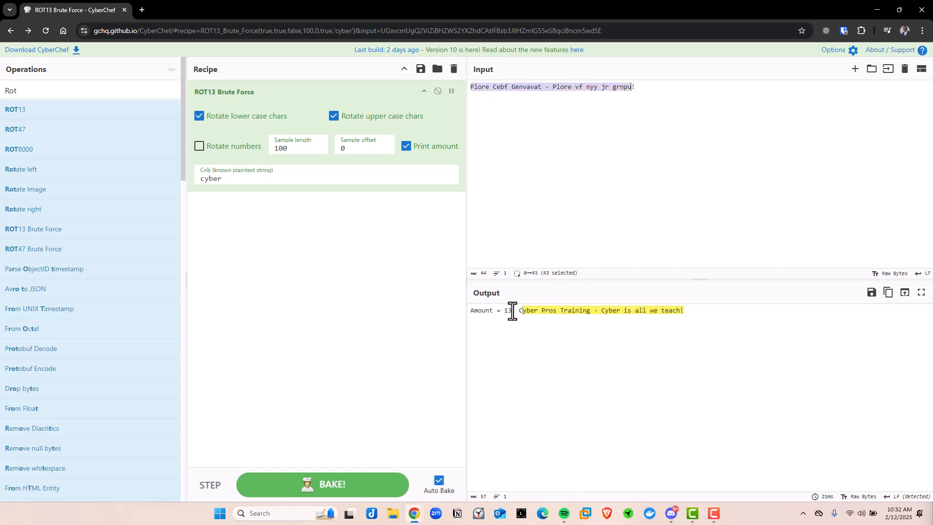
{"action": "left_click_drag", "start_coordinate": [519, 310], "coordinate": [685, 311]}
{"action": "key", "text": "ctrl+c"}
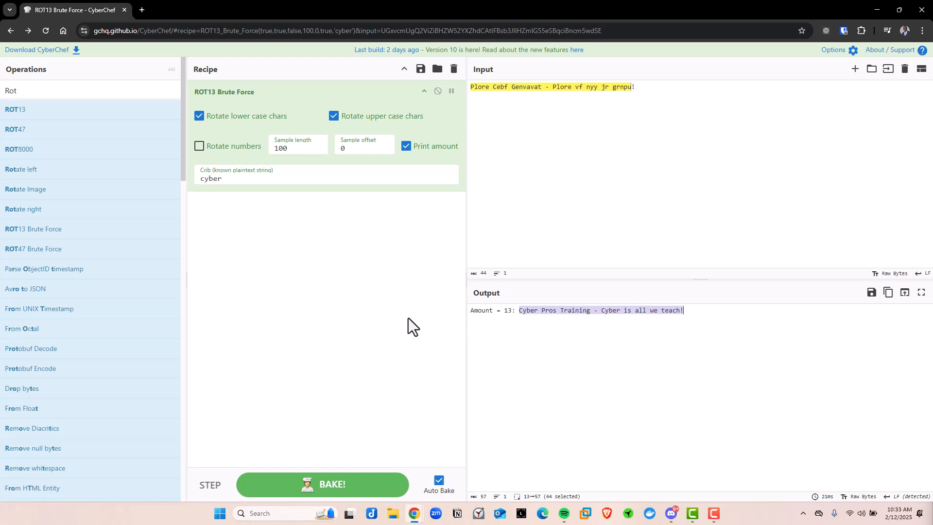
Step: Replace the encoded input with the copied decoded sentence and clear the recipe
{"action": "left_click_drag", "start_coordinate": [685, 310], "coordinate": [521, 309]}
{"action": "left_click_drag", "start_coordinate": [637, 87], "coordinate": [461, 85]}
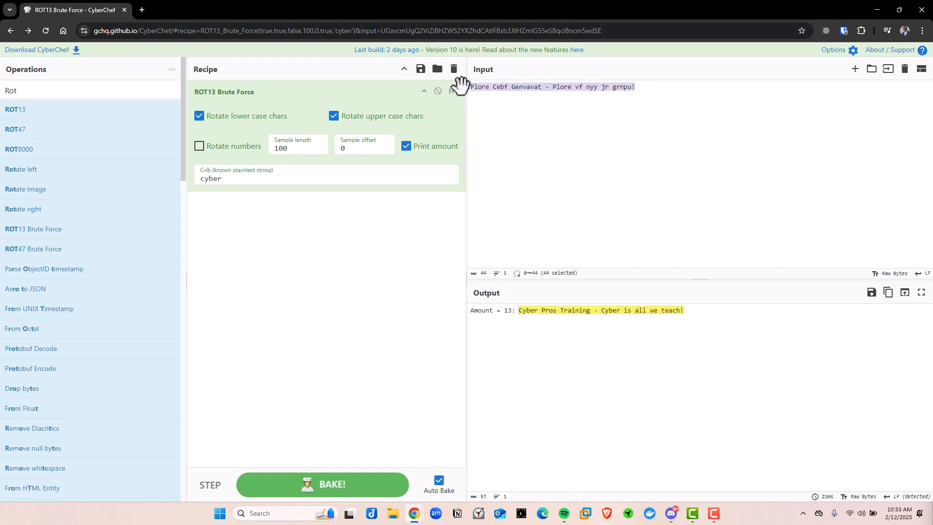
{"action": "key", "text": "ctrl+v"}
{"action": "left_click", "coordinate": [454, 69]}
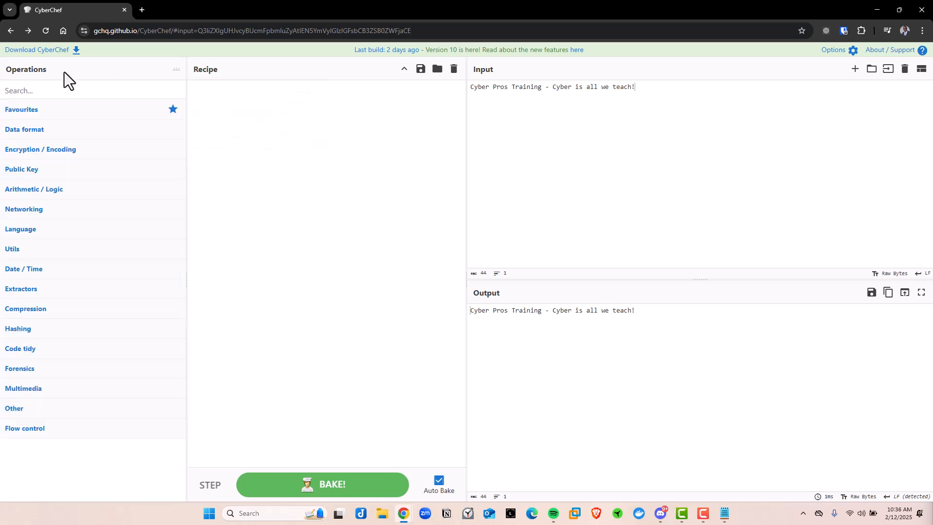
Step: Add the XOR operation to the recipe and set its hex key first to 1 and finally to 14
{"action": "left_click", "coordinate": [31, 91]}
{"action": "type", "text": "xor"}
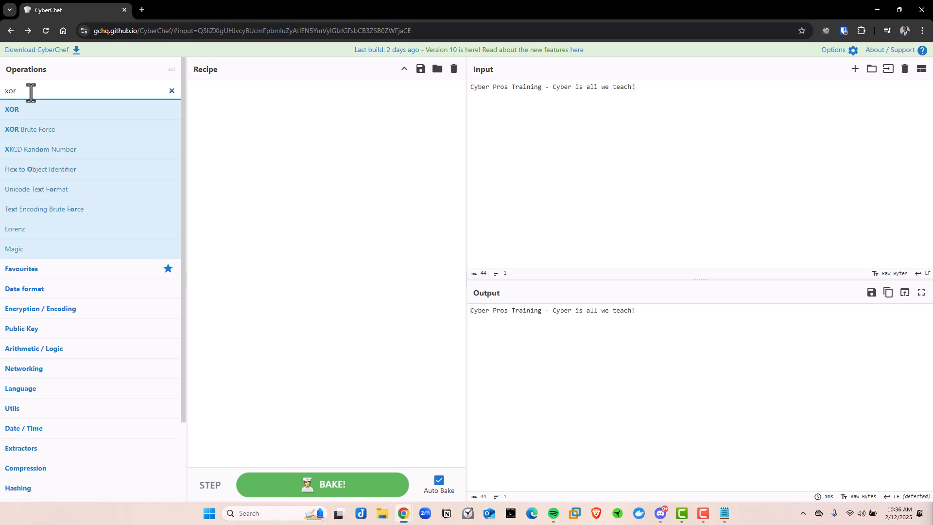
{"action": "left_click_drag", "start_coordinate": [30, 110], "coordinate": [275, 128]}
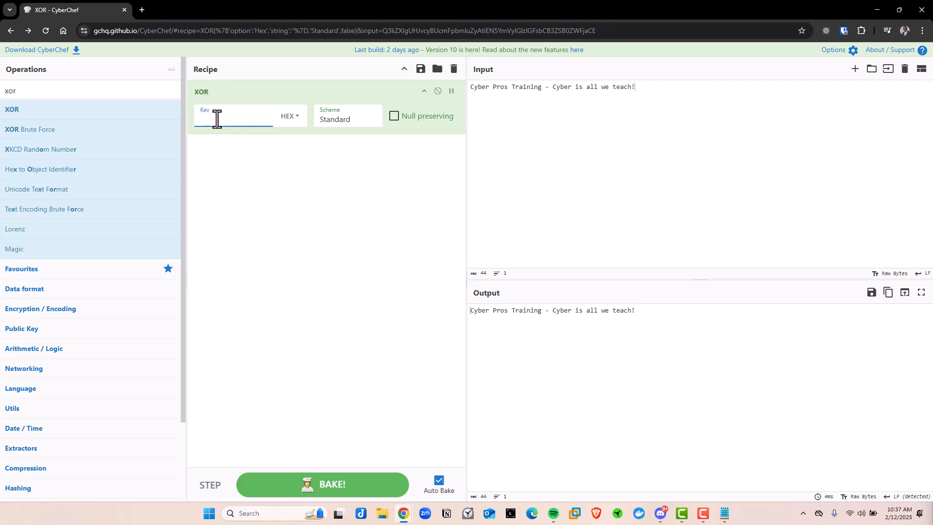
{"action": "type", "text": "1"}
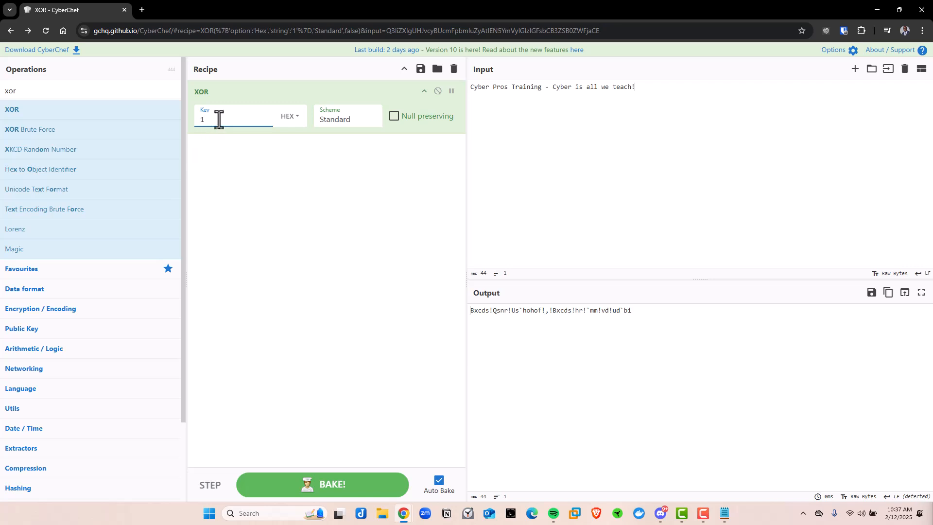
{"action": "left_click_drag", "start_coordinate": [198, 119], "coordinate": [227, 117]}
{"action": "type", "text": "14"}
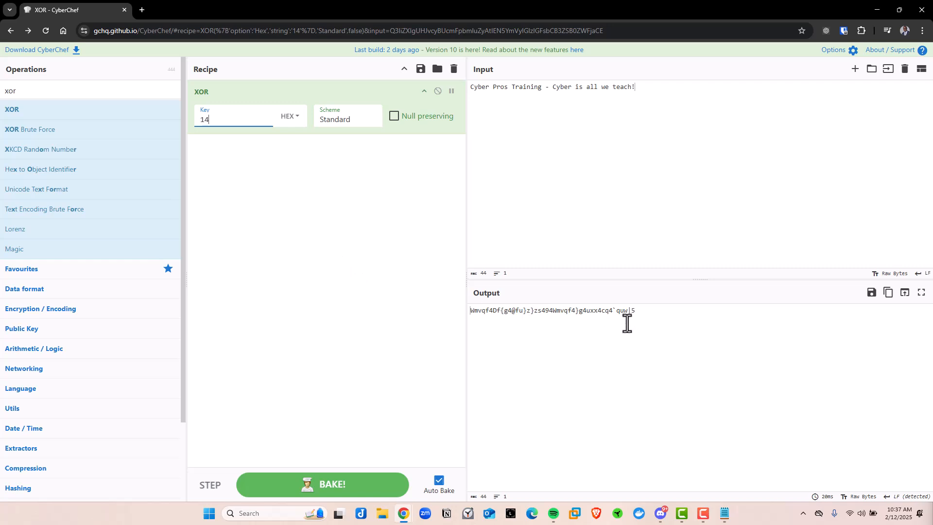
Step: Copy the whole XOR-encoded output and replace the input text with it
{"action": "left_click_drag", "start_coordinate": [648, 310], "coordinate": [498, 306]}
{"action": "key", "text": "ctrl+c"}
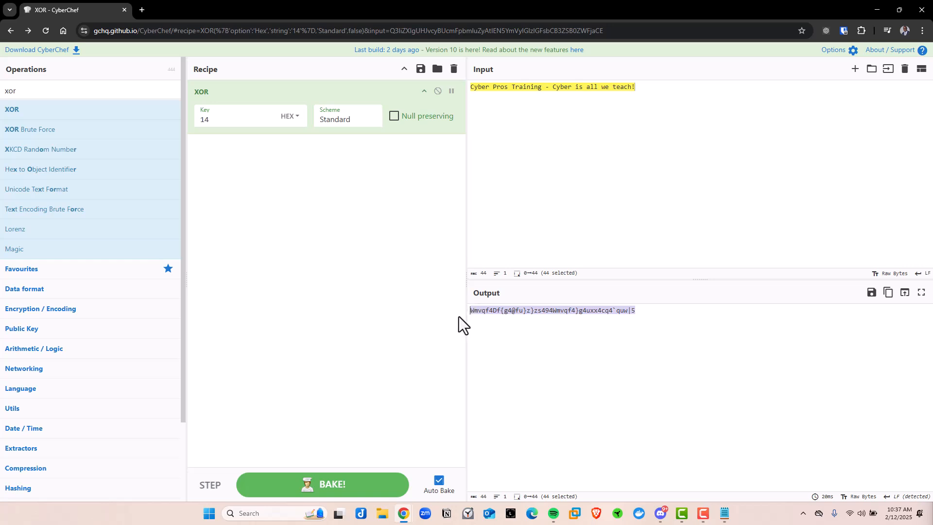
{"action": "left_click_drag", "start_coordinate": [649, 88], "coordinate": [452, 75]}
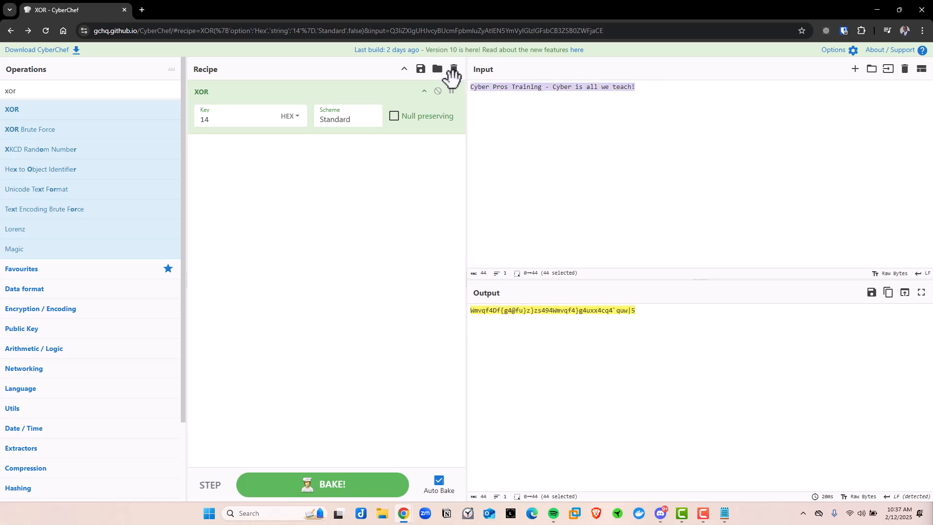
{"action": "key", "text": "BackSpace"}
{"action": "key", "text": "ctrl+v"}
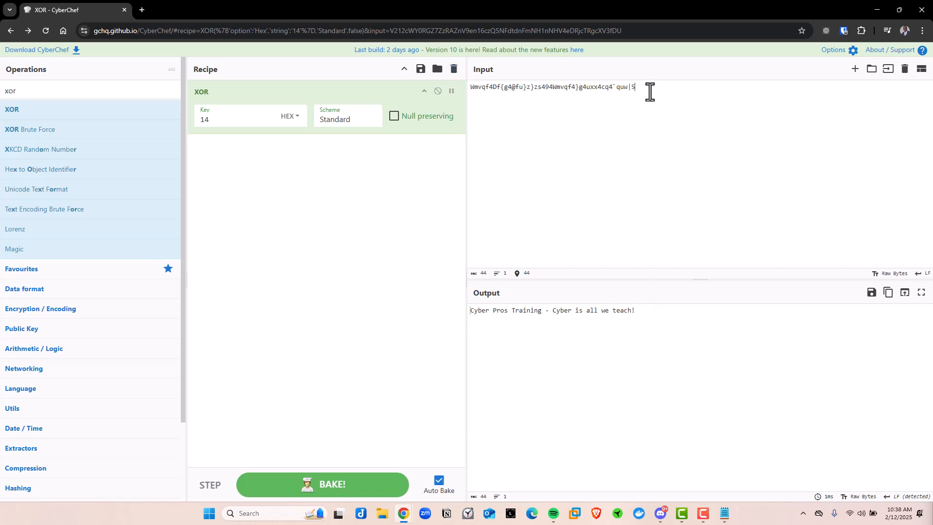
Step: Highlight the encoded input, clear the recipe and add the XOR Brute Force operation
{"action": "left_click_drag", "start_coordinate": [648, 89], "coordinate": [522, 91]}
{"action": "left_click", "coordinate": [454, 68]}
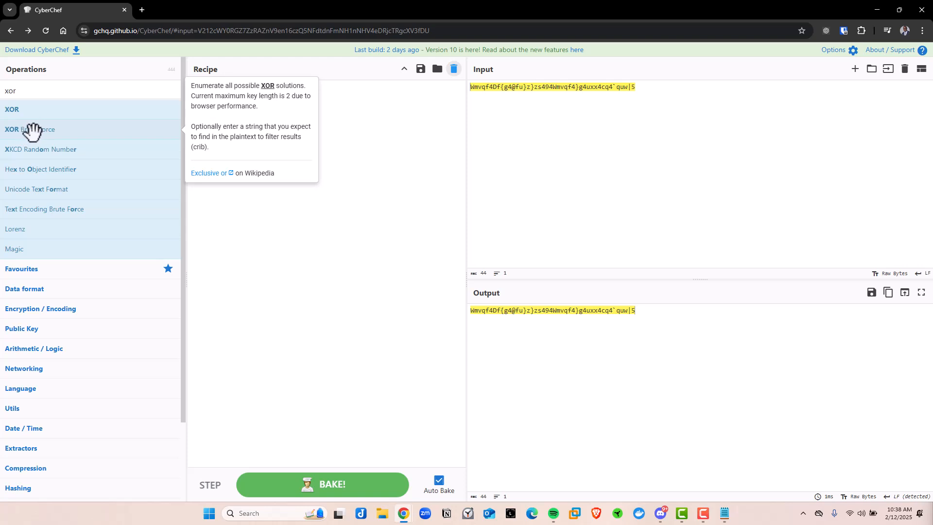
{"action": "left_click_drag", "start_coordinate": [29, 130], "coordinate": [290, 118]}
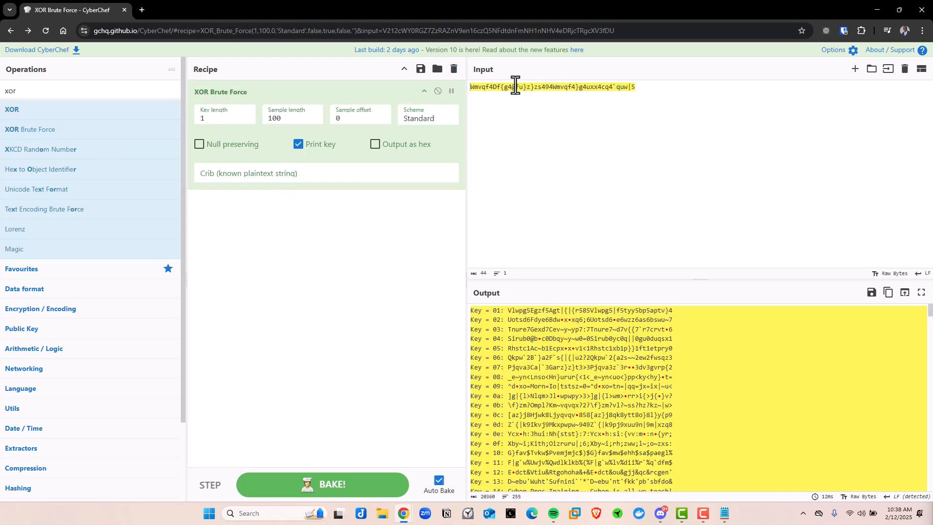
Step: Examine the XOR brute-force output across all keys and filter it with the known plaintext crib "Cyber"
{"action": "scroll", "coordinate": [596, 399], "scroll_direction": "down", "scroll_amount": 5}
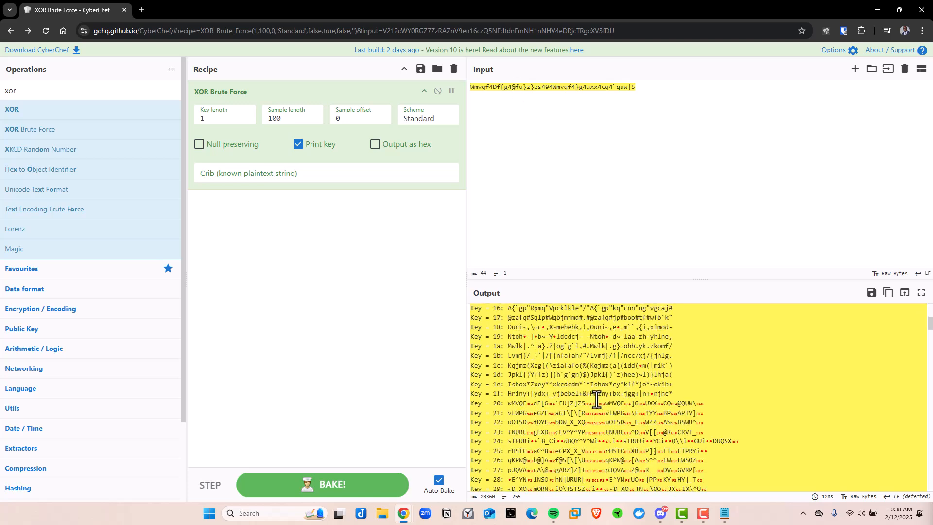
{"action": "scroll", "coordinate": [597, 395], "scroll_direction": "up", "scroll_amount": 6}
{"action": "scroll", "coordinate": [596, 394], "scroll_direction": "down", "scroll_amount": 12}
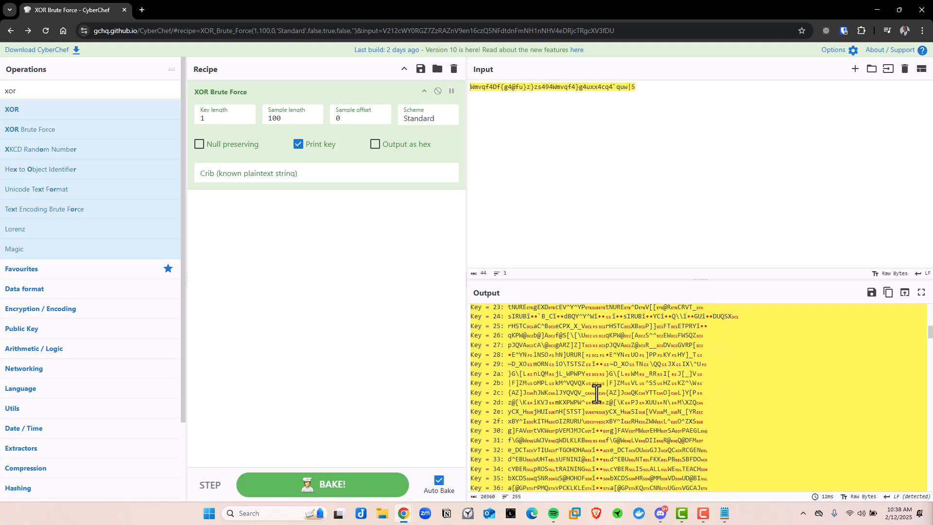
{"action": "scroll", "coordinate": [533, 404], "scroll_direction": "up", "scroll_amount": 18}
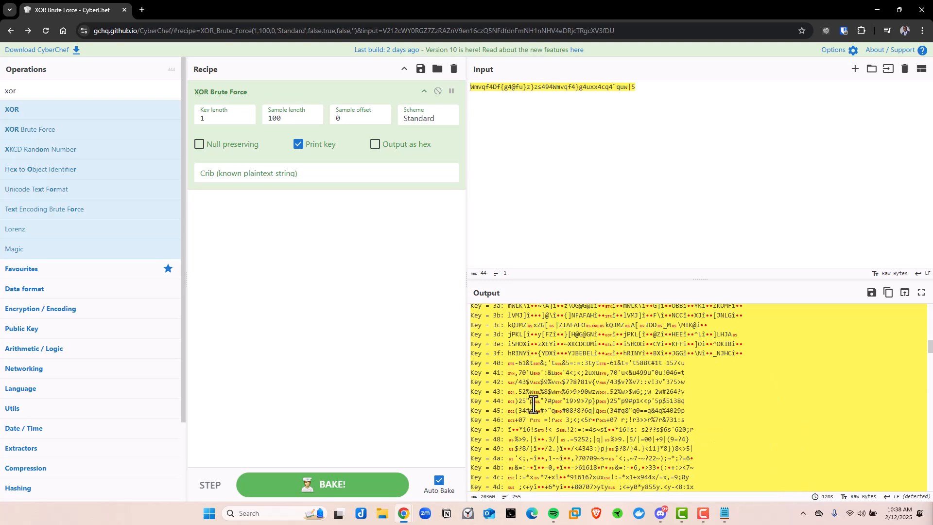
{"action": "scroll", "coordinate": [533, 404], "scroll_direction": "down", "scroll_amount": 20}
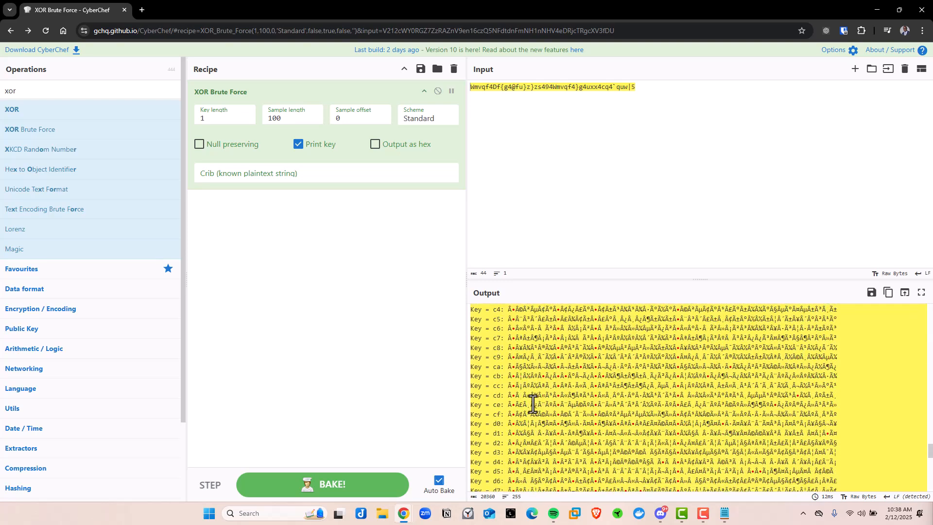
{"action": "scroll", "coordinate": [533, 404], "scroll_direction": "up", "scroll_amount": 20}
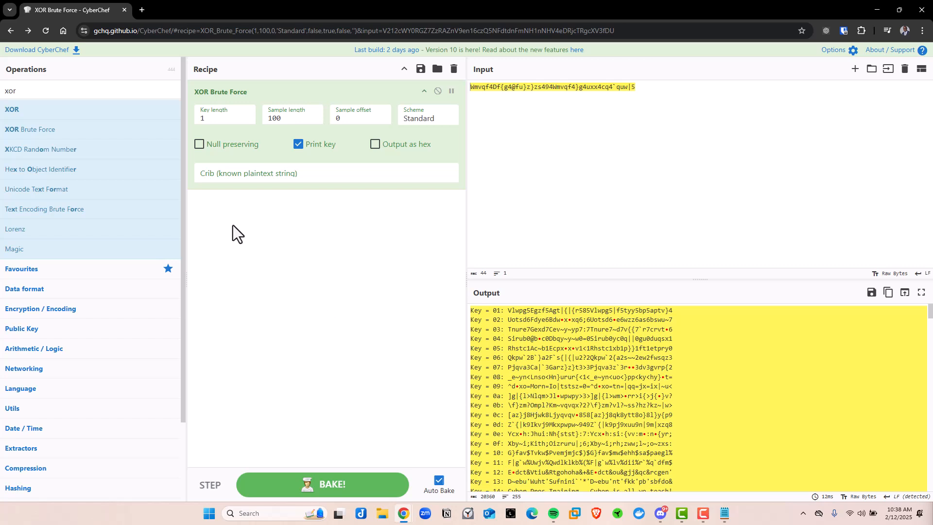
{"action": "left_click", "coordinate": [222, 177]}
{"action": "type", "text": "Cyber"}
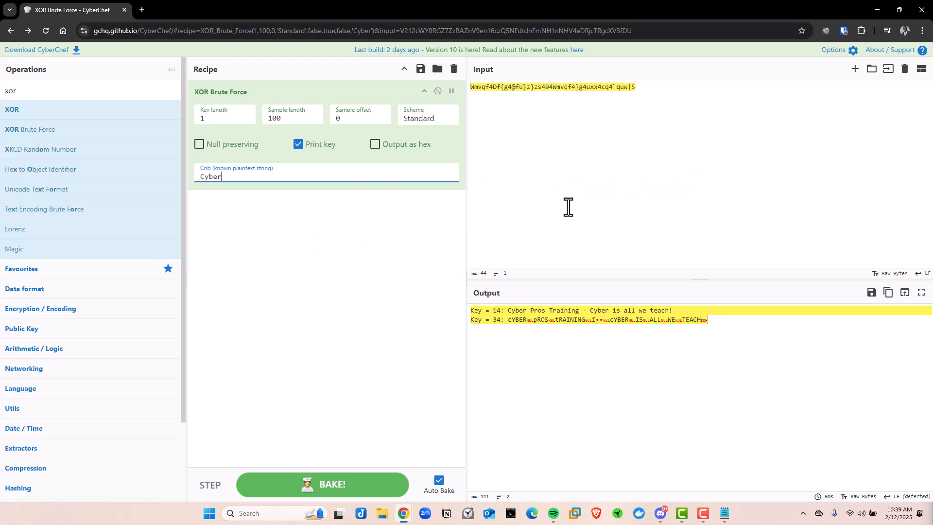
Step: Clear both the recipe and the input, and add the Generate PGP Key Pair operation
{"action": "left_click", "coordinate": [454, 70]}
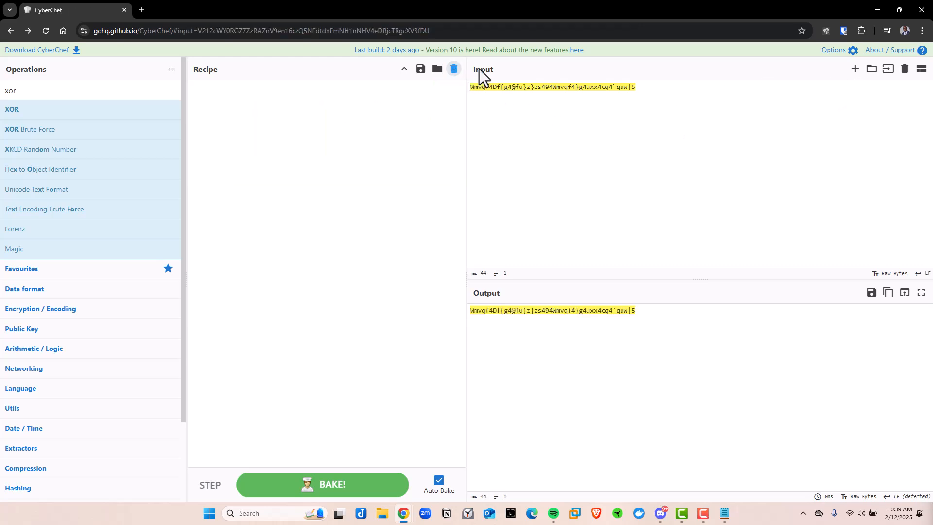
{"action": "left_click", "coordinate": [905, 69]}
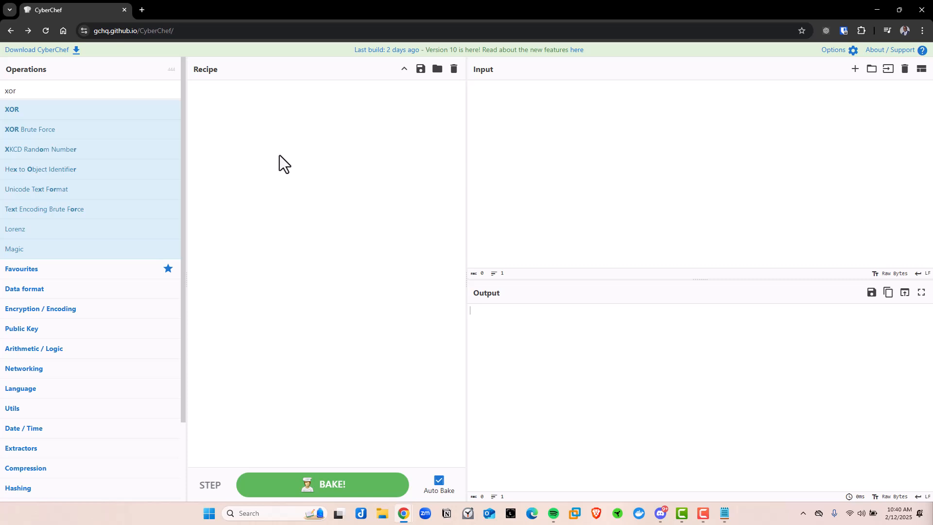
{"action": "left_click_drag", "start_coordinate": [34, 90], "coordinate": [3, 93]}
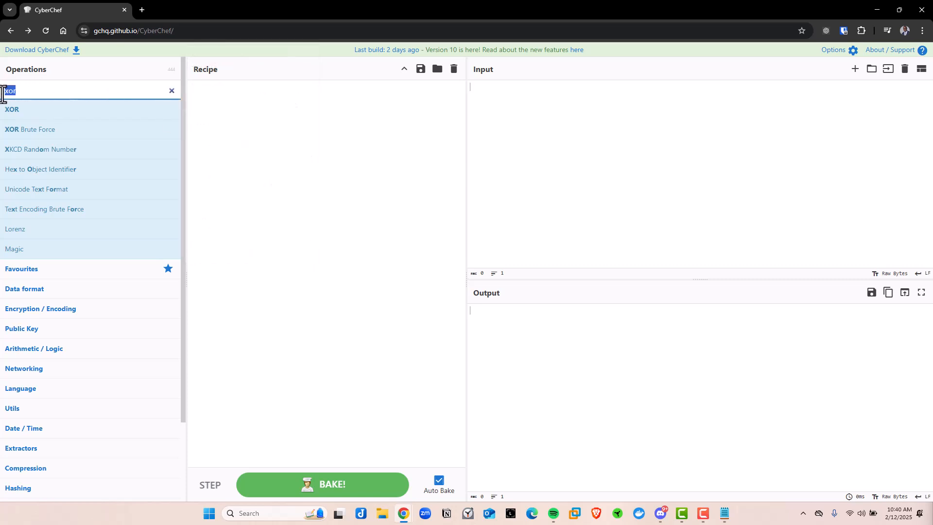
{"action": "key", "text": "BackSpace"}
{"action": "type", "text": "pgp"}
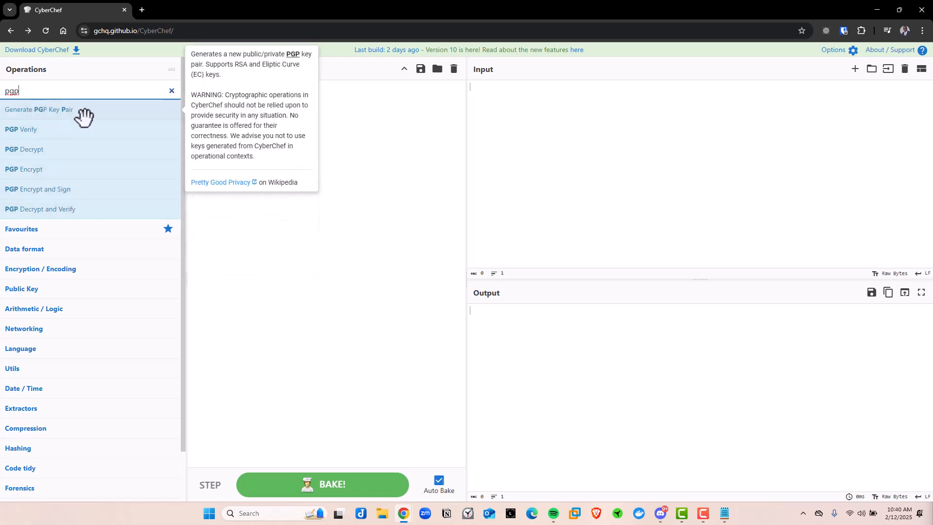
{"action": "left_click_drag", "start_coordinate": [30, 106], "coordinate": [267, 108]}
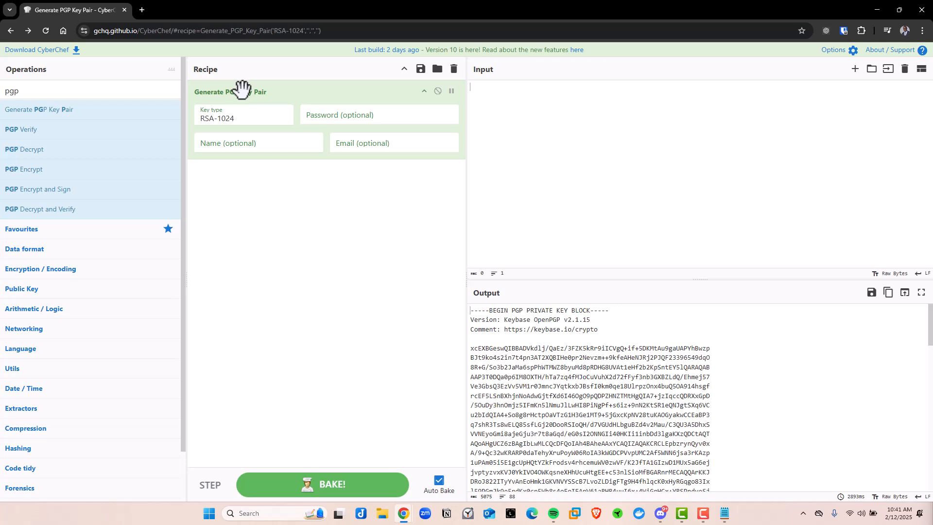
Step: Review the available PGP key types and highlight the headings of the private and public key blocks in the output
{"action": "left_click", "coordinate": [235, 118]}
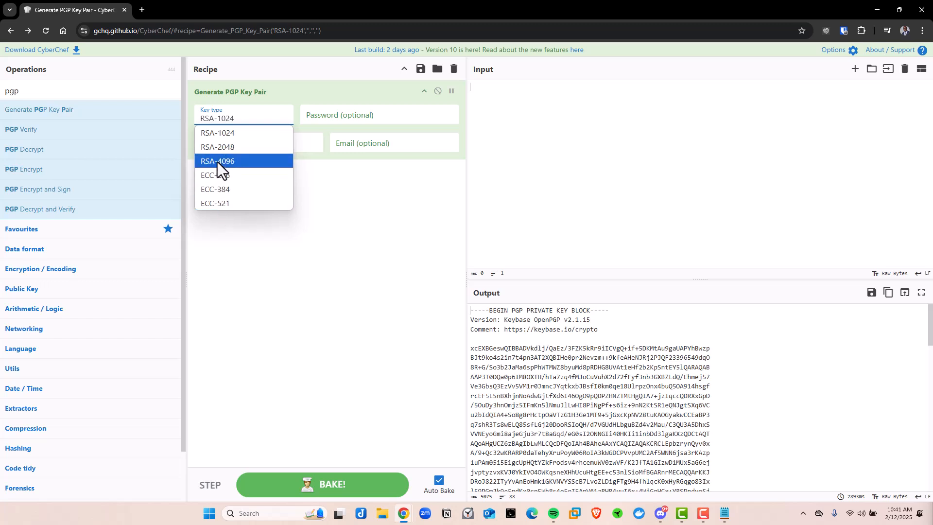
{"action": "left_click", "coordinate": [332, 205]}
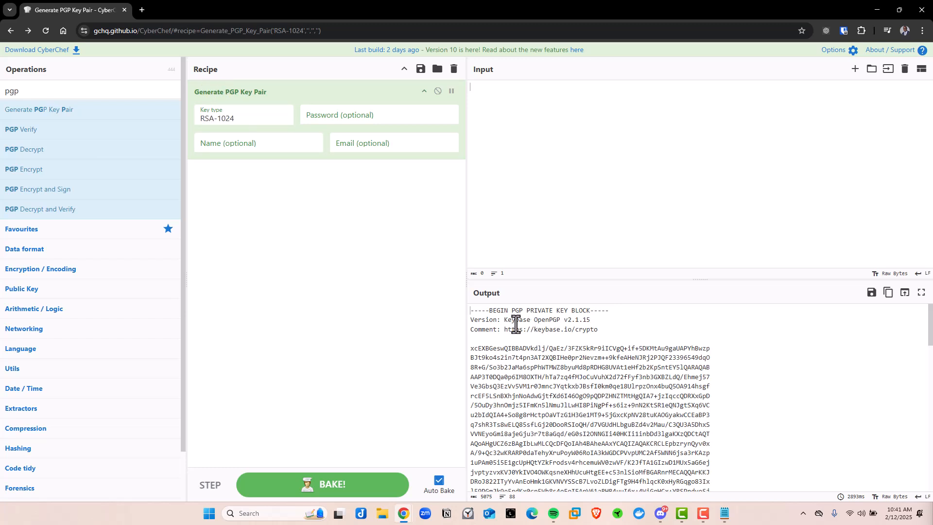
{"action": "left_click_drag", "start_coordinate": [489, 312], "coordinate": [598, 311]}
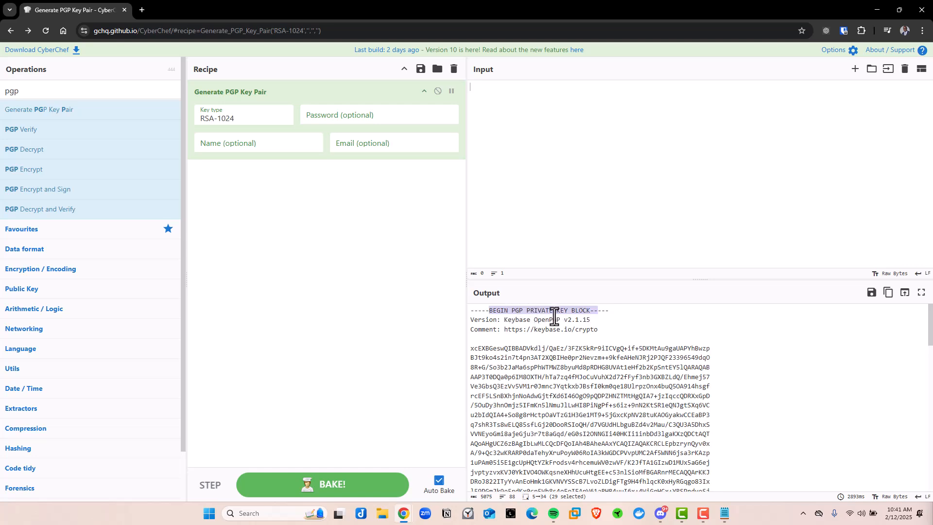
{"action": "scroll", "coordinate": [683, 385], "scroll_direction": "down", "scroll_amount": 5}
{"action": "scroll", "coordinate": [682, 385], "scroll_direction": "down", "scroll_amount": 10}
{"action": "scroll", "coordinate": [682, 385], "scroll_direction": "up", "scroll_amount": 1}
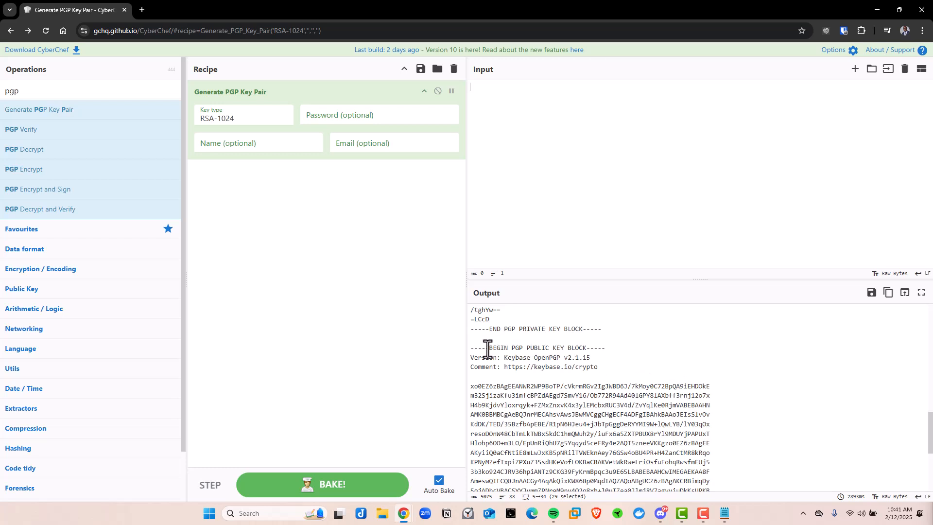
{"action": "left_click_drag", "start_coordinate": [489, 348], "coordinate": [587, 348]}
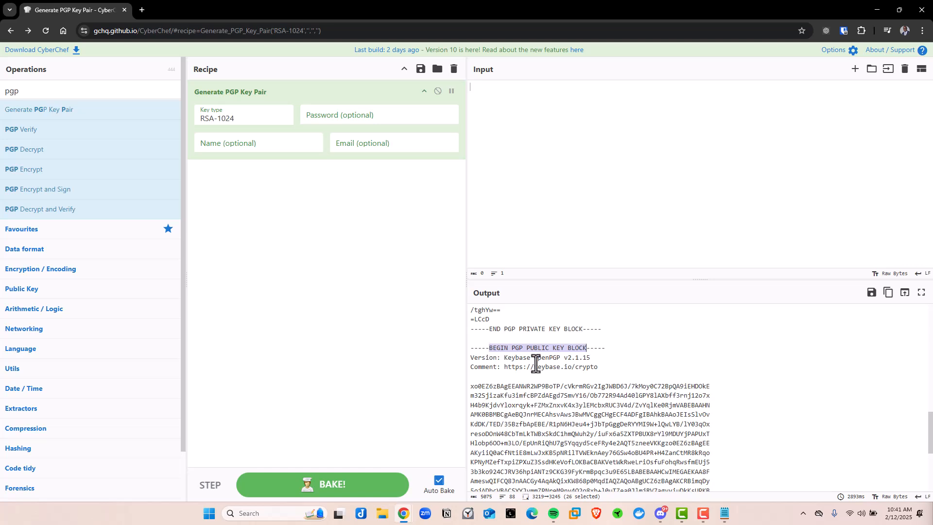
{"action": "scroll", "coordinate": [535, 364], "scroll_direction": "down", "scroll_amount": 4}
{"action": "scroll", "coordinate": [535, 364], "scroll_direction": "up", "scroll_amount": 3}
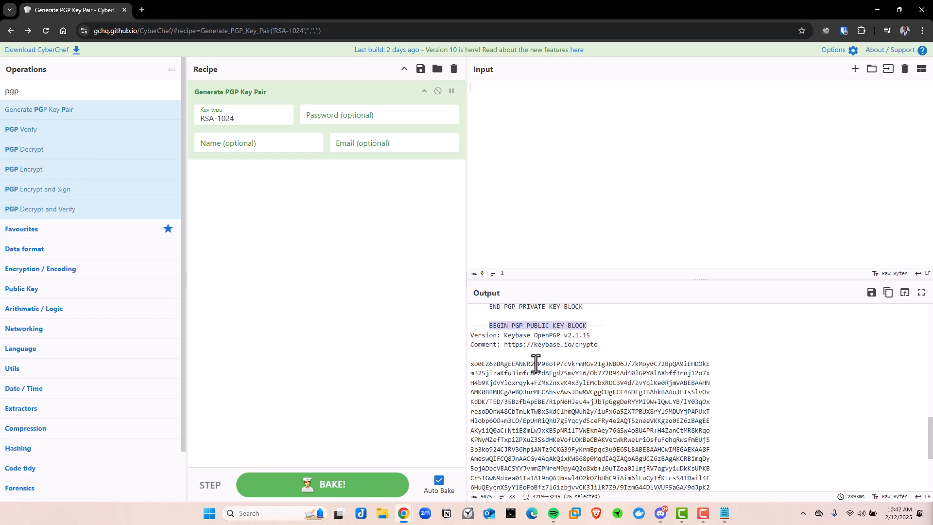
Step: Select the entire public key block in the output, from its BEGIN line through its END line
{"action": "left_click", "coordinate": [536, 350]}
{"action": "left_click", "coordinate": [469, 327]}
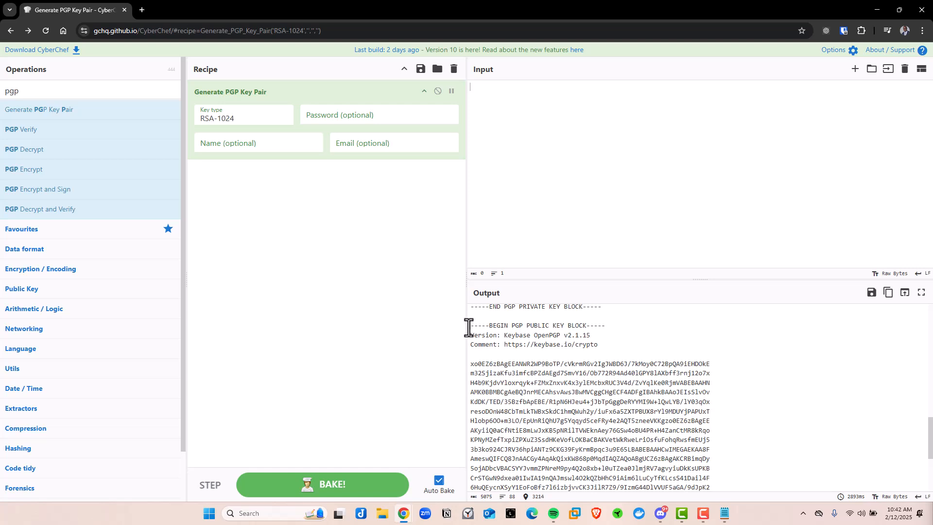
{"action": "left_click_drag", "start_coordinate": [469, 328], "coordinate": [637, 492]}
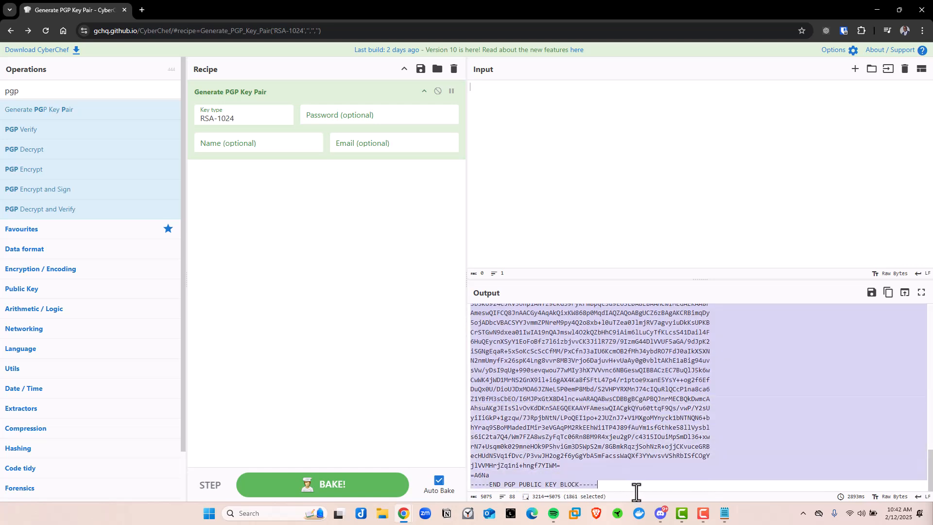
Step: Save the generated key pair to the Downloads folder as a .txt key file named after its owner
{"action": "scroll", "coordinate": [568, 396], "scroll_direction": "up", "scroll_amount": 5}
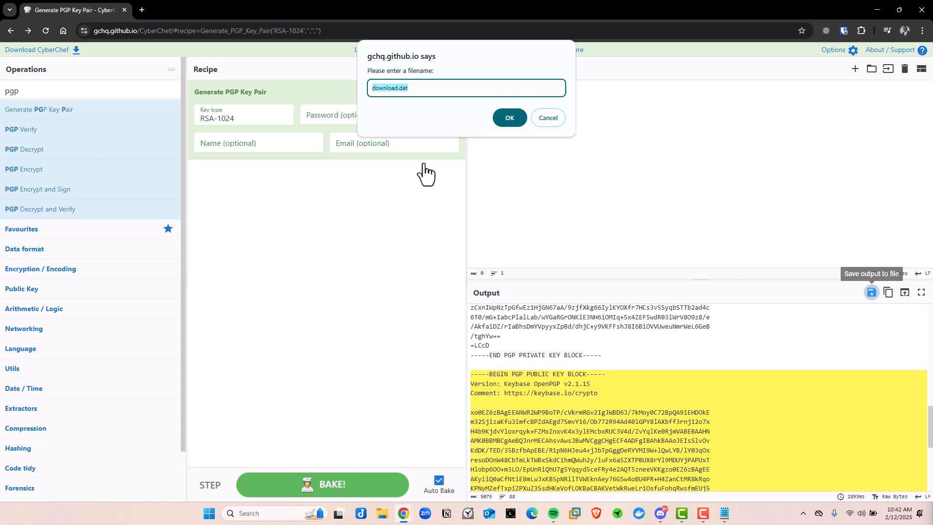
{"action": "key", "text": "BackSpace"}
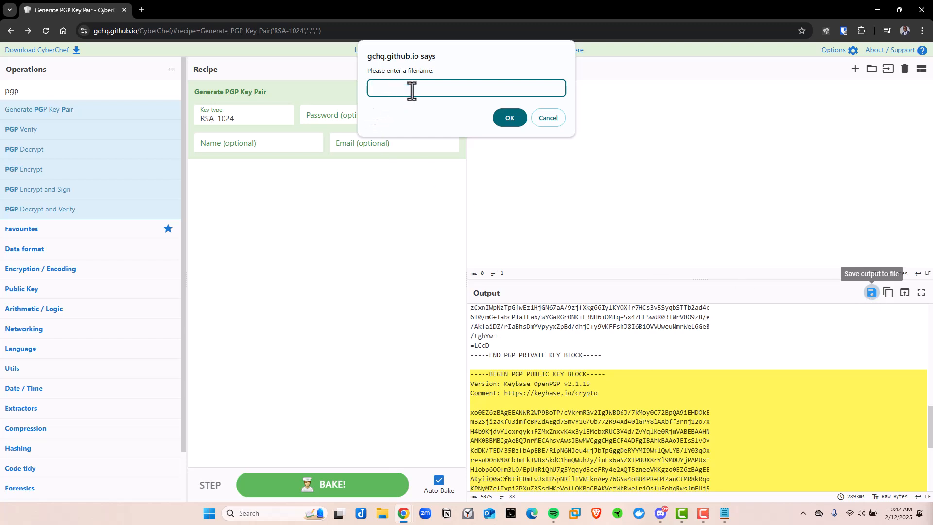
{"action": "type", "text": "Francois_Key.txt"}
{"action": "left_click", "coordinate": [513, 121]}
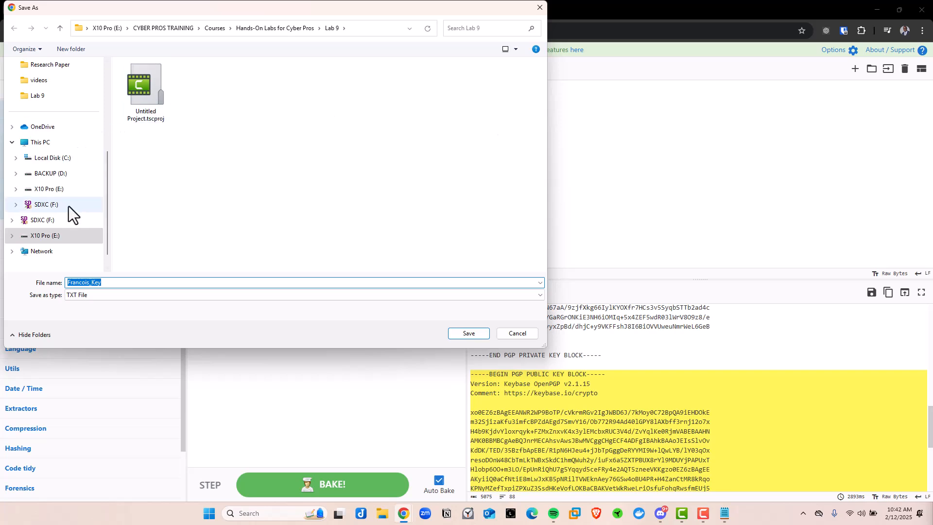
{"action": "scroll", "coordinate": [59, 165], "scroll_direction": "up", "scroll_amount": 3}
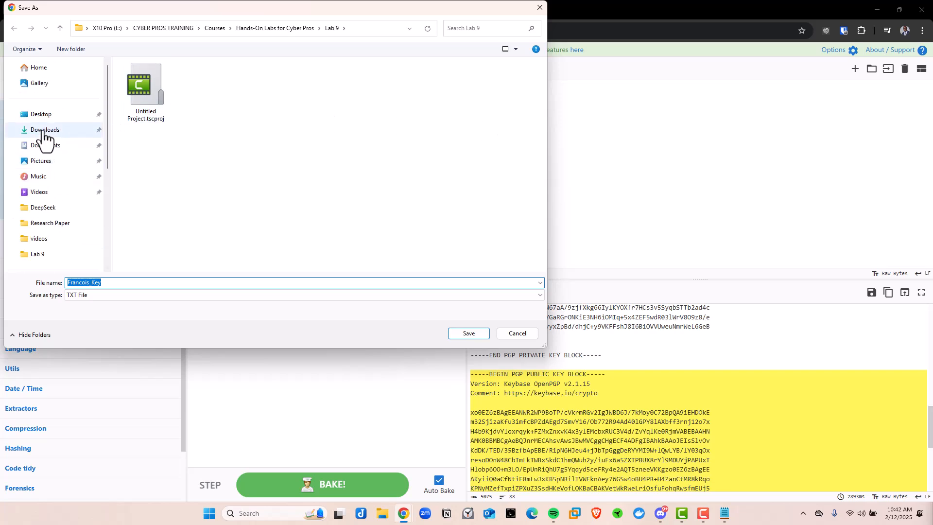
{"action": "left_click", "coordinate": [43, 132]}
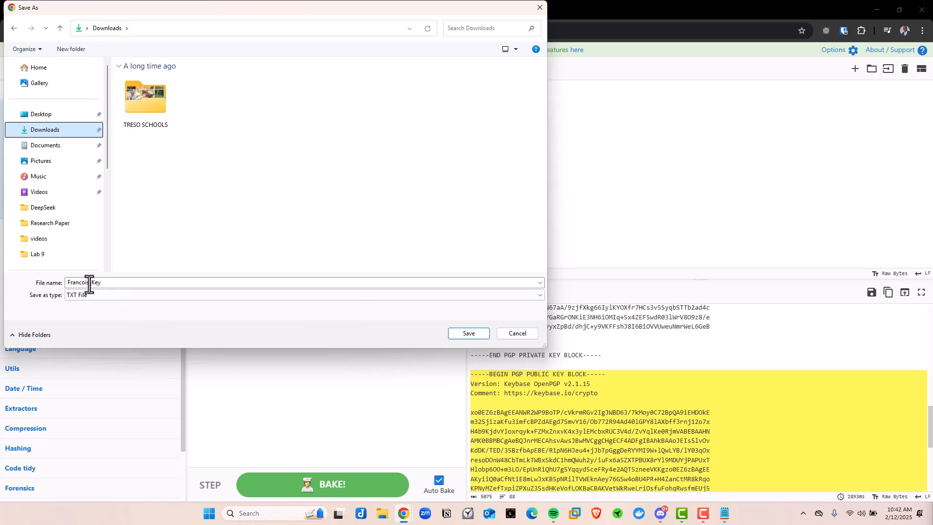
{"action": "left_click", "coordinate": [465, 334]}
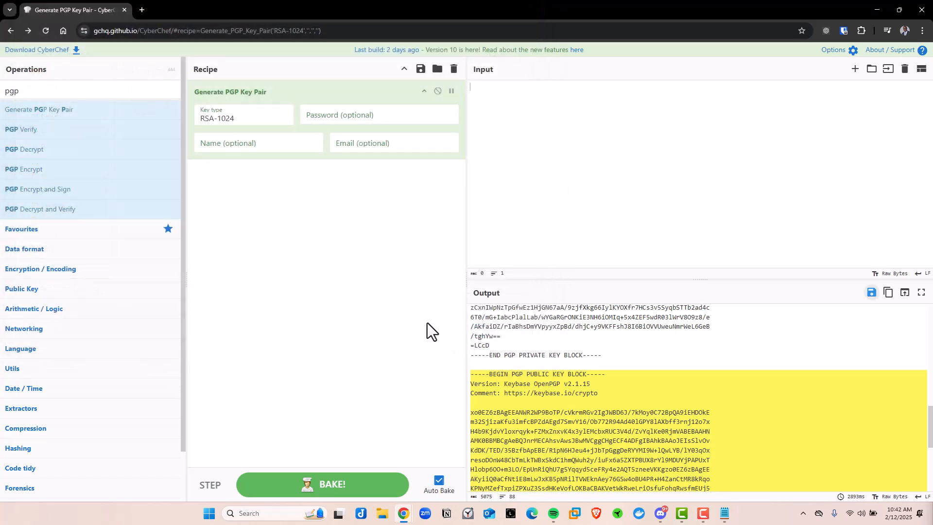
Step: Switch to File Explorer, open the saved key file from Downloads and maximize its Notepad window
{"action": "scroll", "coordinate": [538, 351], "scroll_direction": "up", "scroll_amount": 5}
{"action": "scroll", "coordinate": [538, 351], "scroll_direction": "up", "scroll_amount": 2}
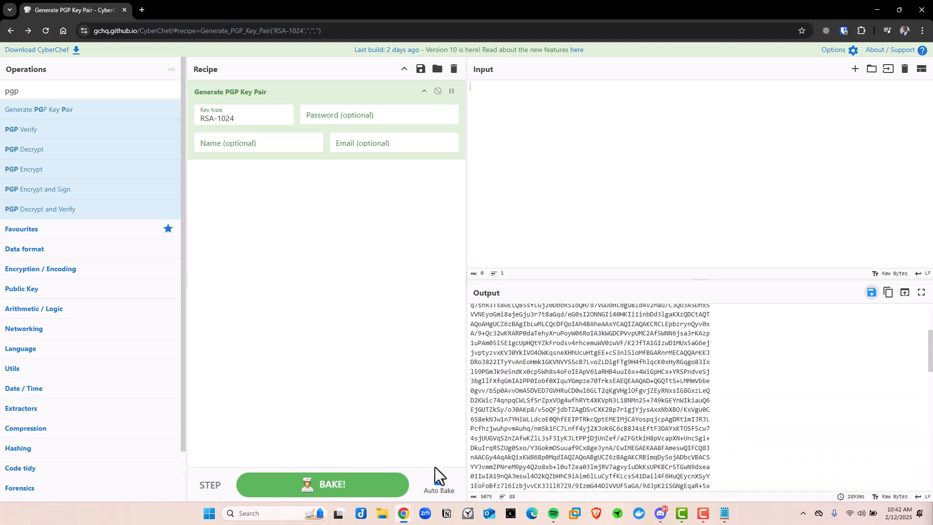
{"action": "left_click", "coordinate": [382, 516]}
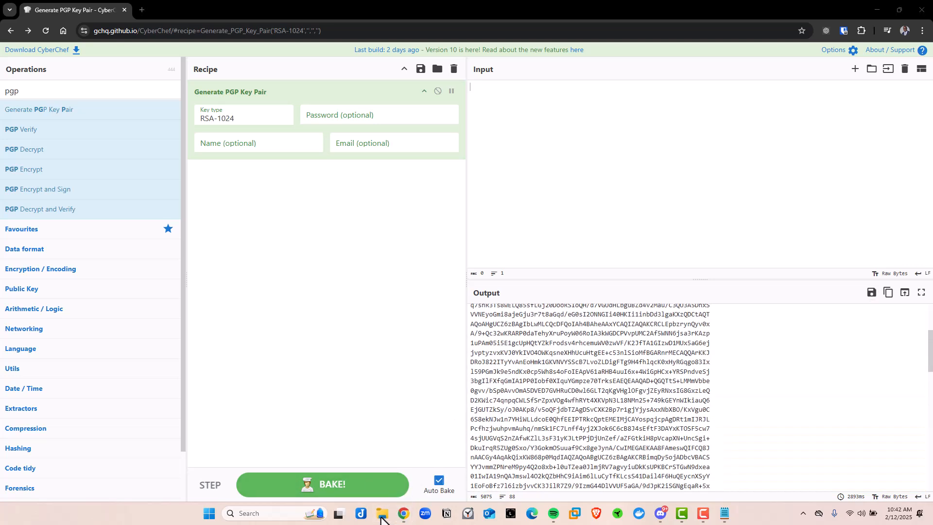
{"action": "left_click_drag", "start_coordinate": [924, 348], "coordinate": [471, 1]}
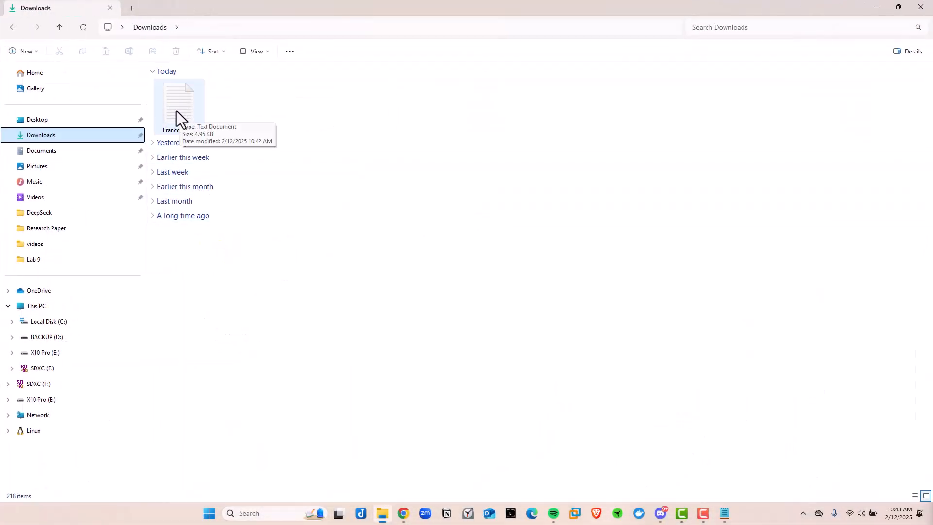
{"action": "left_click", "coordinate": [183, 98]}
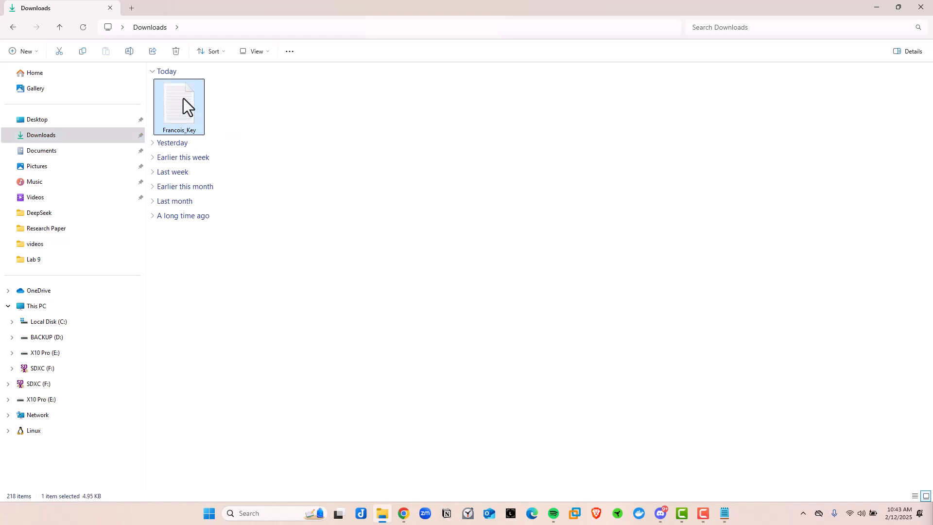
{"action": "double_click", "coordinate": [182, 99]}
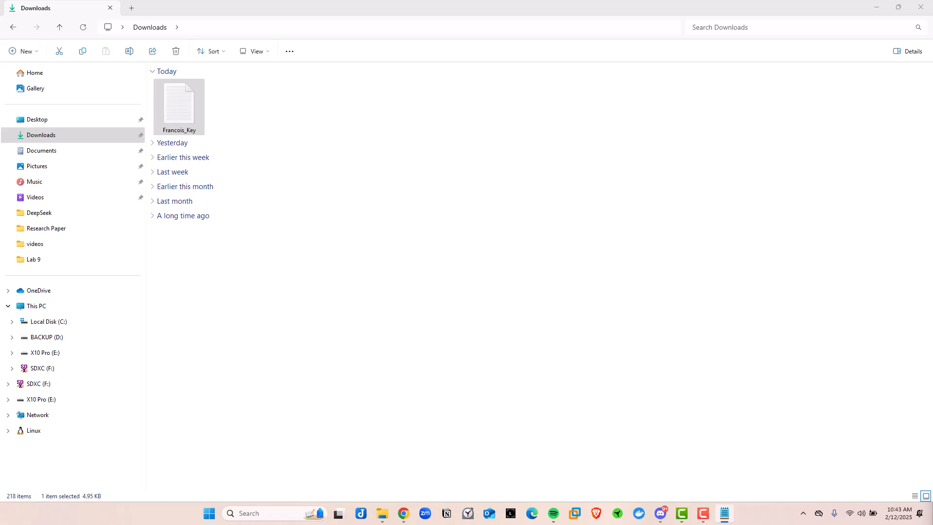
{"action": "left_click_drag", "start_coordinate": [544, 12], "coordinate": [574, 30]}
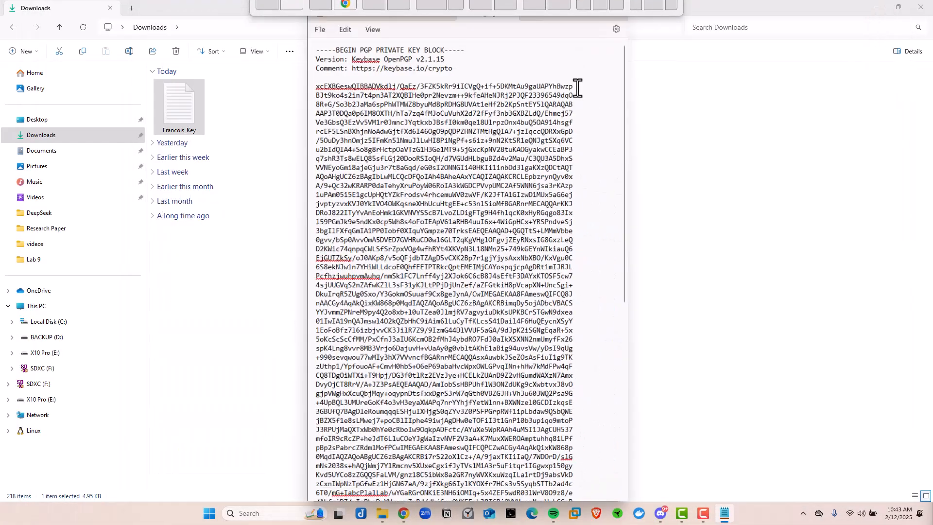
{"action": "left_click", "coordinate": [587, 7]}
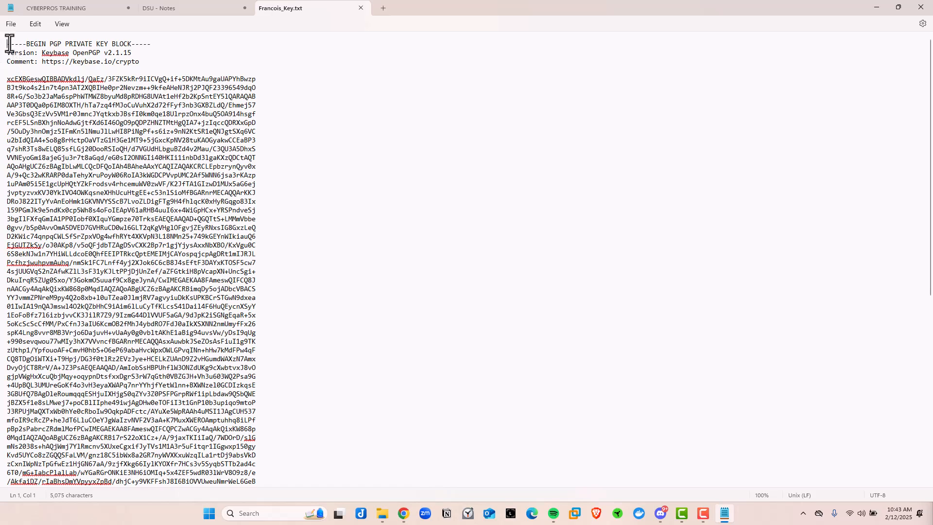
Step: Highlight the opening part of each key block in the text file, and the private key block from its BEGIN line
{"action": "left_click_drag", "start_coordinate": [10, 44], "coordinate": [178, 106]}
{"action": "scroll", "coordinate": [141, 131], "scroll_direction": "down", "scroll_amount": 12}
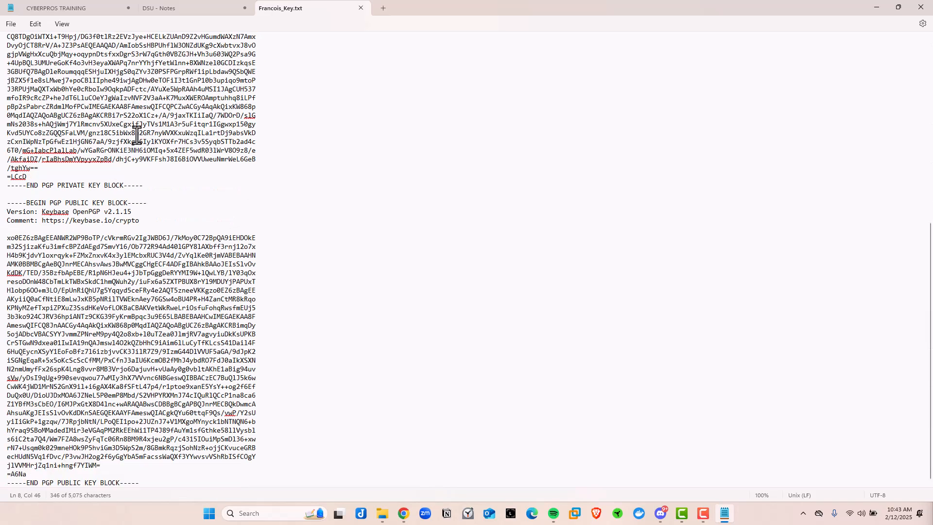
{"action": "left_click_drag", "start_coordinate": [6, 203], "coordinate": [226, 358]}
{"action": "scroll", "coordinate": [224, 340], "scroll_direction": "up", "scroll_amount": 12}
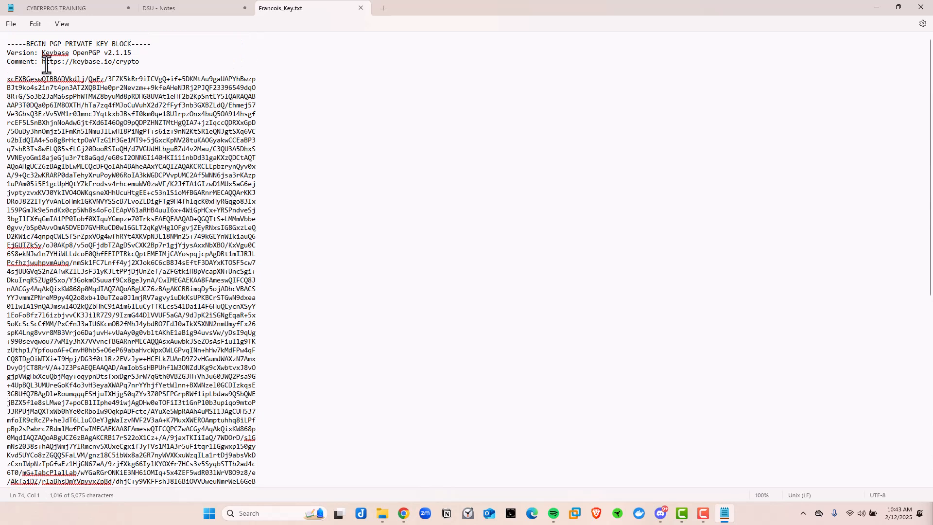
{"action": "left_click_drag", "start_coordinate": [7, 44], "coordinate": [143, 170]}
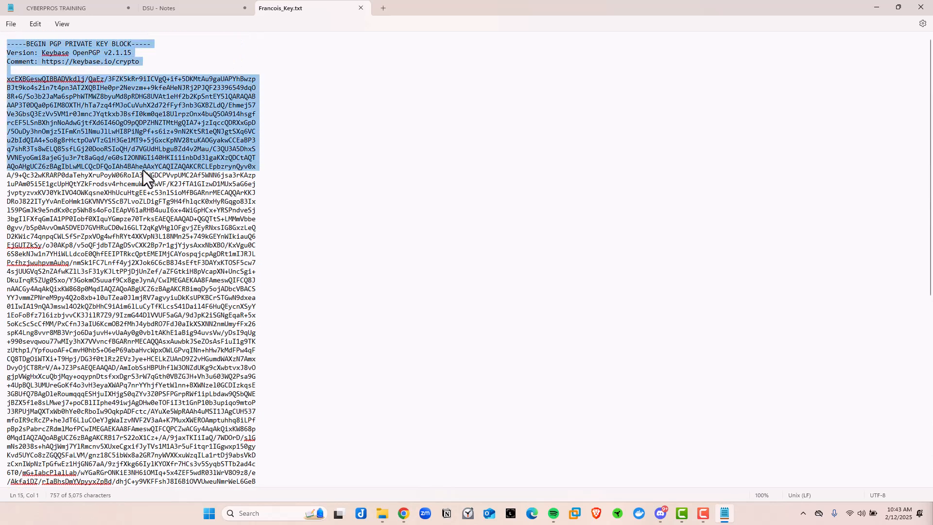
{"action": "scroll", "coordinate": [143, 171], "scroll_direction": "down", "scroll_amount": 5}
{"action": "left_click_drag", "start_coordinate": [168, 199], "coordinate": [256, 290]}
{"action": "scroll", "coordinate": [169, 288], "scroll_direction": "down", "scroll_amount": 3}
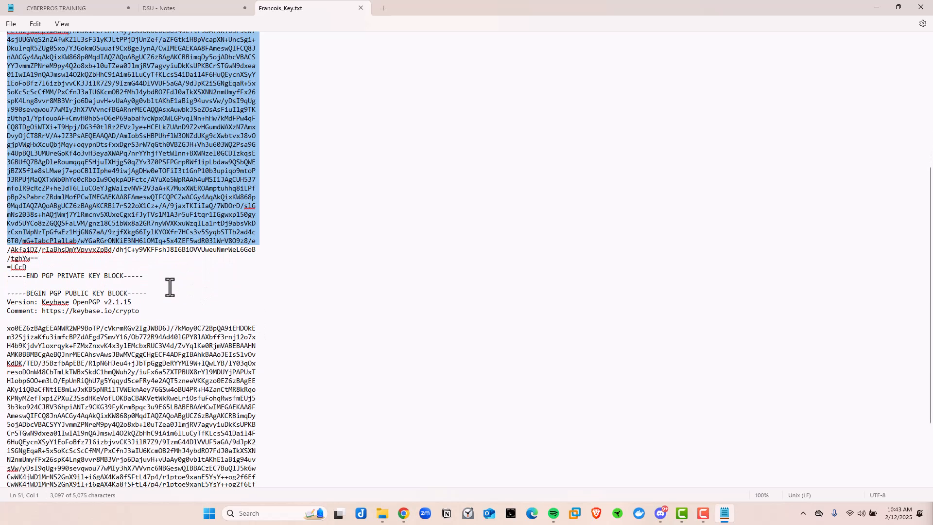
Step: Select the entire public key block in the text file, and minimize Notepad and File Explorer to return to CyberChef
{"action": "left_click", "coordinate": [5, 267]}
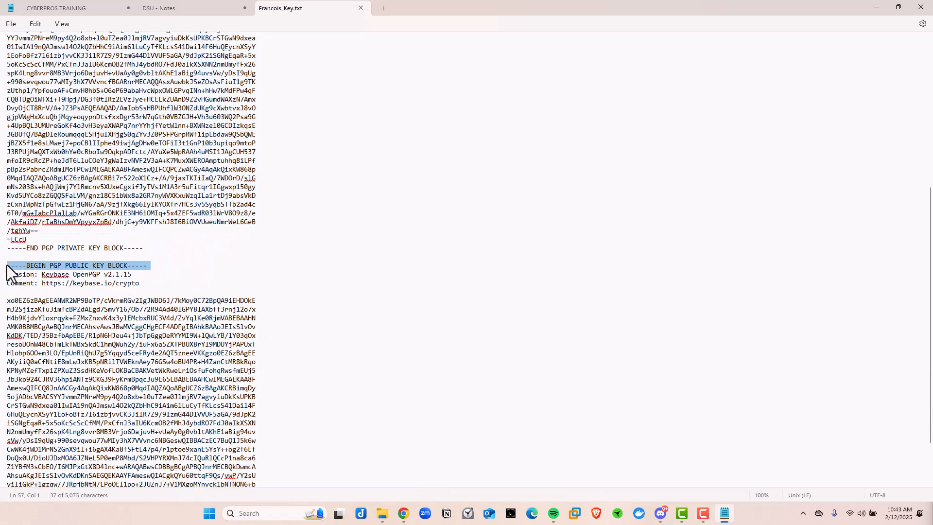
{"action": "left_click", "coordinate": [7, 265]}
{"action": "left_click_drag", "start_coordinate": [6, 266], "coordinate": [188, 483]}
{"action": "scroll", "coordinate": [153, 340], "scroll_direction": "down", "scroll_amount": 2}
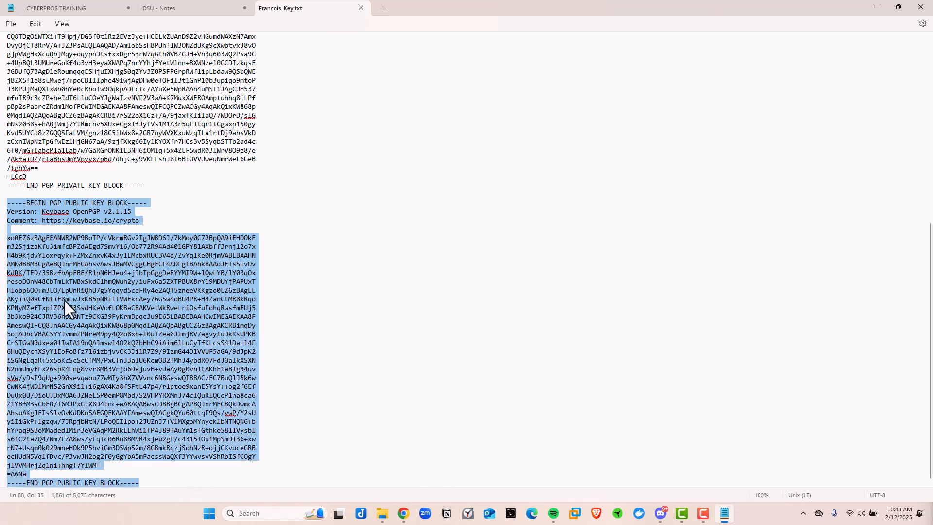
{"action": "left_click", "coordinate": [899, 8]}
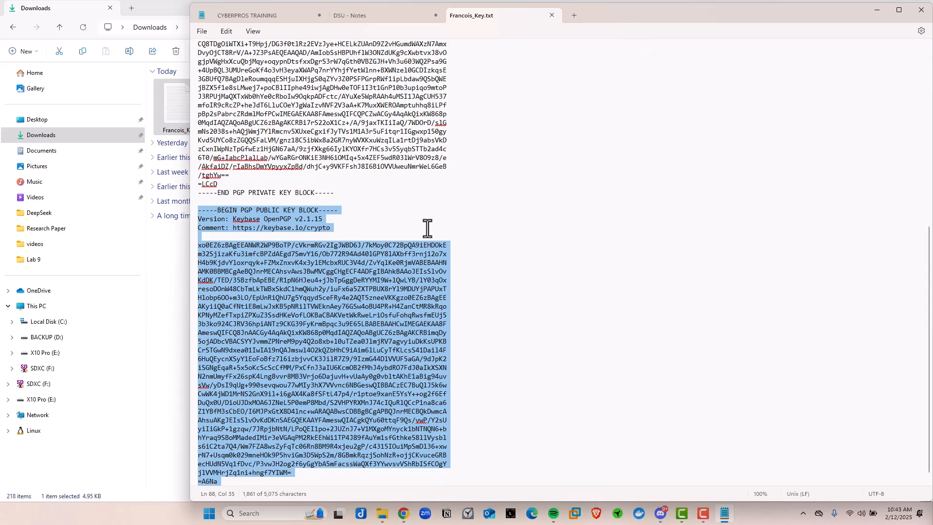
{"action": "left_click", "coordinate": [875, 9]}
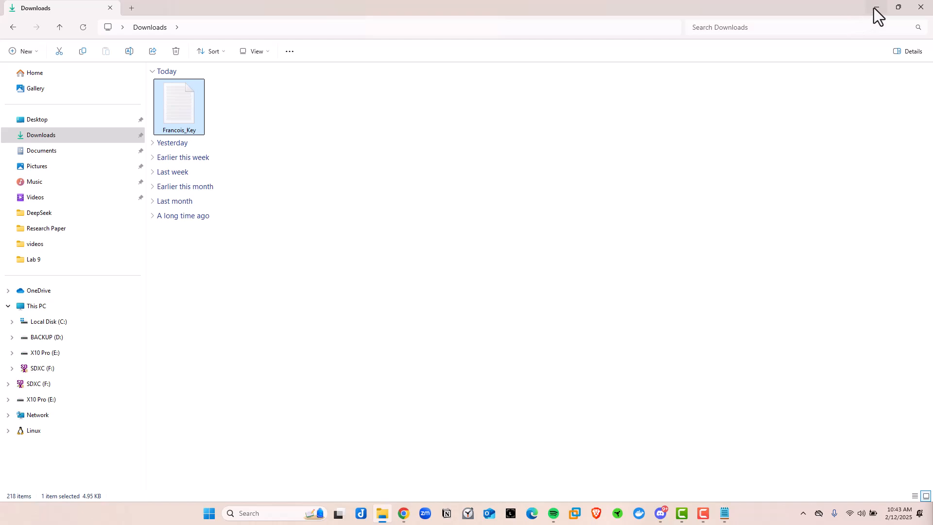
{"action": "left_click", "coordinate": [875, 9]}
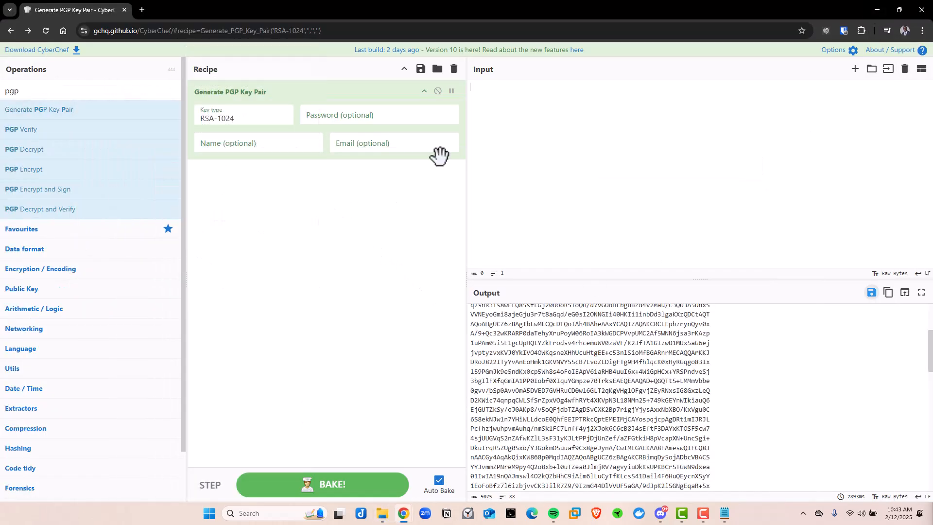
Step: Clear the recipe and generate a second PGP key pair with key type RSA-1024
{"action": "left_click", "coordinate": [454, 69]}
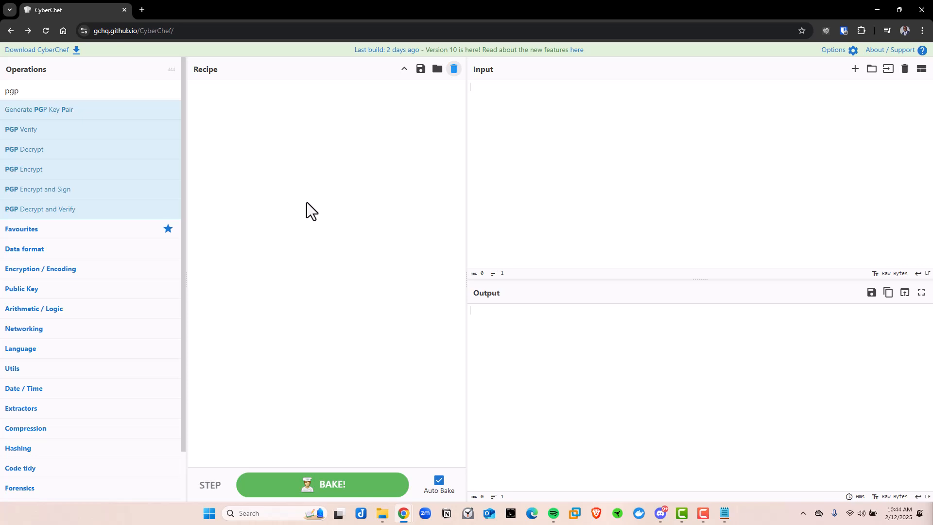
{"action": "mouse_move", "coordinate": [51, 109]}
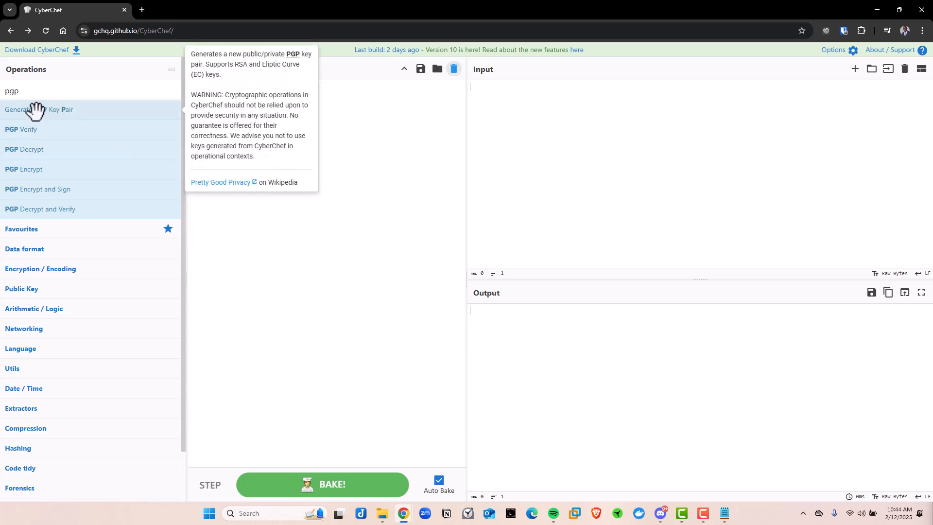
{"action": "left_click_drag", "start_coordinate": [36, 110], "coordinate": [291, 147]}
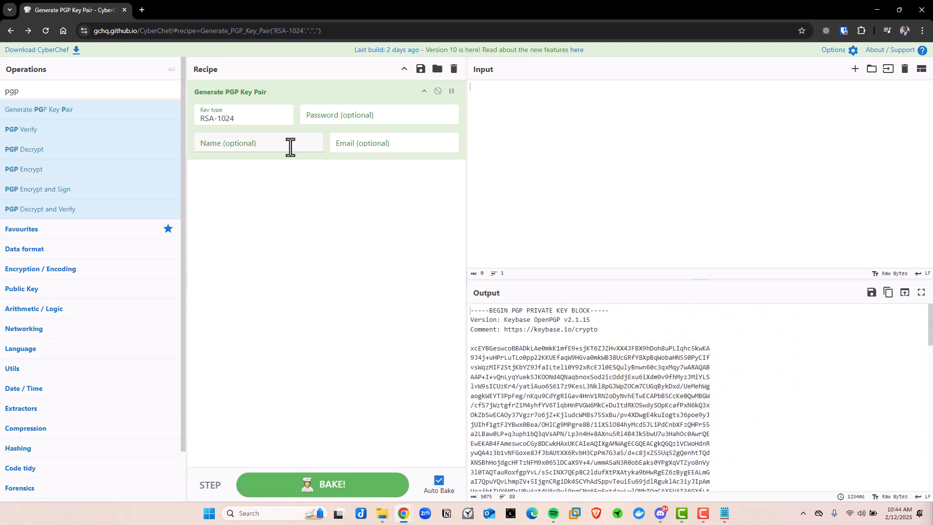
{"action": "scroll", "coordinate": [562, 369], "scroll_direction": "down", "scroll_amount": 7}
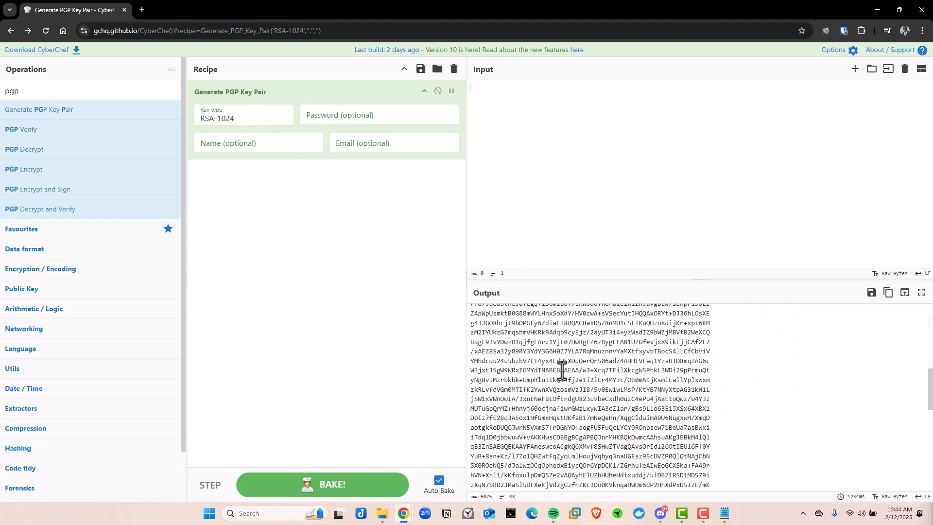
{"action": "scroll", "coordinate": [562, 372], "scroll_direction": "up", "scroll_amount": 8}
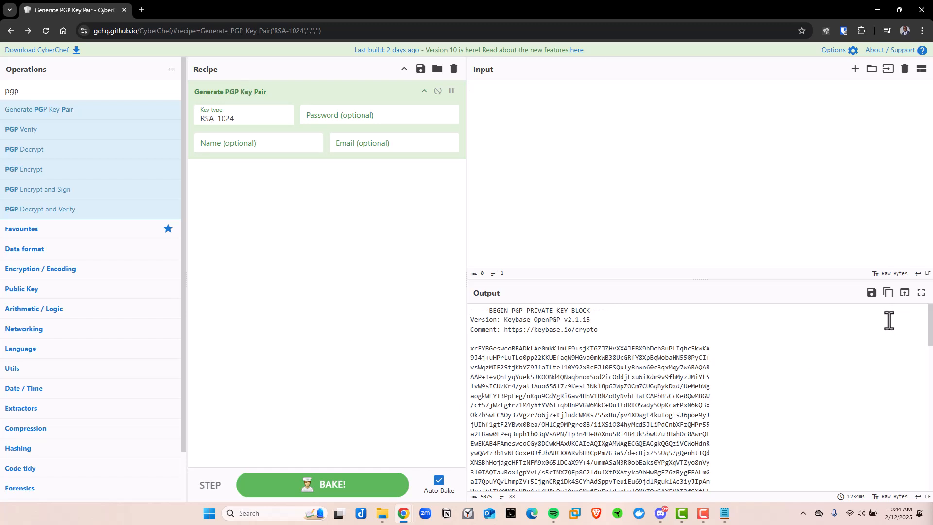
Step: Save the second key pair output as User1.txt in the Downloads folder
{"action": "left_click", "coordinate": [871, 292]}
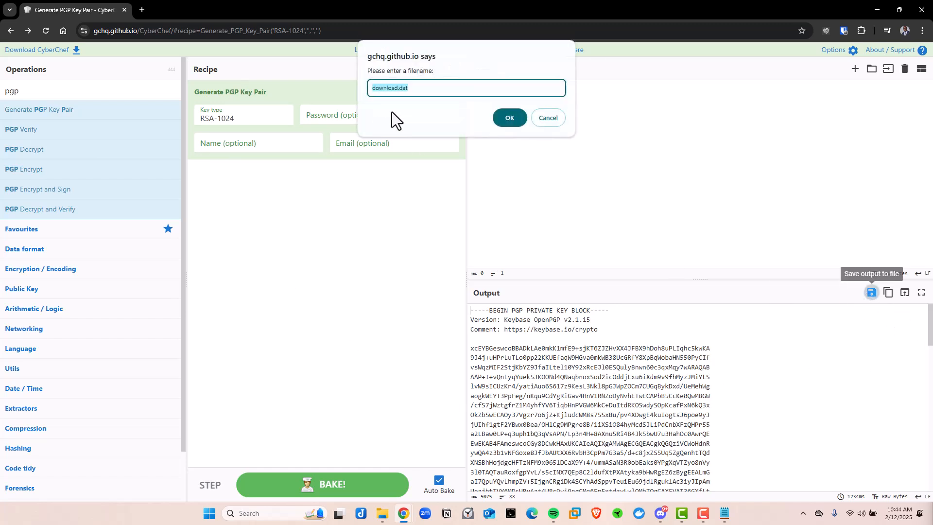
{"action": "key", "text": "BackSpace"}
{"action": "type", "text": "User1.txt"}
{"action": "left_click", "coordinate": [506, 123]}
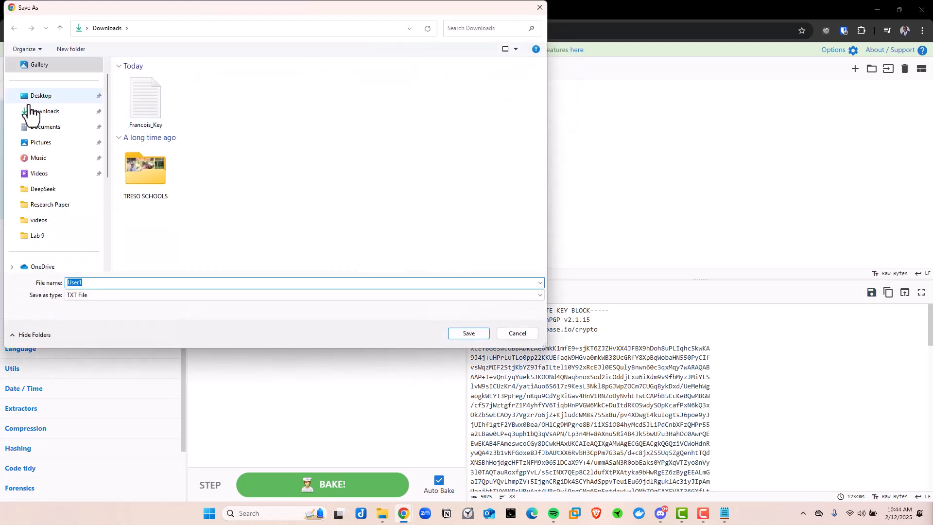
{"action": "left_click", "coordinate": [36, 112]}
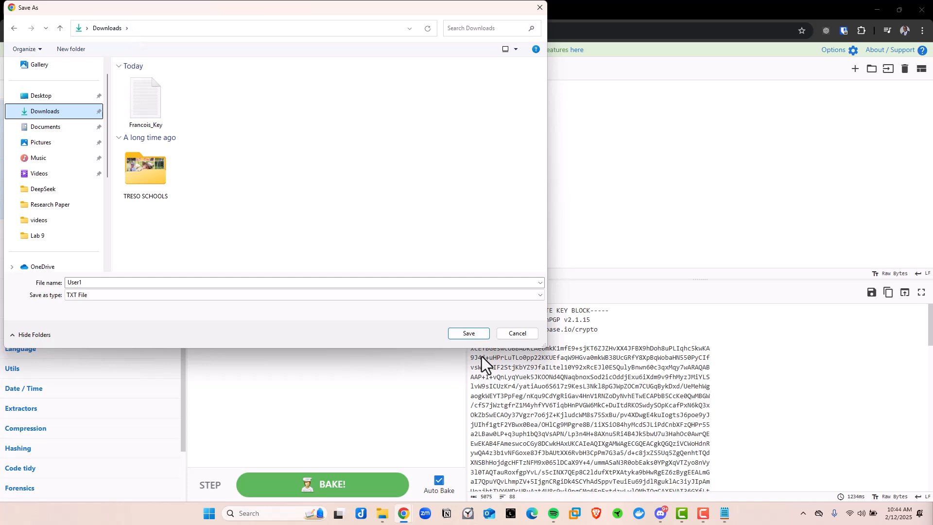
{"action": "left_click", "coordinate": [468, 334]}
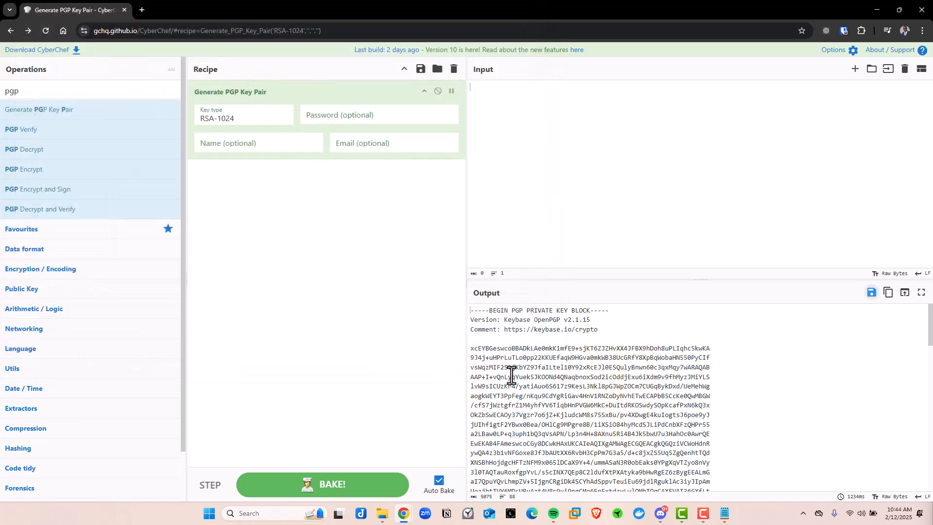
Step: Clear the recipe and add the PGP Encrypt operation
{"action": "left_click", "coordinate": [454, 71]}
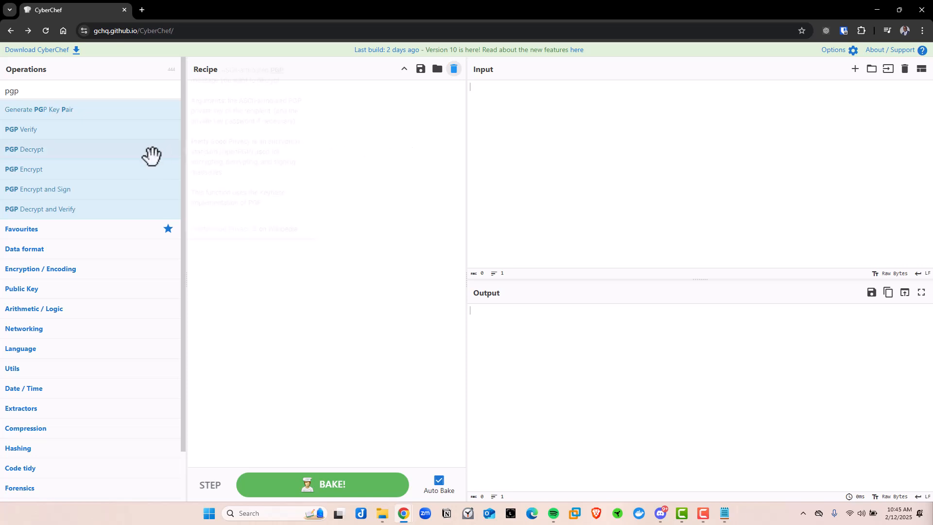
{"action": "mouse_move", "coordinate": [34, 171]}
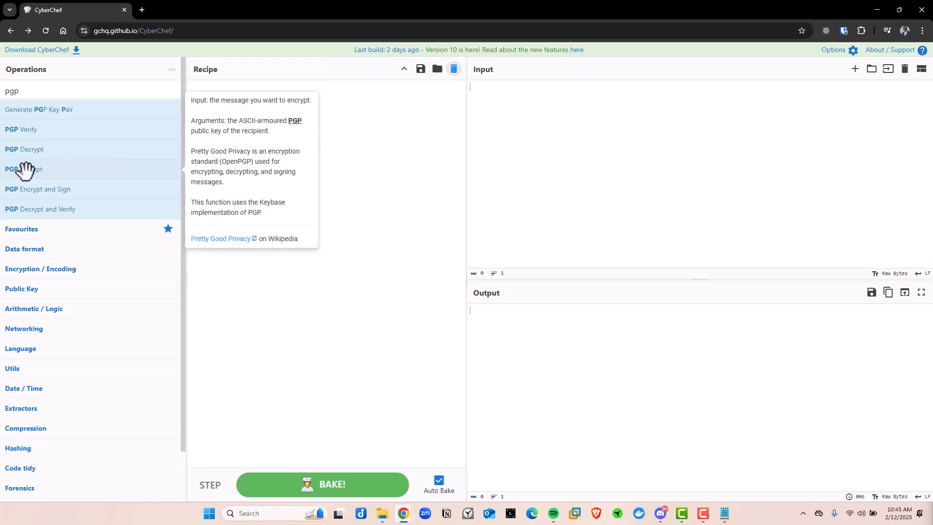
{"action": "left_click_drag", "start_coordinate": [24, 170], "coordinate": [305, 199]}
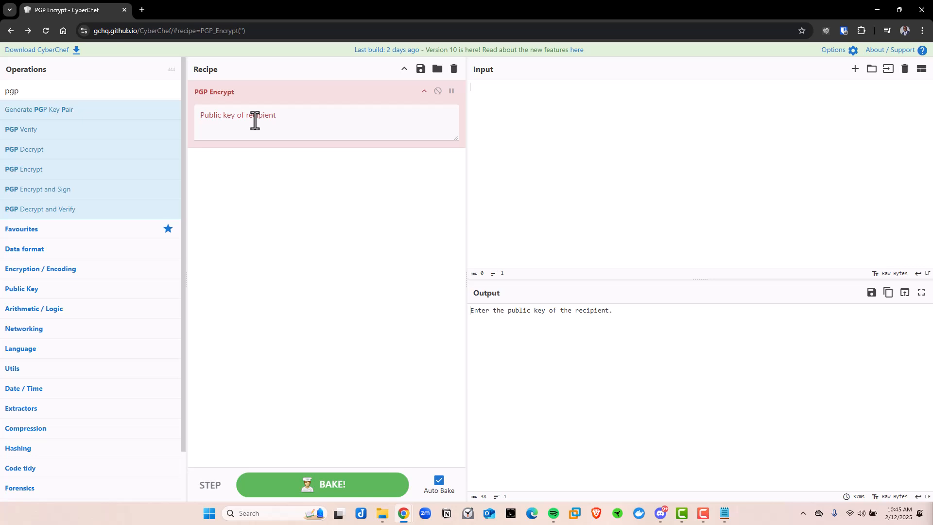
Step: Open User1.txt from the Downloads folder and copy its entire PGP public key block
{"action": "left_click", "coordinate": [384, 516]}
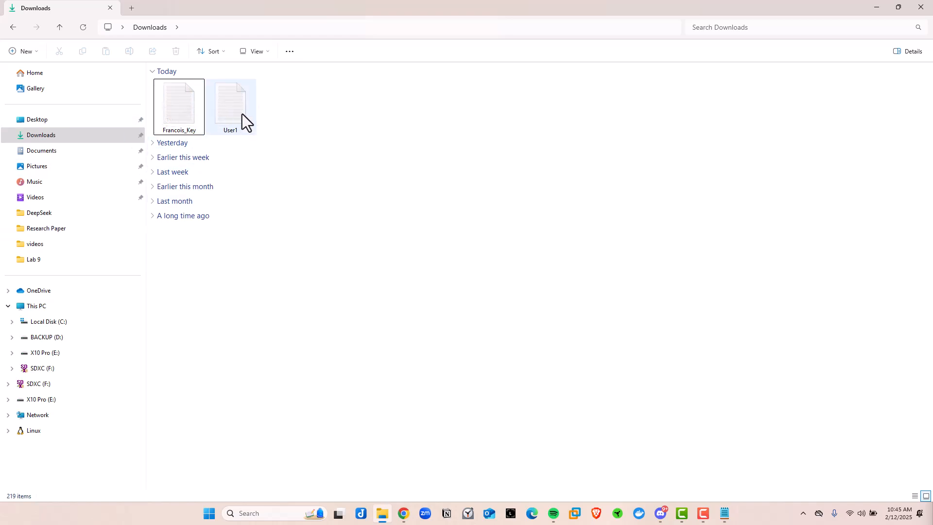
{"action": "left_click", "coordinate": [229, 103]}
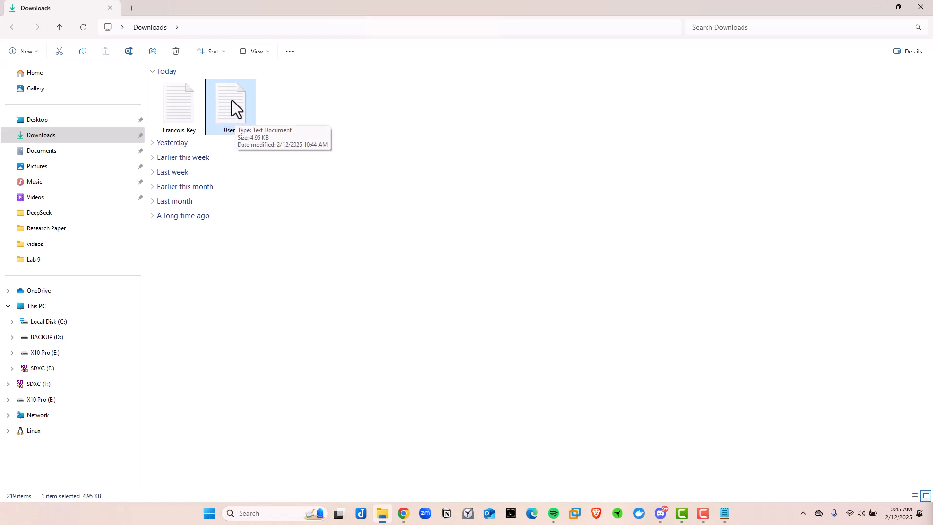
{"action": "double_click", "coordinate": [232, 100]}
{"action": "scroll", "coordinate": [274, 235], "scroll_direction": "down", "scroll_amount": 3}
{"action": "scroll", "coordinate": [274, 235], "scroll_direction": "down", "scroll_amount": 10}
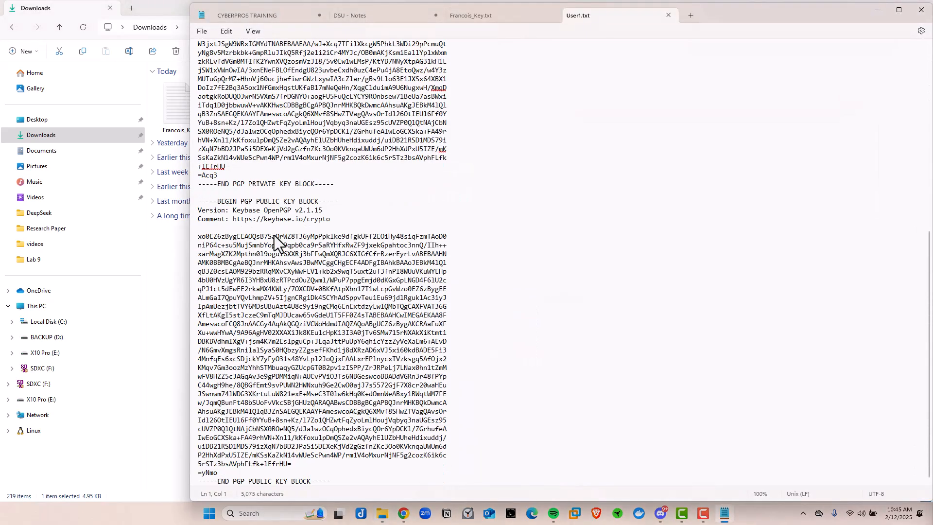
{"action": "left_click", "coordinate": [198, 202]}
{"action": "left_click_drag", "start_coordinate": [201, 202], "coordinate": [353, 485]}
{"action": "right_click", "coordinate": [317, 314]}
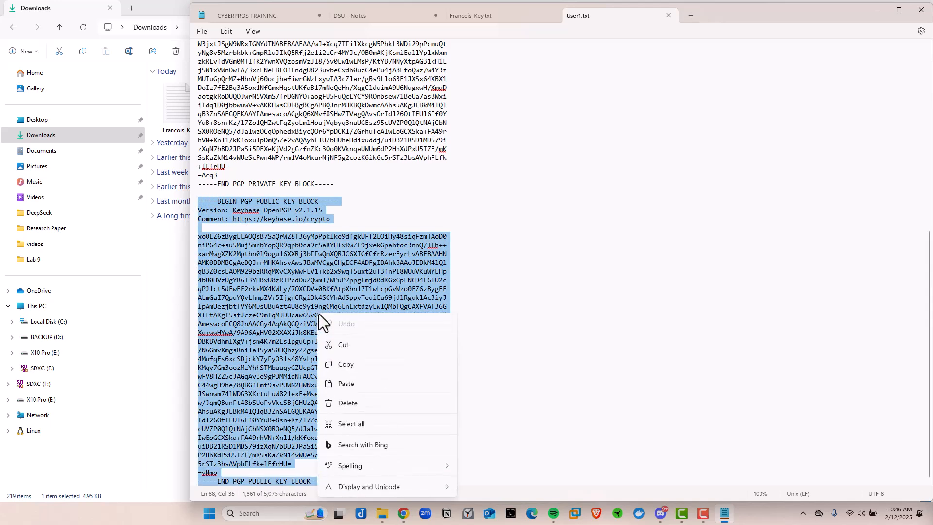
{"action": "left_click", "coordinate": [352, 363]}
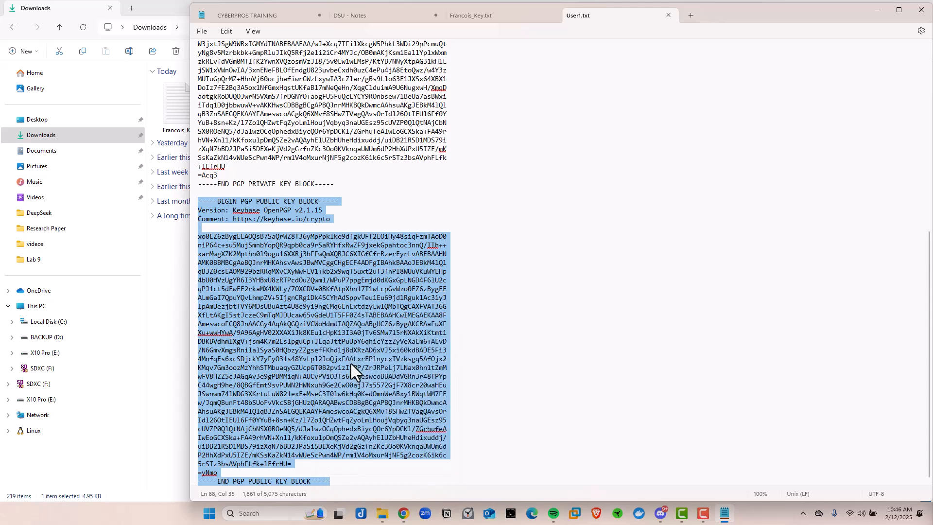
Step: Return to CyberChef and paste the copied public key block as the recipient's public key in PGP Encrypt
{"action": "left_click", "coordinate": [877, 10]}
{"action": "mouse_move", "coordinate": [404, 514]}
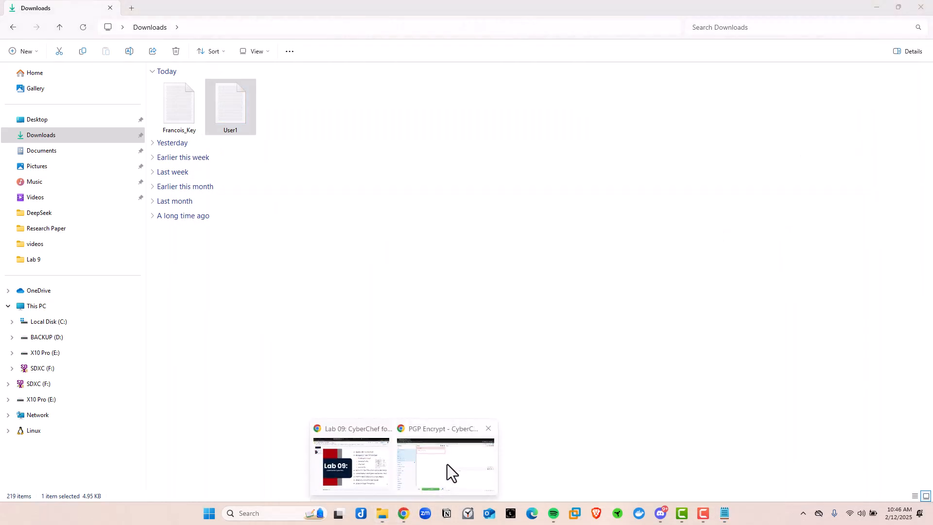
{"action": "left_click", "coordinate": [440, 454]}
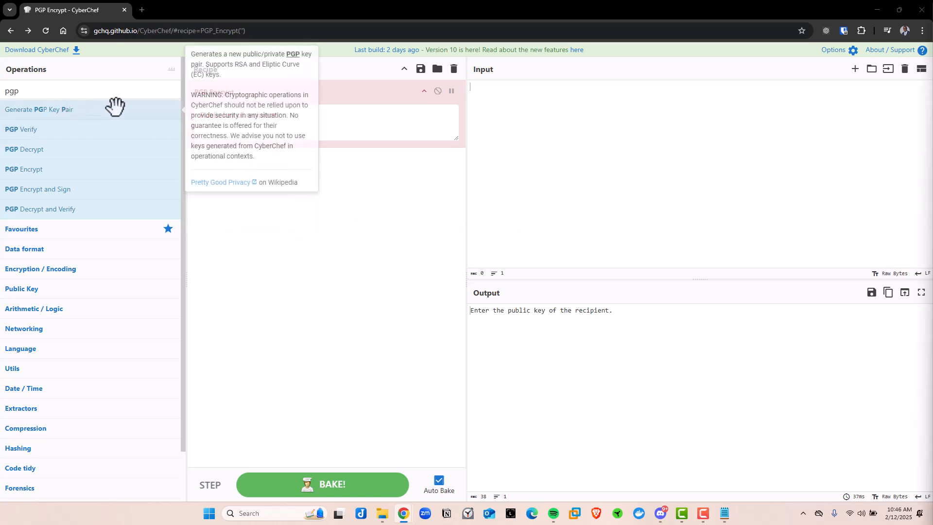
{"action": "left_click", "coordinate": [358, 121]}
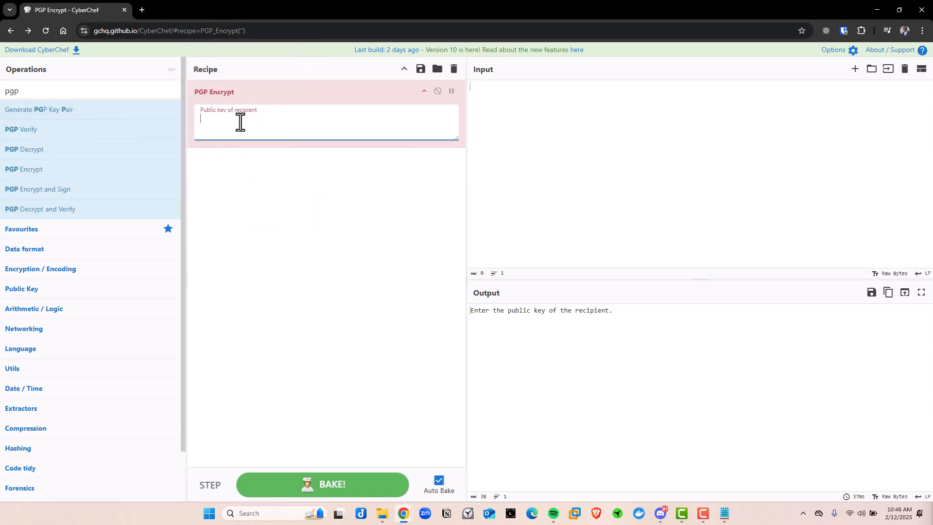
{"action": "key", "text": "ctrl+v"}
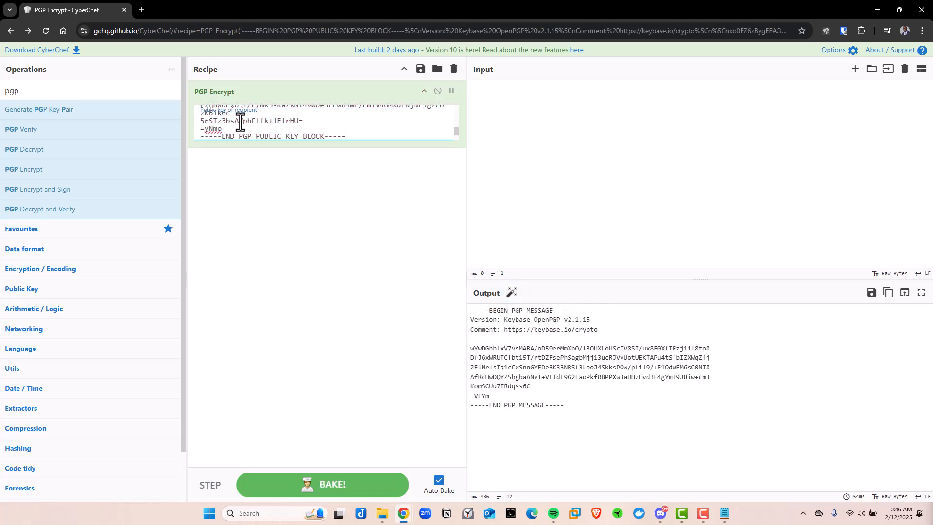
{"action": "right_click", "coordinate": [363, 128]}
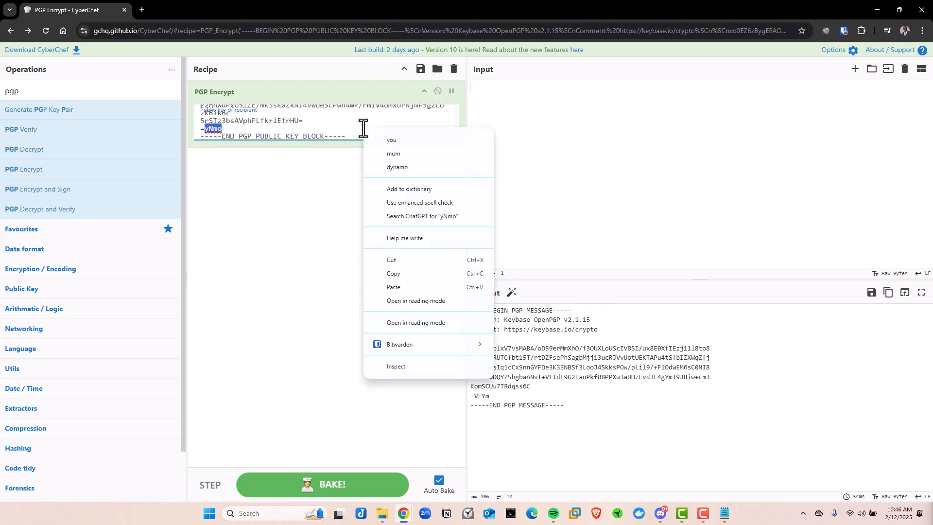
{"action": "left_click", "coordinate": [283, 211]}
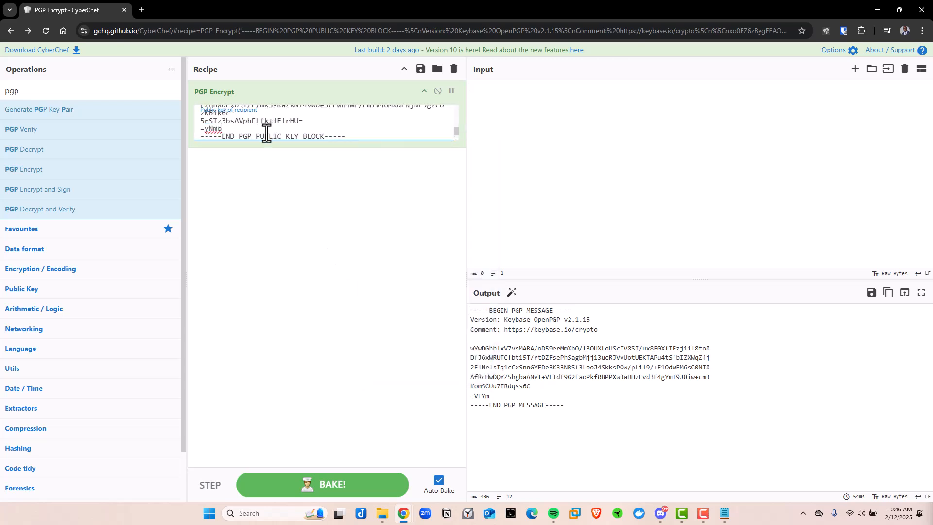
Step: Enter the input message "Hello Mr. Student Thank you so much for watching this video!" for encryption
{"action": "left_click", "coordinate": [512, 101]}
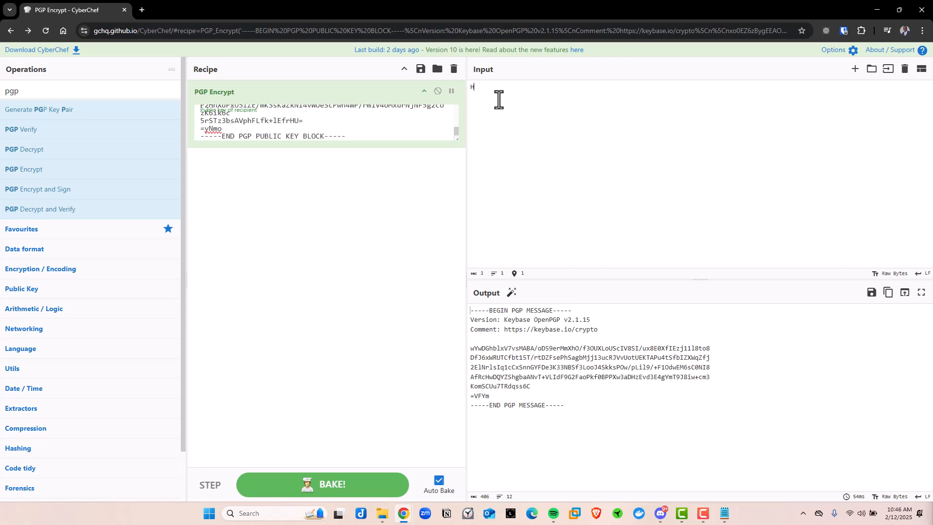
{"action": "type", "text": "ello M"}
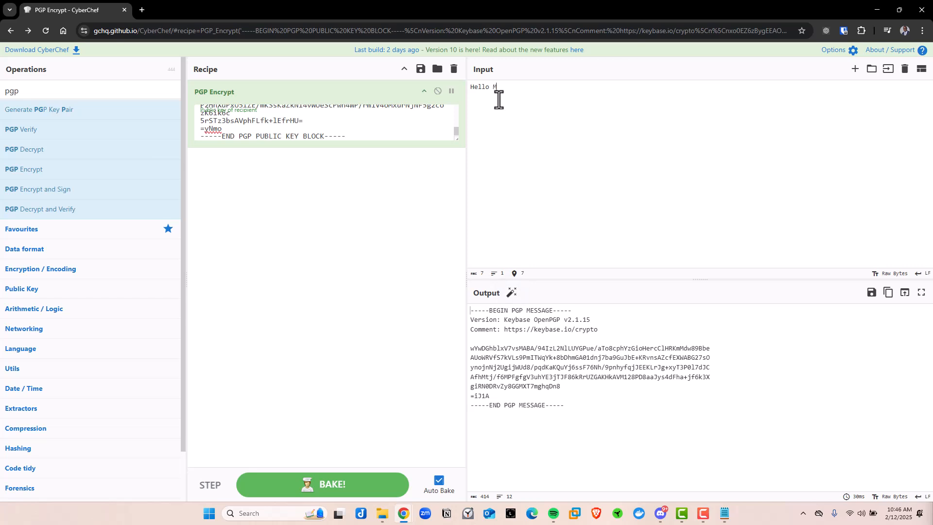
{"action": "type", "text": "r. Student "}
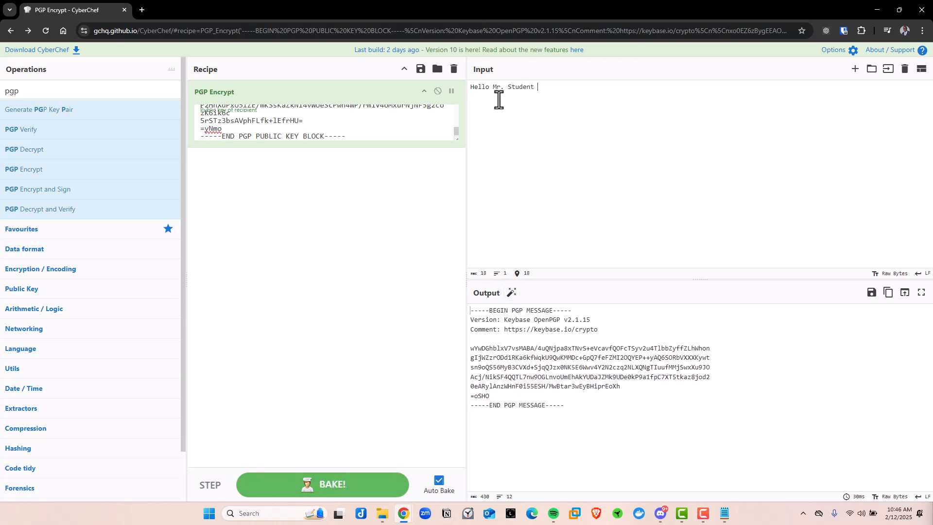
{"action": "type", "text": "Thank you "}
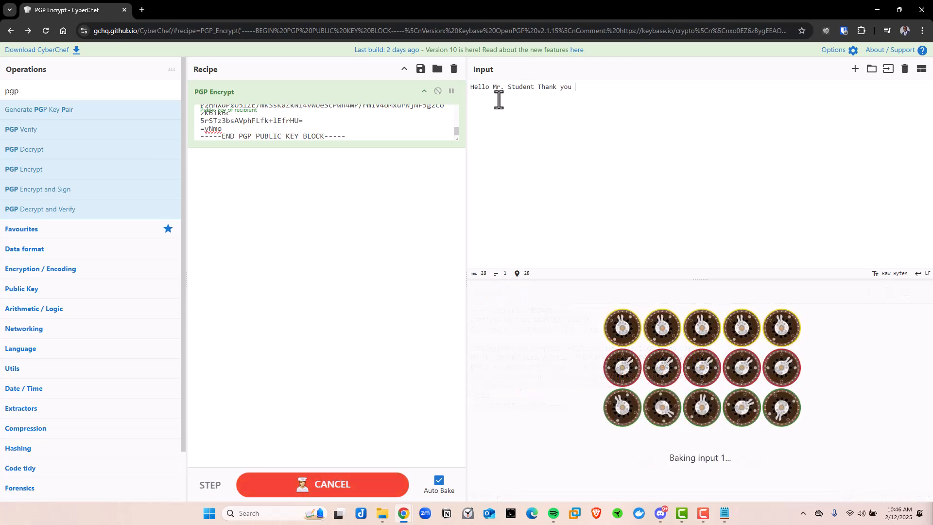
{"action": "type", "text": "so mu"}
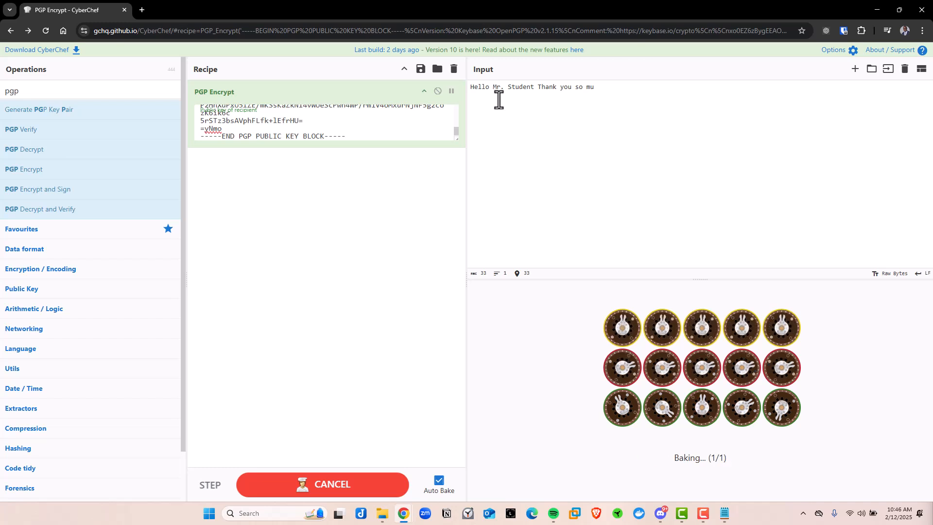
{"action": "type", "text": "ch for wa"}
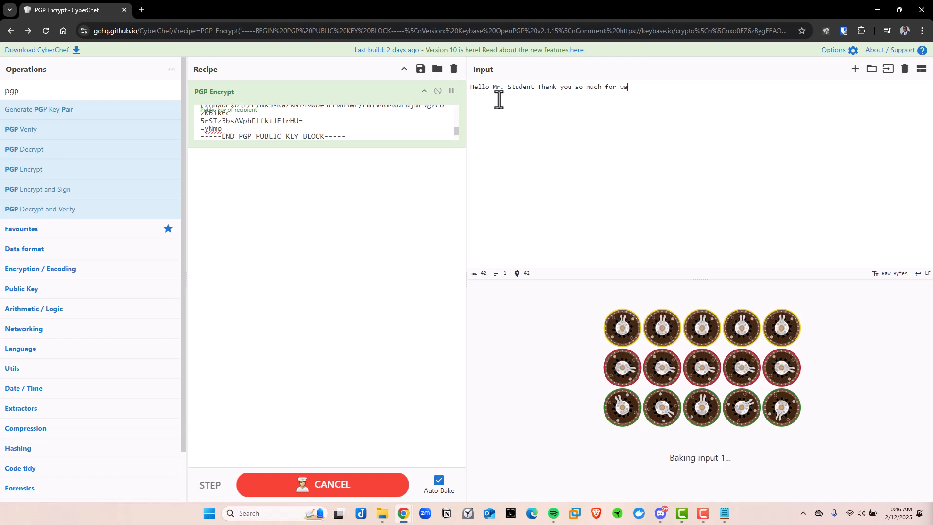
{"action": "type", "text": "tching this"}
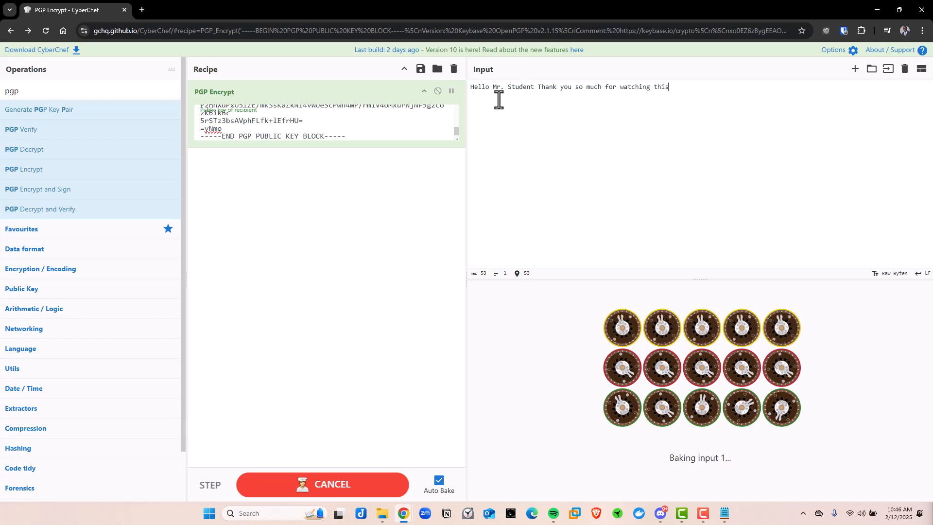
{"action": "type", "text": " video!"}
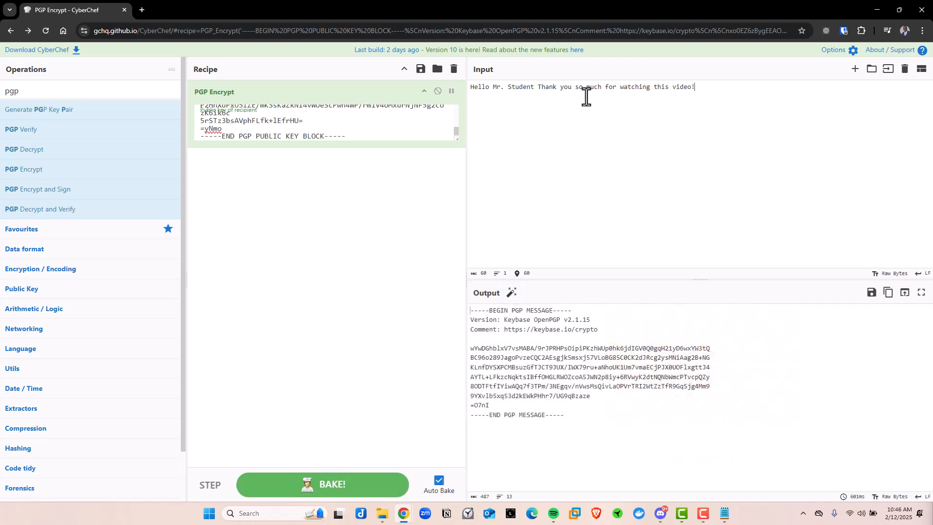
Step: Append the test characters "fgf" to the input message and delete them again
{"action": "type", "text": "f"}
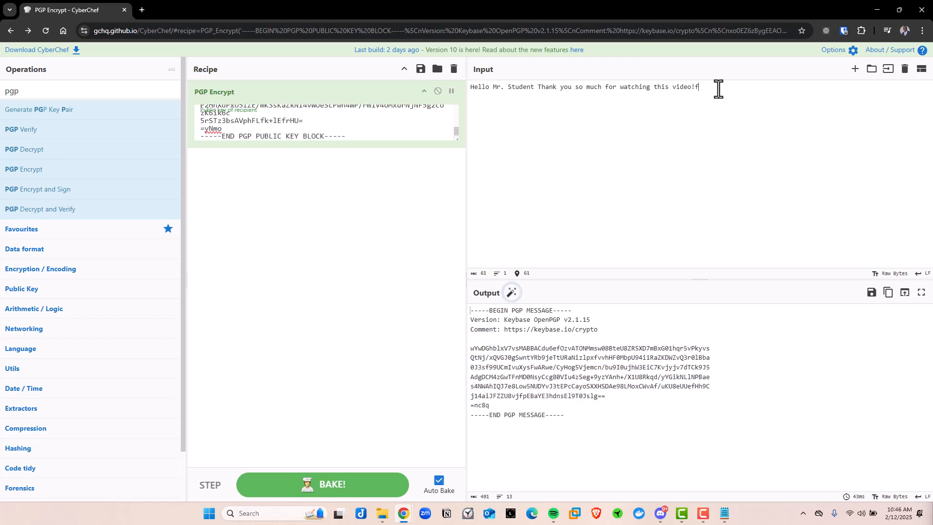
{"action": "type", "text": "gf"}
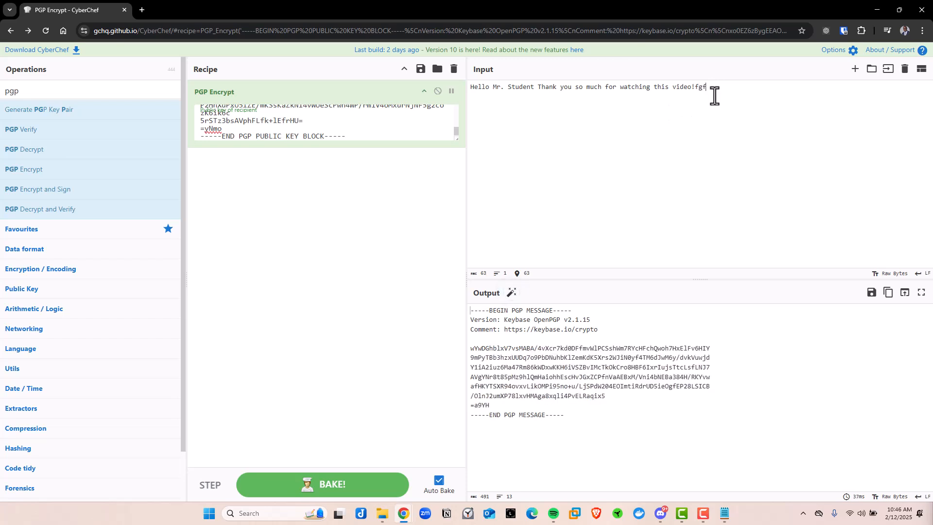
{"action": "left_click_drag", "start_coordinate": [716, 92], "coordinate": [473, 87]}
{"action": "key", "text": "BackSpace"}
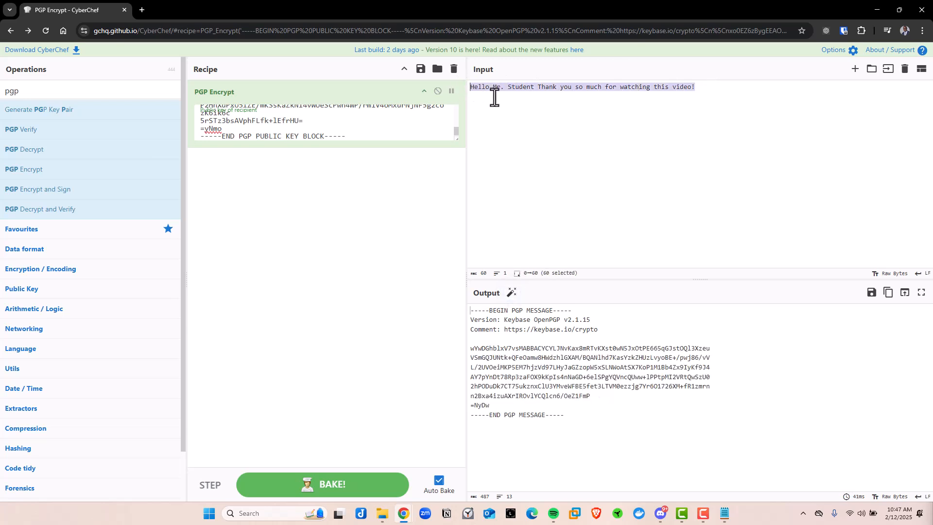
Step: Append "TOP SECRET" to the end of the input message
{"action": "left_click", "coordinate": [731, 94]}
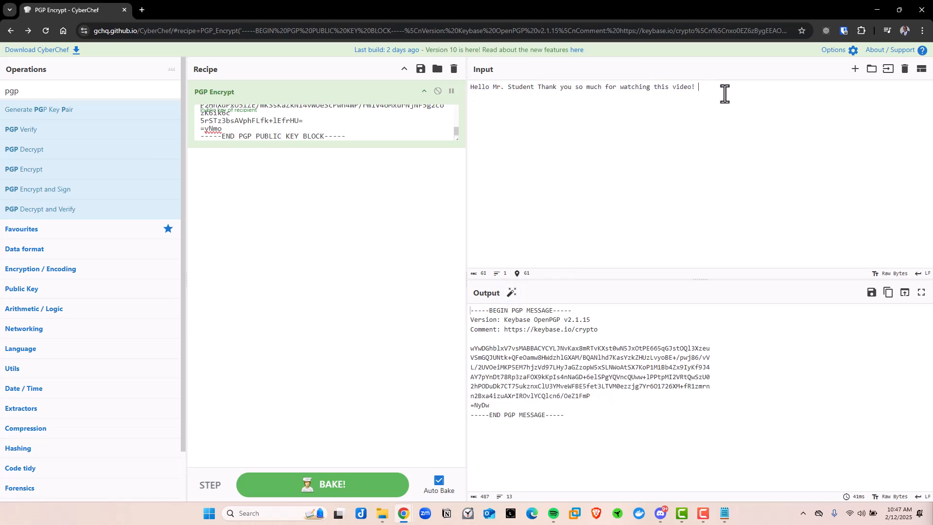
{"action": "type", "text": "TOP S"}
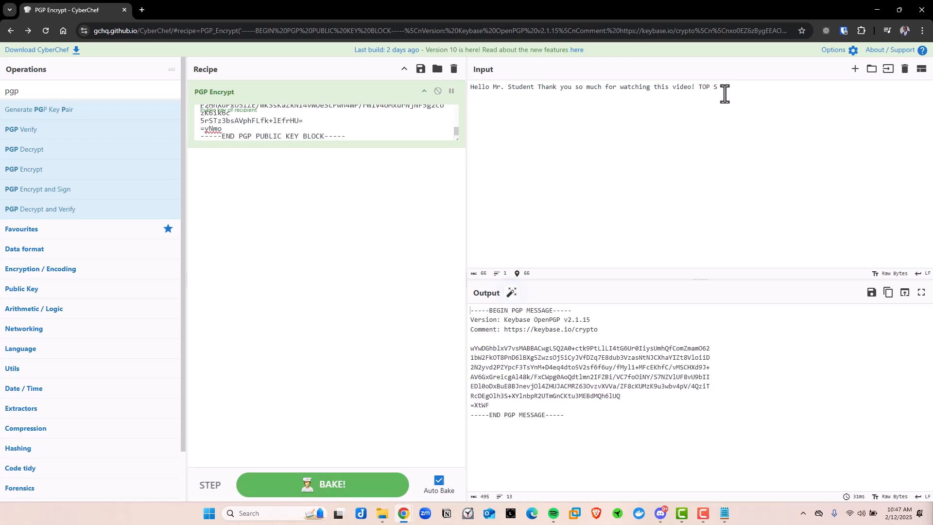
{"action": "type", "text": "ECRET"}
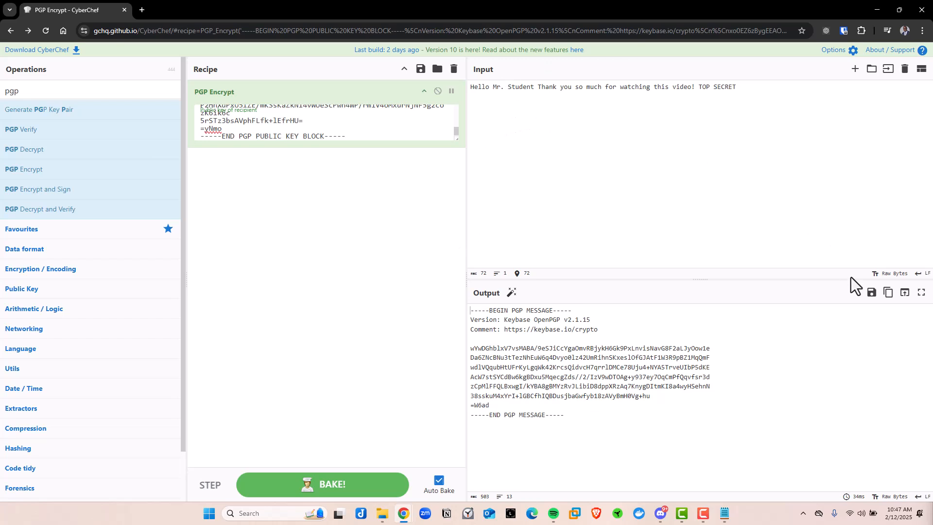
Step: Save the encrypted output as Secret.txt in the Downloads folder
{"action": "left_click", "coordinate": [872, 295]}
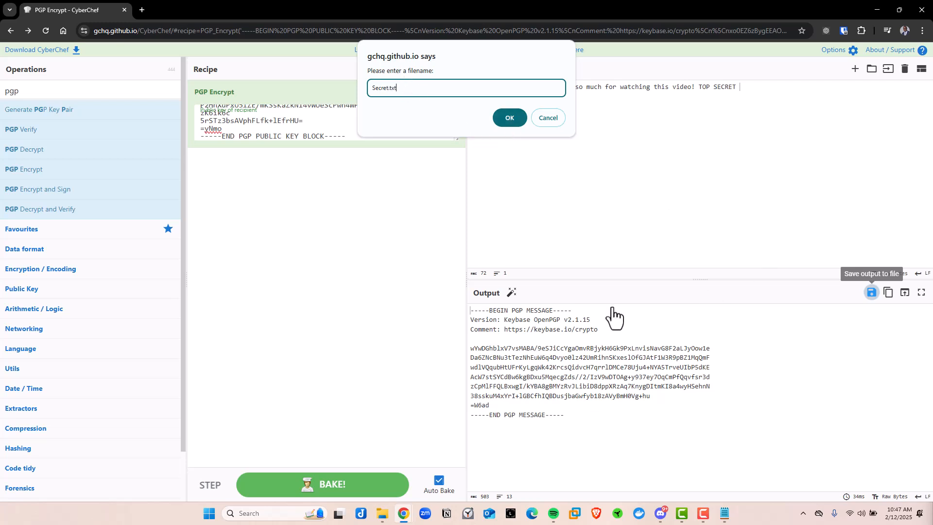
{"action": "left_click", "coordinate": [513, 123]}
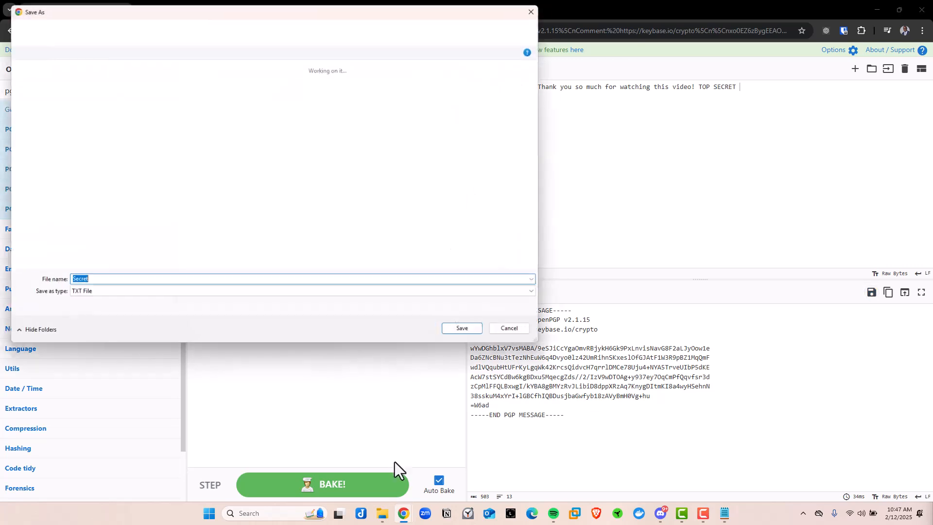
{"action": "left_click", "coordinate": [52, 117]}
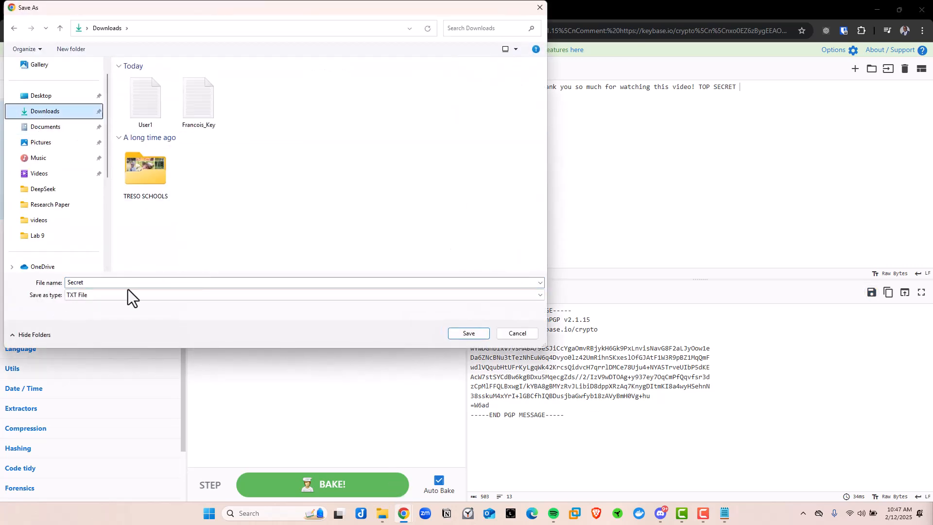
{"action": "left_click", "coordinate": [468, 335]}
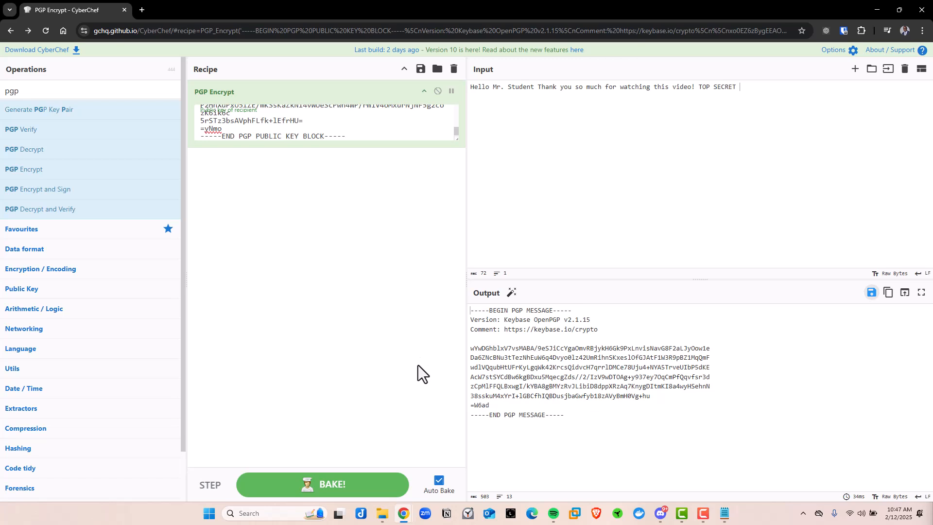
Step: Open Secret.txt from the Downloads folder to examine the encrypted PGP message block, and return to CyberChef
{"action": "left_click", "coordinate": [390, 511]}
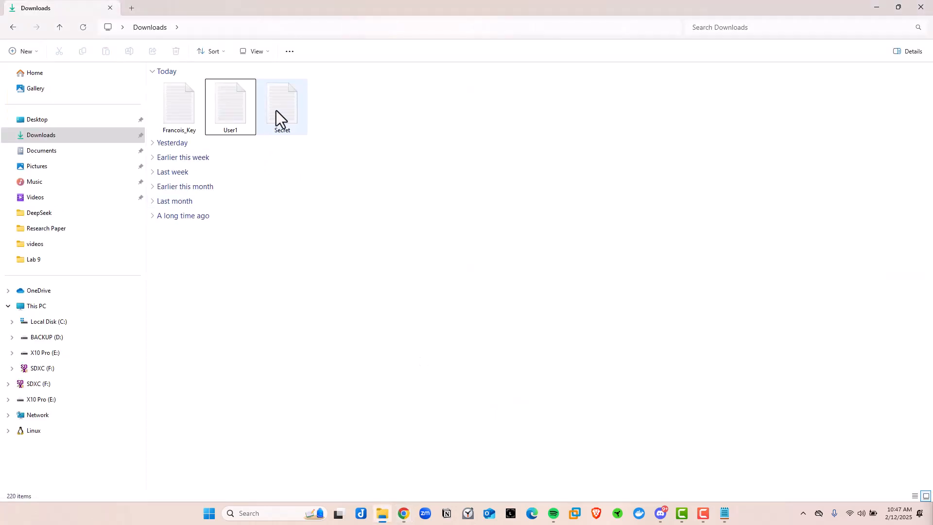
{"action": "double_click", "coordinate": [281, 107]}
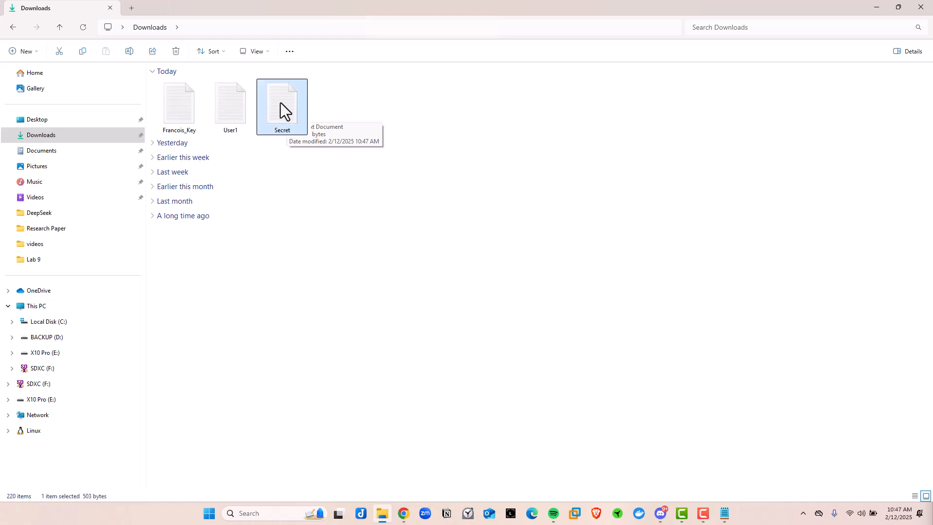
{"action": "left_click_drag", "start_coordinate": [310, 154], "coordinate": [178, 57]}
{"action": "left_click_drag", "start_coordinate": [317, 146], "coordinate": [196, 49]}
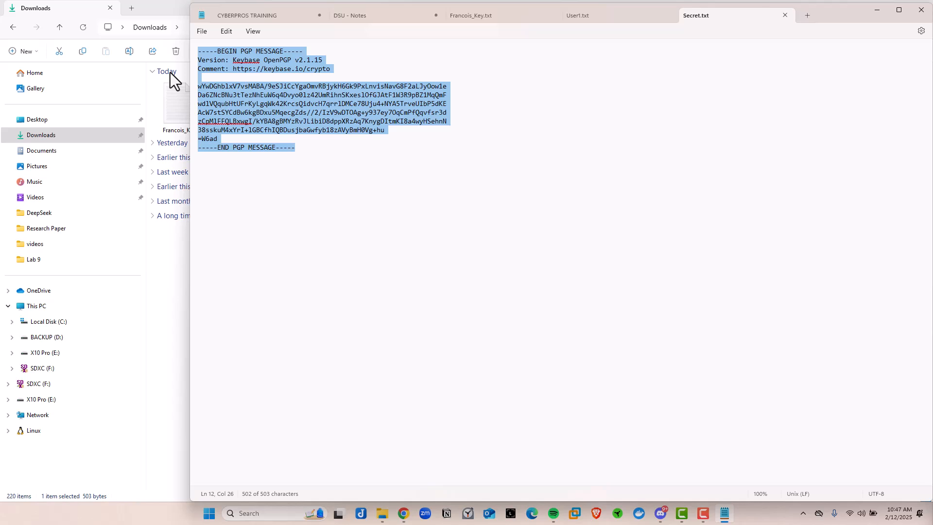
{"action": "left_click", "coordinate": [301, 148]}
{"action": "left_click_drag", "start_coordinate": [839, 16], "coordinate": [754, 196]}
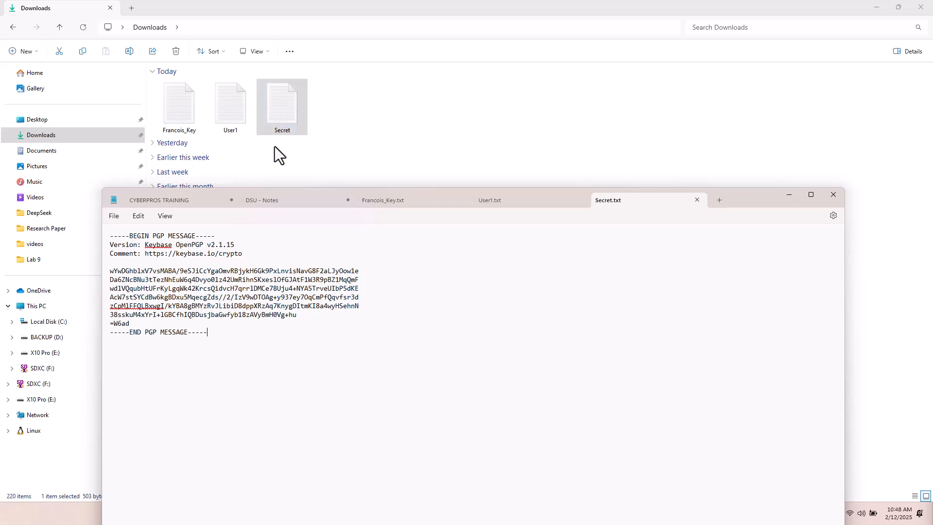
{"action": "left_click_drag", "start_coordinate": [220, 334], "coordinate": [106, 236]}
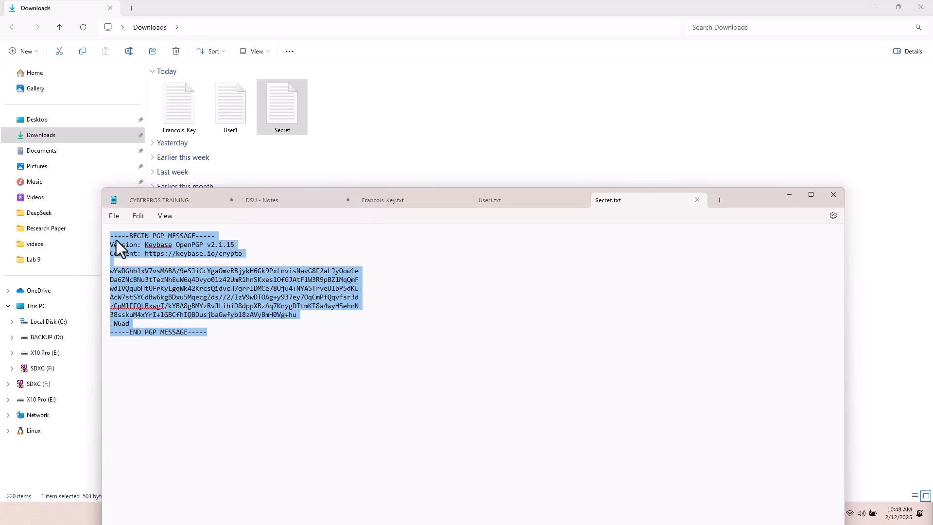
{"action": "left_click", "coordinate": [877, 9]}
{"action": "left_click", "coordinate": [209, 90]}
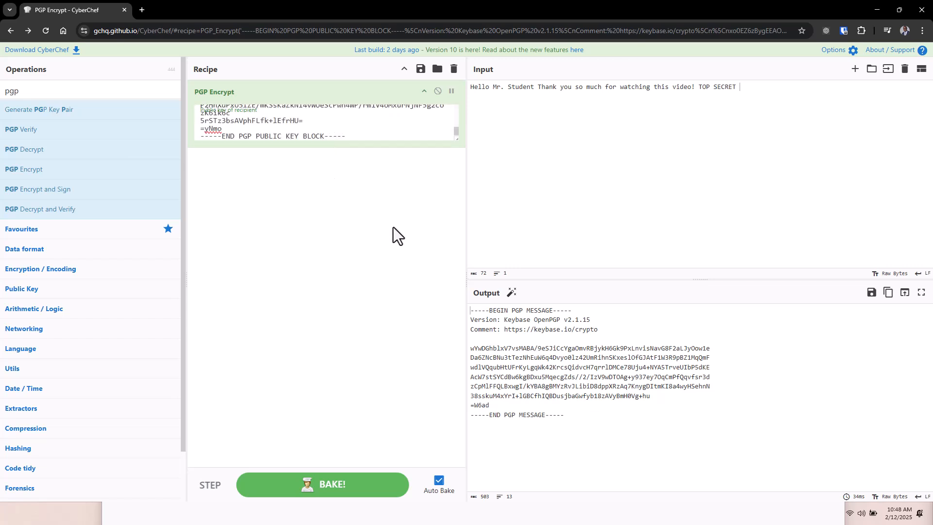
Step: Clear the PGP Encrypt recipe and the input message, and add the PGP Decrypt operation to the recipe
{"action": "left_click", "coordinate": [454, 69]}
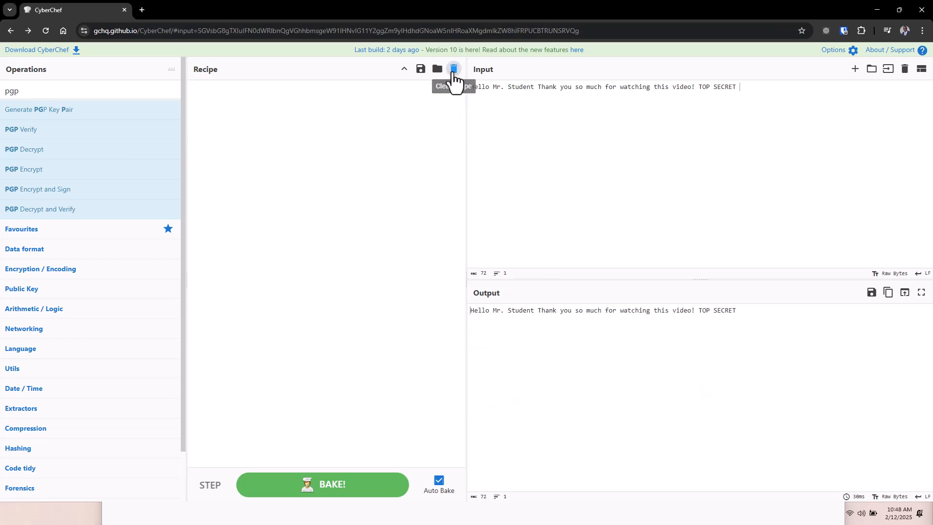
{"action": "key", "text": "ctrl+a"}
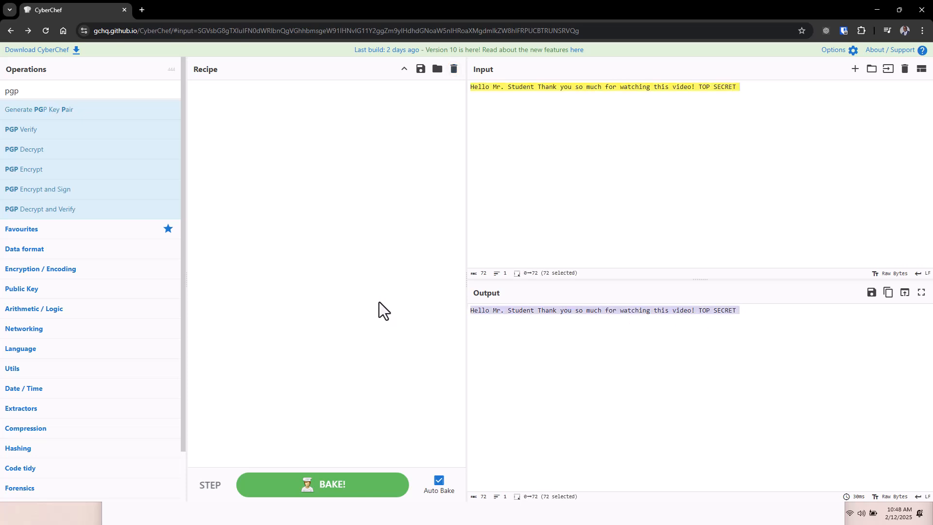
{"action": "left_click", "coordinate": [905, 68]}
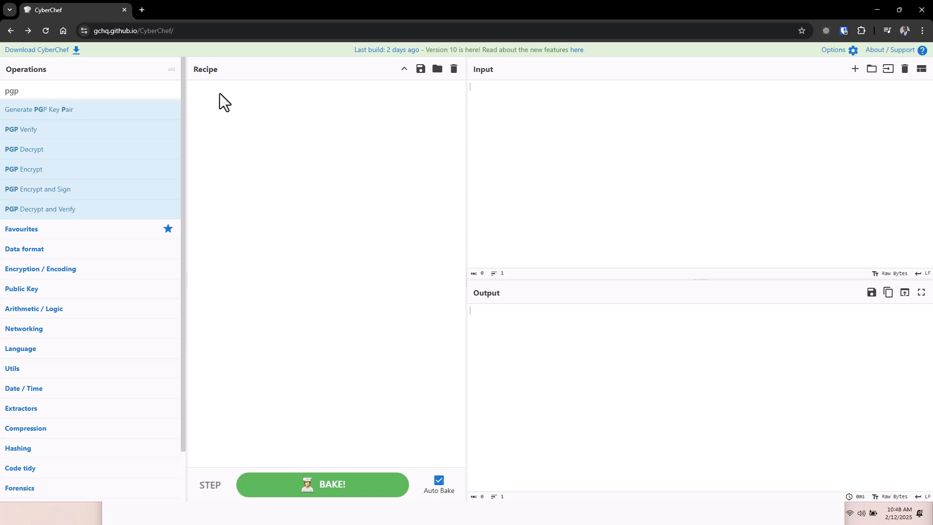
{"action": "mouse_move", "coordinate": [27, 149]}
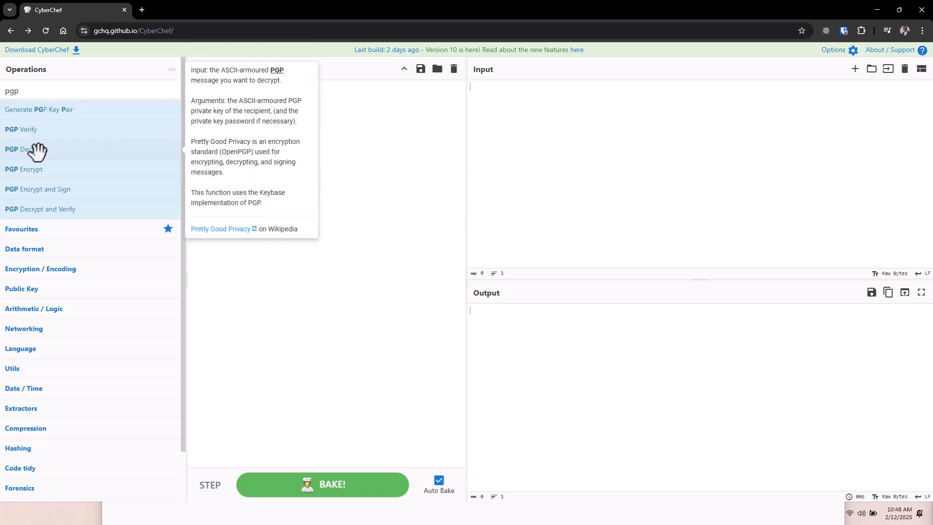
{"action": "left_click_drag", "start_coordinate": [37, 151], "coordinate": [304, 146]}
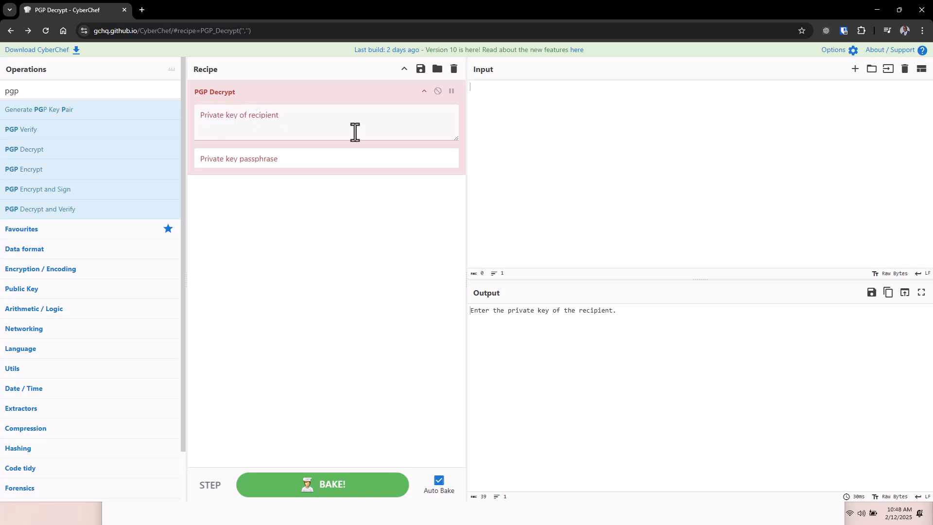
Step: Load Secret.txt from the Downloads folder as the input, and review the PGP message block and the output text
{"action": "left_click", "coordinate": [888, 70]}
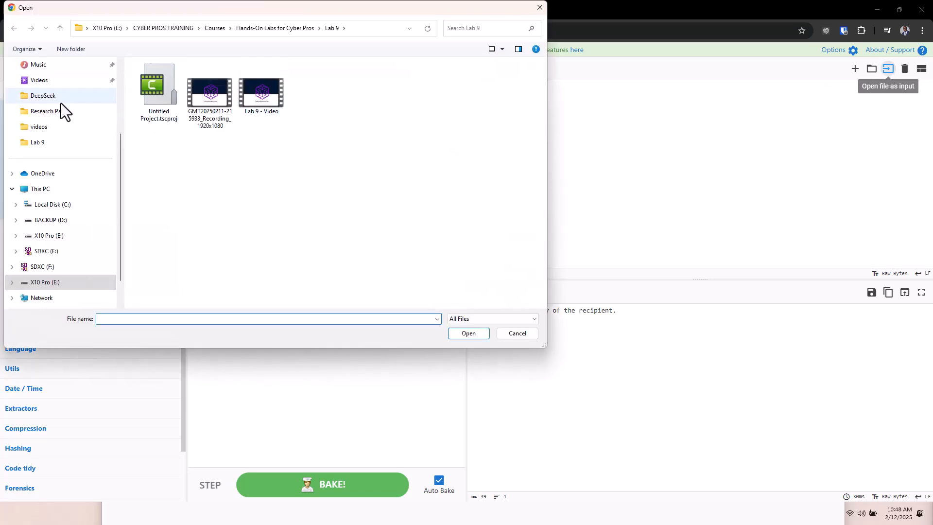
{"action": "scroll", "coordinate": [50, 100], "scroll_direction": "up", "scroll_amount": 3}
{"action": "left_click", "coordinate": [49, 129]}
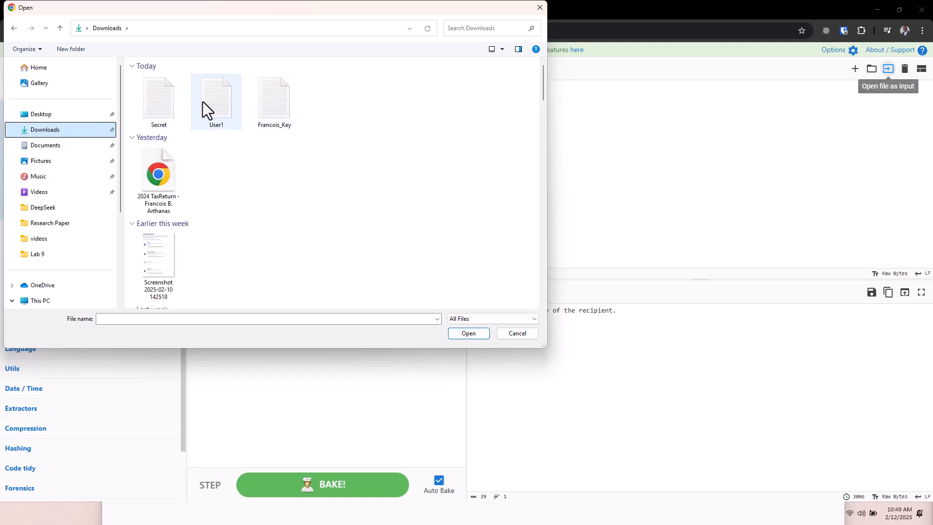
{"action": "left_click", "coordinate": [165, 97]}
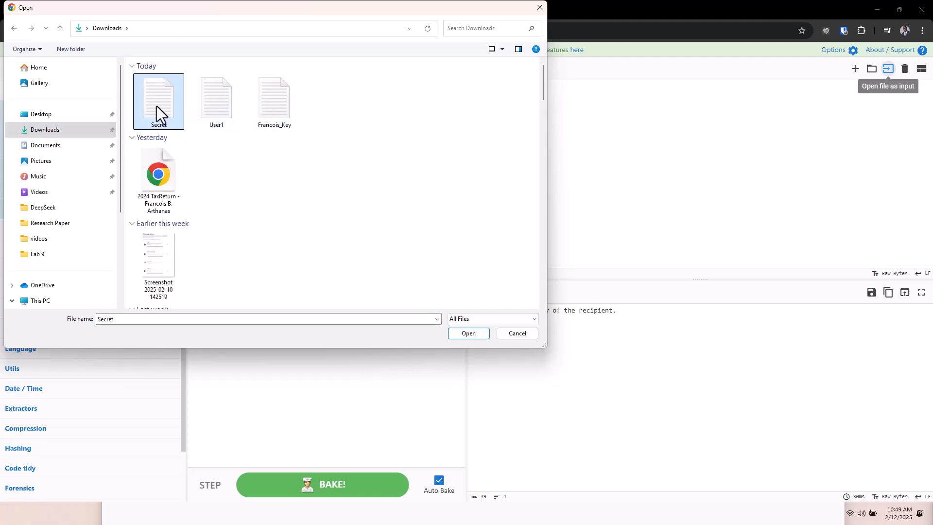
{"action": "left_click", "coordinate": [468, 333]}
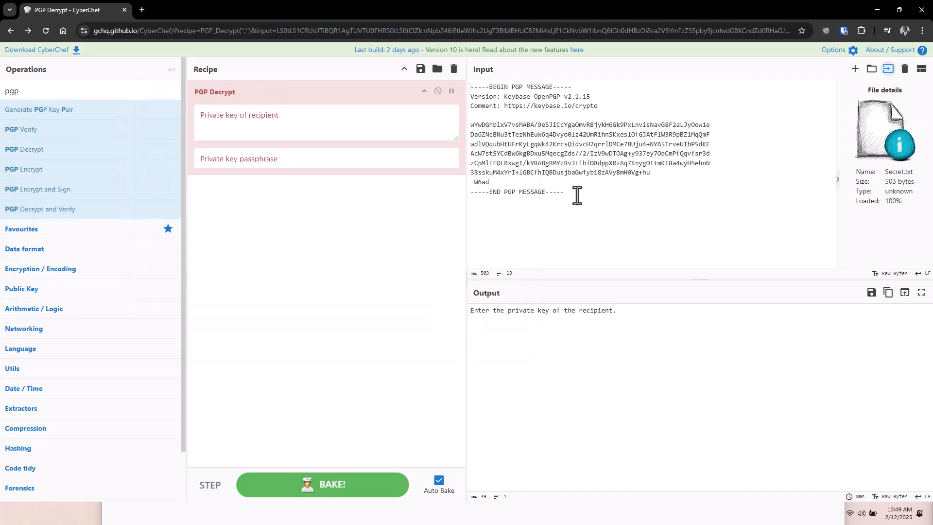
{"action": "left_click_drag", "start_coordinate": [583, 195], "coordinate": [442, 71]}
{"action": "left_click", "coordinate": [557, 152]}
{"action": "left_click_drag", "start_coordinate": [479, 311], "coordinate": [520, 311]}
{"action": "left_click_drag", "start_coordinate": [577, 318], "coordinate": [627, 316]}
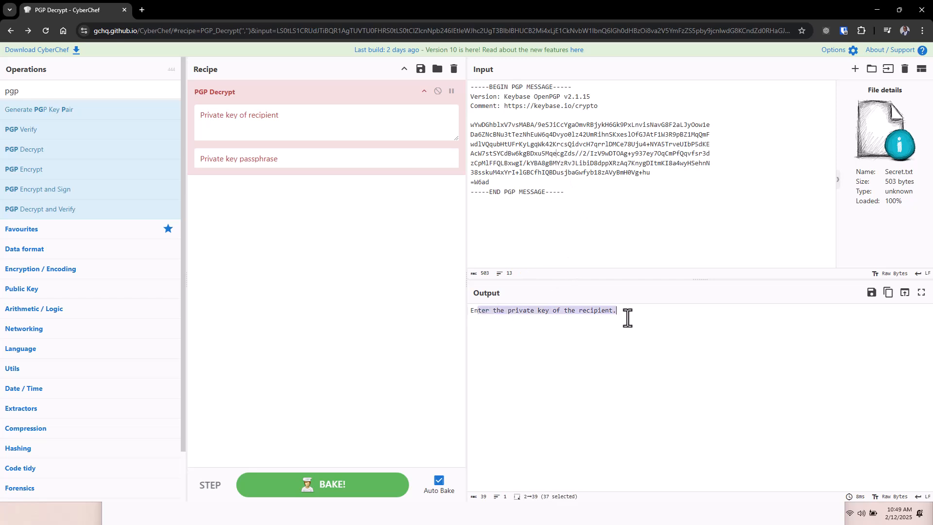
{"action": "left_click", "coordinate": [621, 315]}
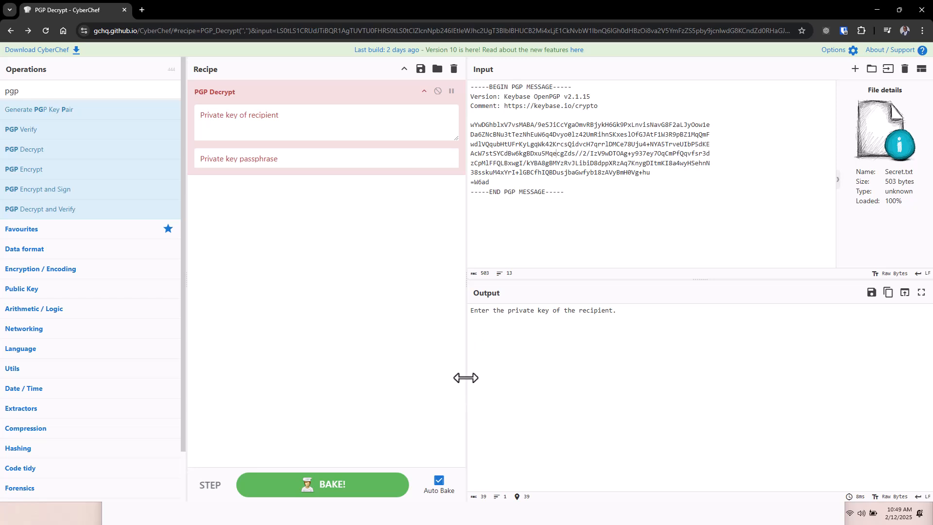
Step: Open User1.txt from the Downloads folder and copy its entire PGP private key block
{"action": "key", "text": "super"}
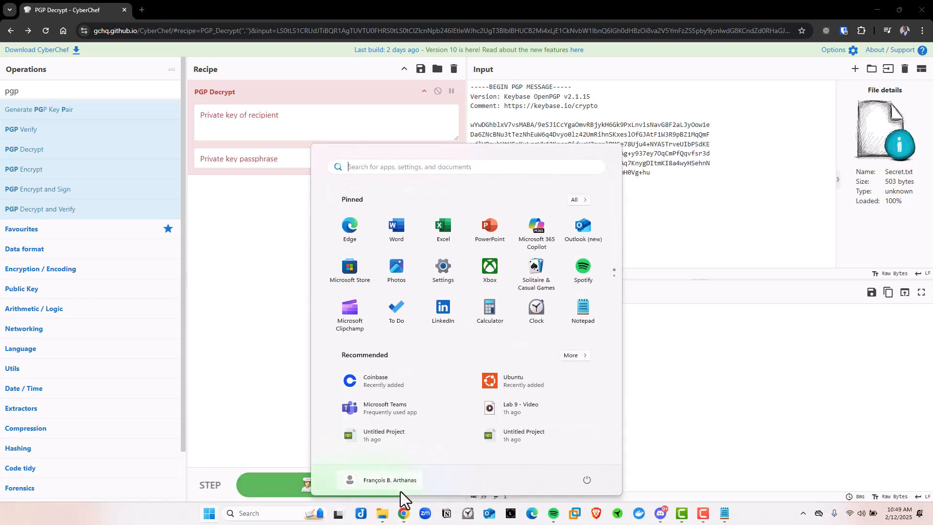
{"action": "left_click", "coordinate": [382, 514]}
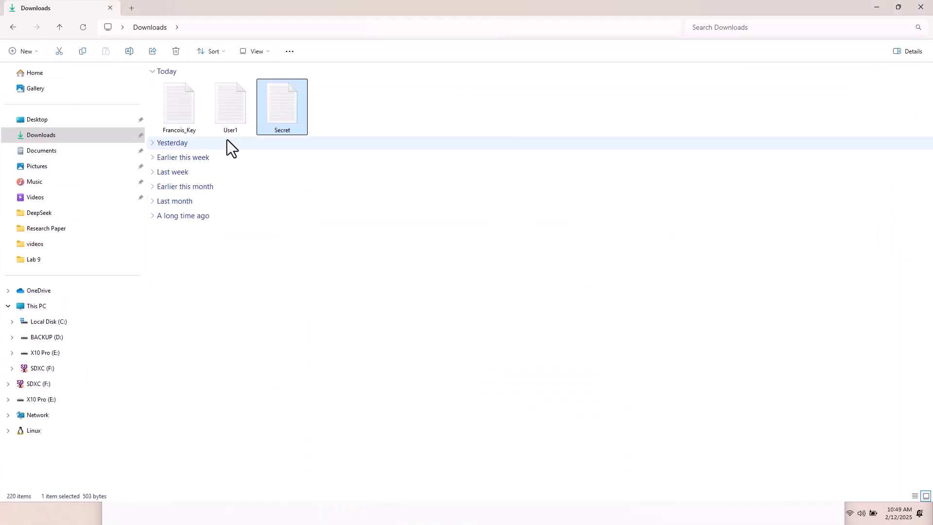
{"action": "left_click", "coordinate": [232, 108]}
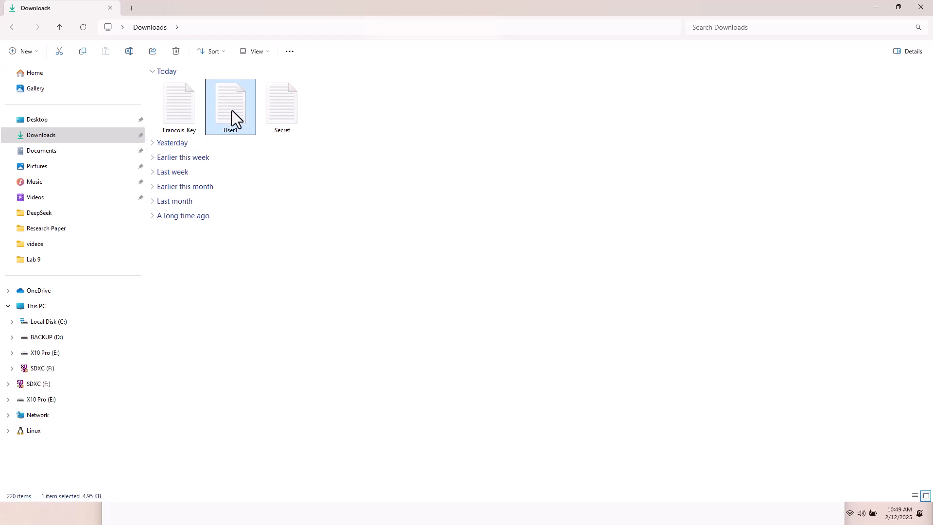
{"action": "double_click", "coordinate": [232, 108]}
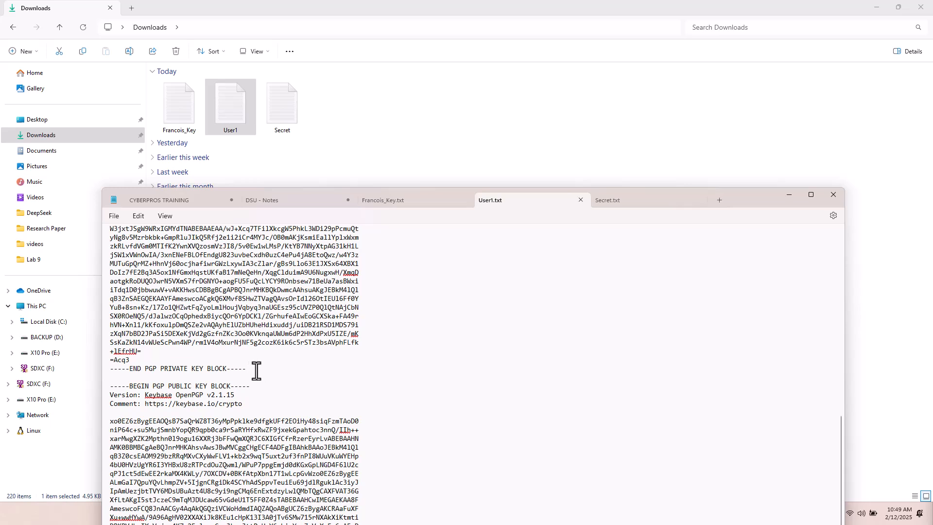
{"action": "left_click_drag", "start_coordinate": [252, 370], "coordinate": [93, 227]}
{"action": "scroll", "coordinate": [120, 304], "scroll_direction": "up", "scroll_amount": 2}
{"action": "scroll", "coordinate": [118, 302], "scroll_direction": "up", "scroll_amount": 10}
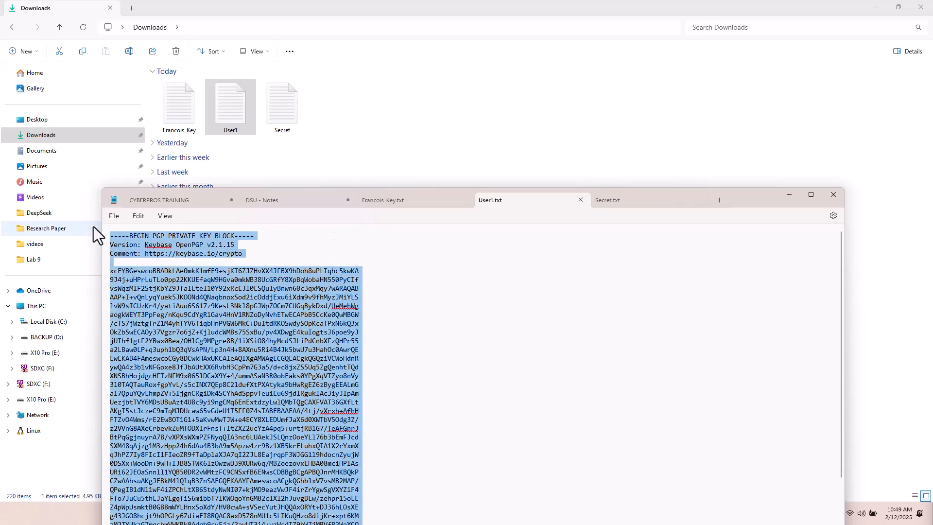
{"action": "right_click", "coordinate": [162, 319]}
{"action": "left_click", "coordinate": [215, 188]}
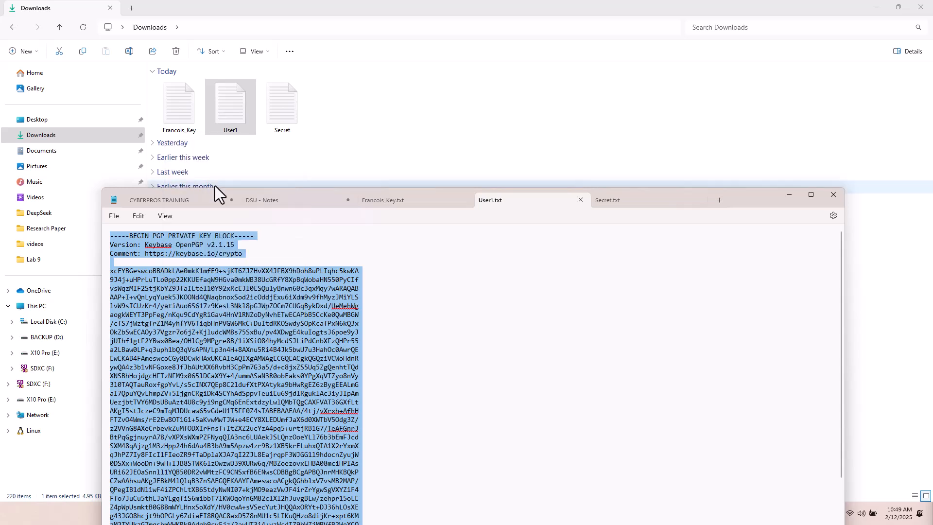
Step: Paste the copied block as PGP Decrypt's private key of recipient in CyberChef and examine the decrypted message
{"action": "left_click", "coordinate": [876, 7]}
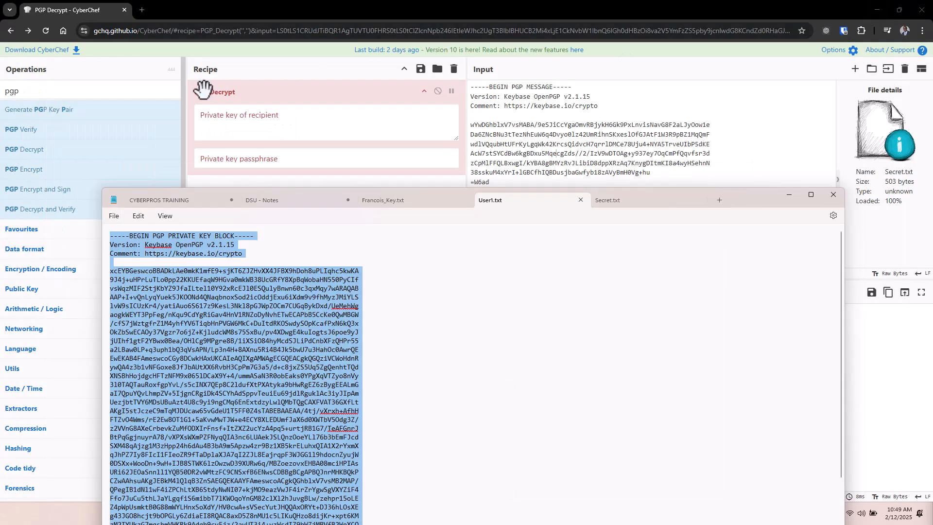
{"action": "left_click", "coordinate": [230, 122]}
{"action": "key", "text": "ctrl+v"}
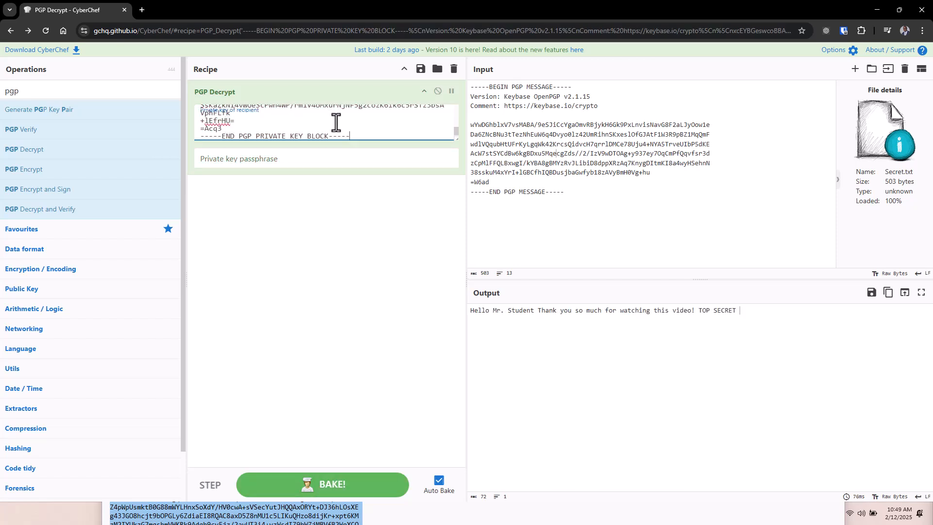
{"action": "left_click_drag", "start_coordinate": [732, 312], "coordinate": [450, 305]}
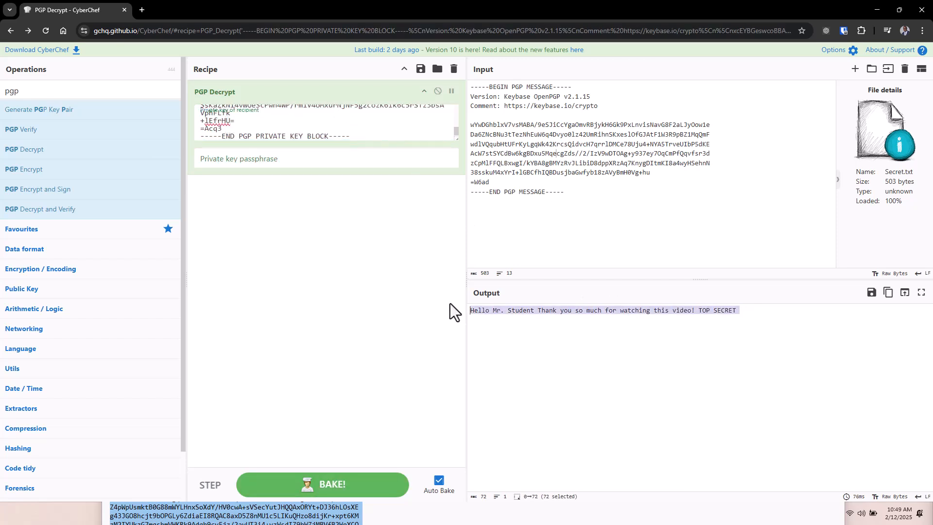
{"action": "left_click", "coordinate": [695, 316]}
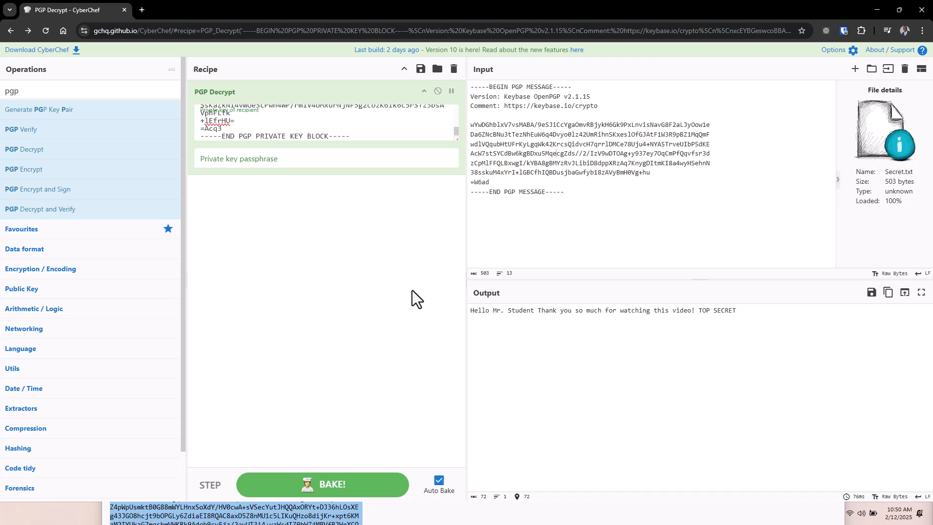
{"action": "left_click", "coordinate": [739, 321]}
Step: Clear the PGP Decrypt recipe and the loaded input, and add the PGP Encrypt and Sign operation
{"action": "left_click", "coordinate": [454, 69]}
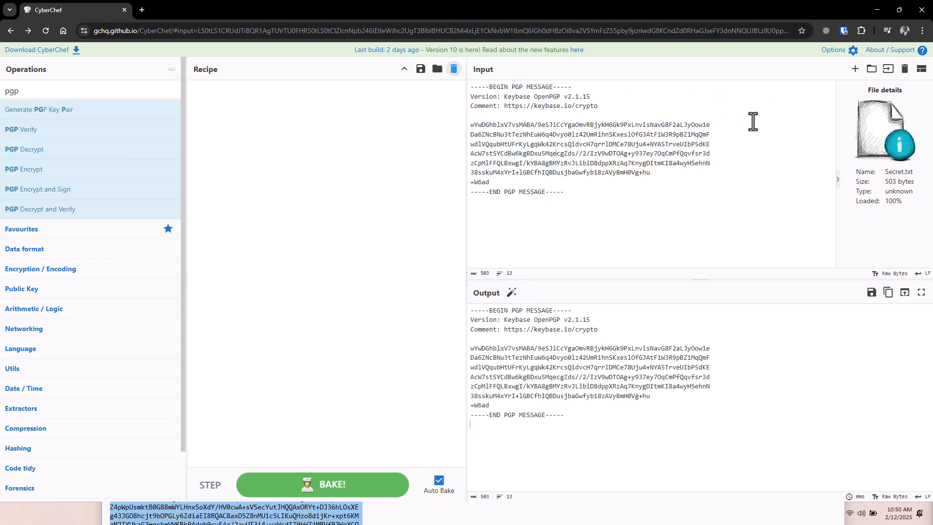
{"action": "left_click", "coordinate": [905, 70]}
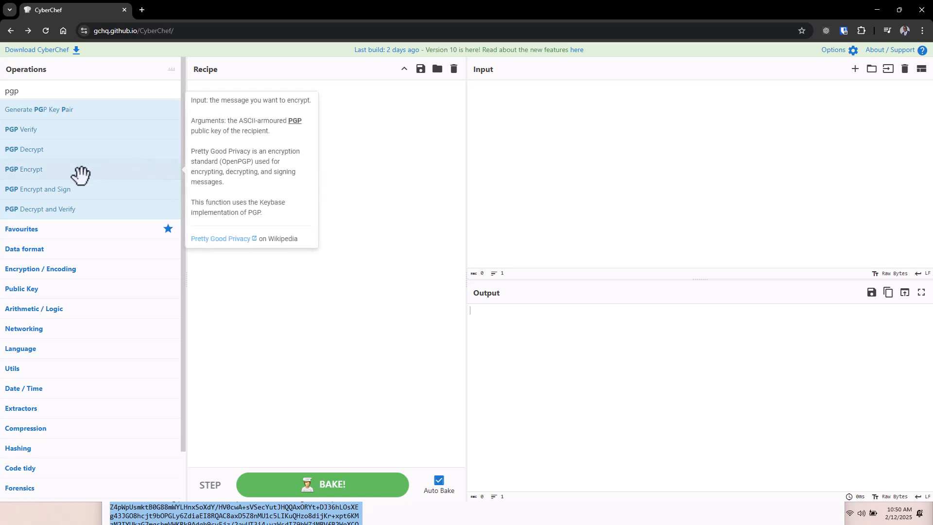
{"action": "mouse_move", "coordinate": [28, 191]}
{"action": "left_click_drag", "start_coordinate": [28, 191], "coordinate": [281, 123]}
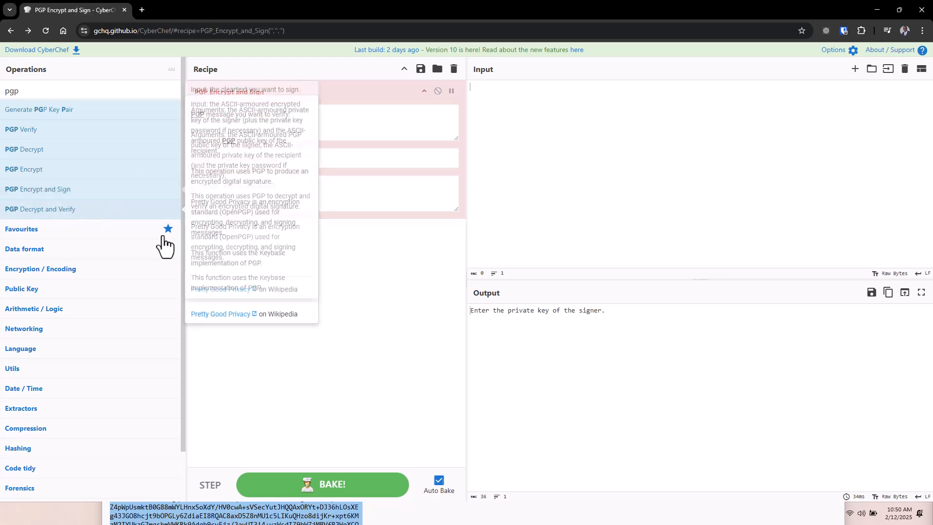
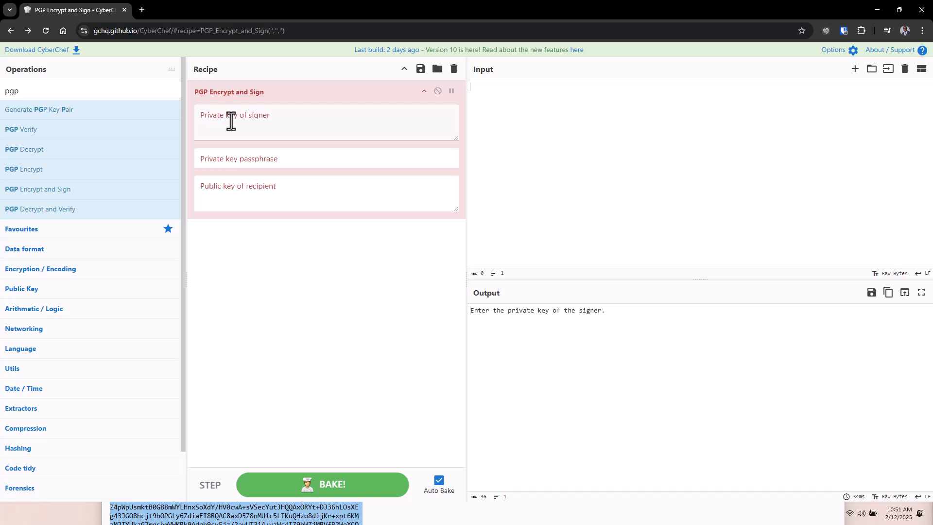
Step: Close the text editor window showing User1.txt and open the signer's key file from the Downloads folder
{"action": "left_click", "coordinate": [232, 122]}
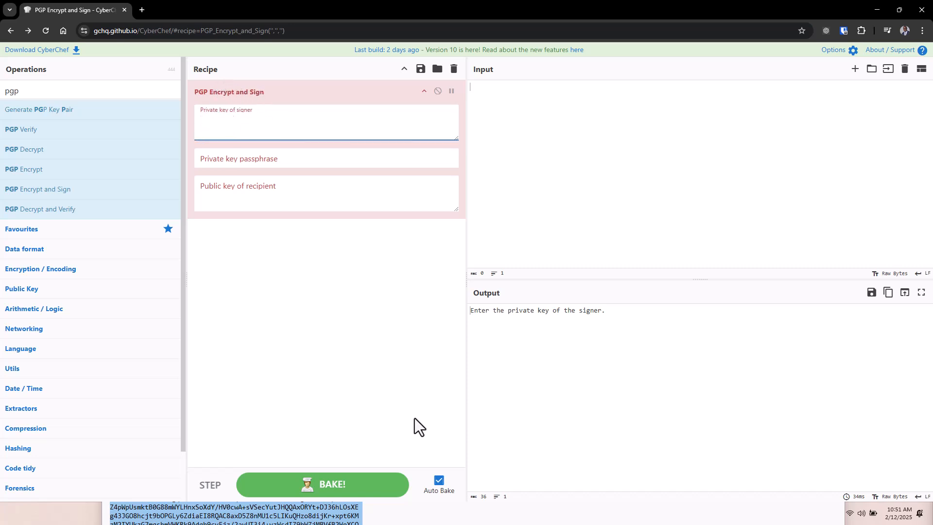
{"action": "left_click", "coordinate": [427, 510]}
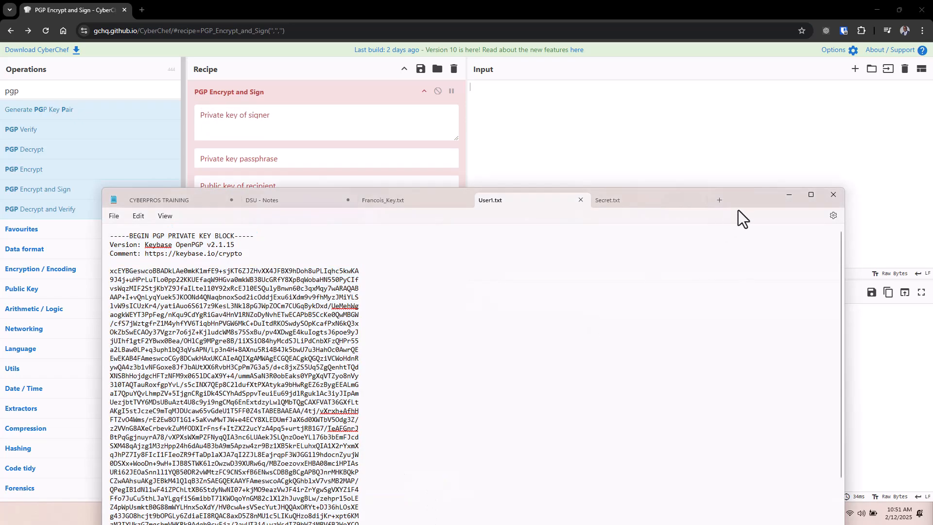
{"action": "left_click", "coordinate": [832, 194]}
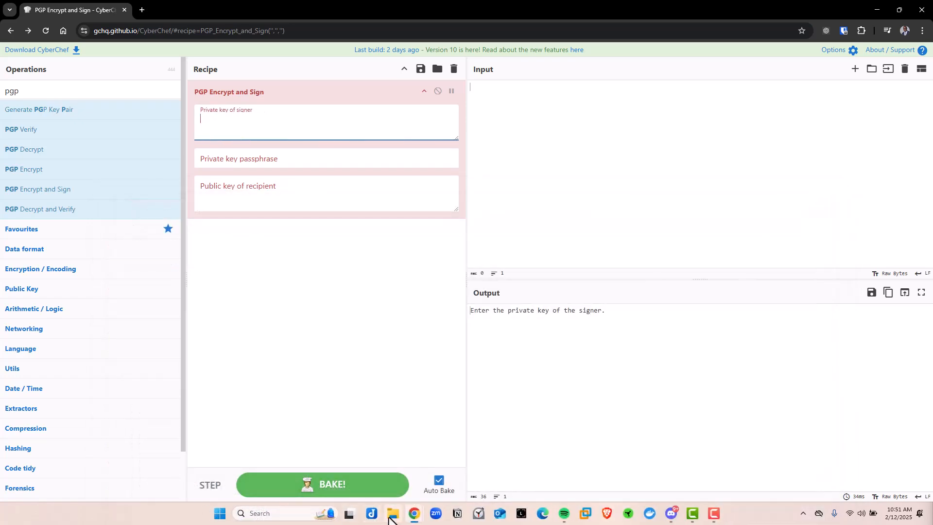
{"action": "left_click", "coordinate": [392, 514]}
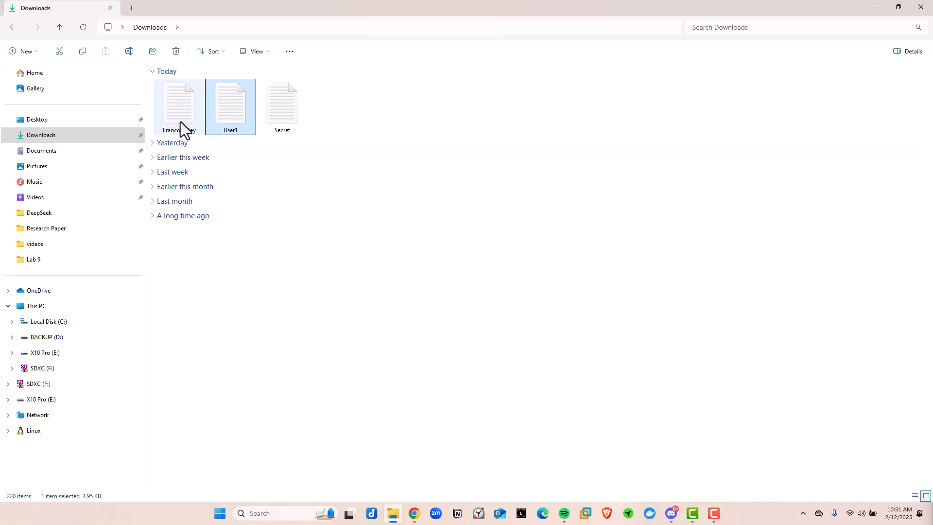
{"action": "double_click", "coordinate": [184, 108]}
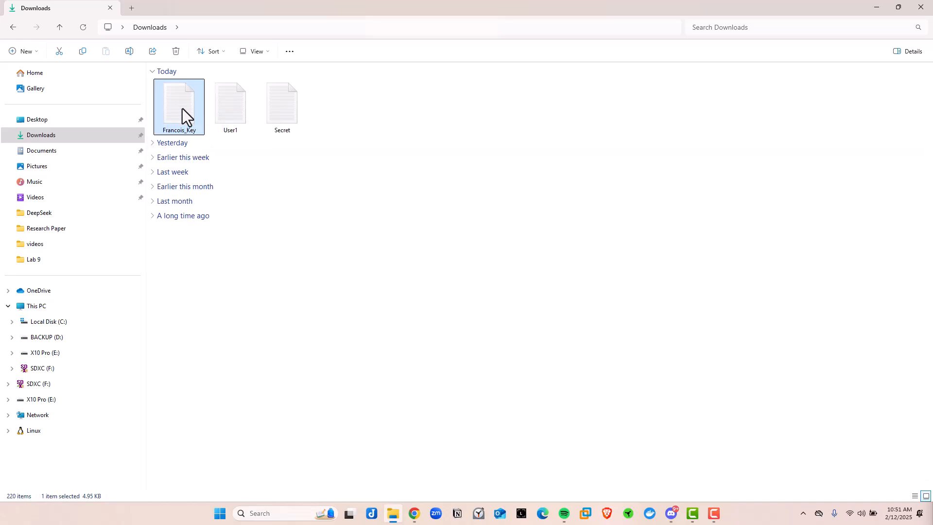
{"action": "scroll", "coordinate": [242, 200], "scroll_direction": "up", "scroll_amount": 4}
{"action": "left_click", "coordinate": [242, 201]}
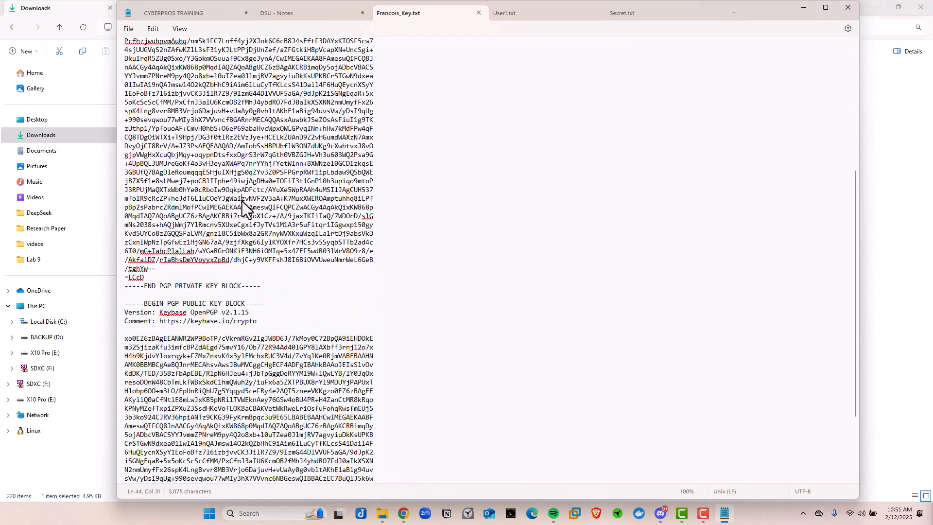
{"action": "scroll", "coordinate": [242, 201], "scroll_direction": "up", "scroll_amount": 9}
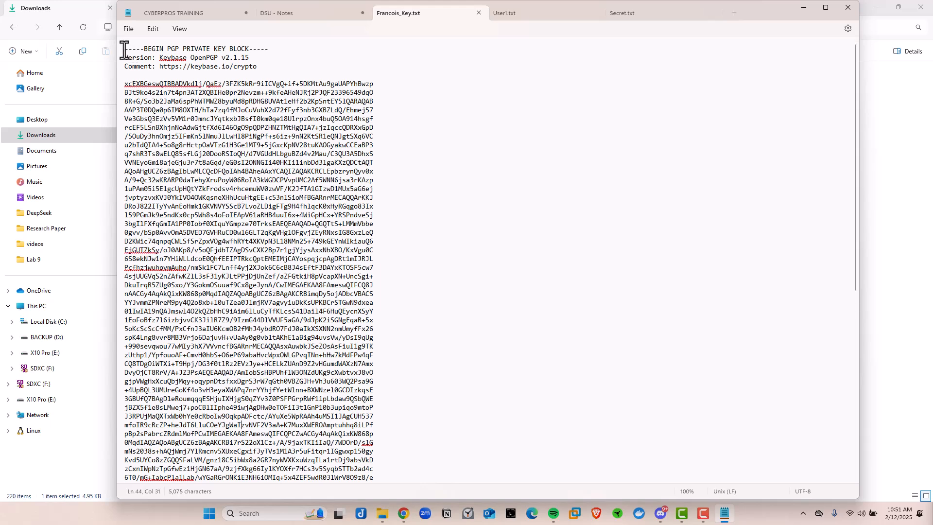
Step: Copy the entire PGP private key block from the signer's key file and return to CyberChef
{"action": "left_click_drag", "start_coordinate": [125, 50], "coordinate": [353, 323]}
{"action": "scroll", "coordinate": [267, 84], "scroll_direction": "down", "scroll_amount": 7}
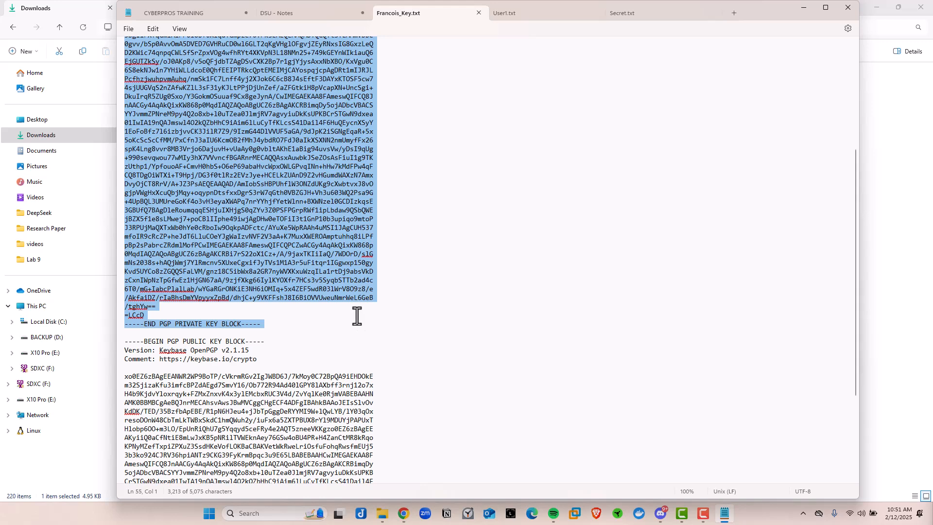
{"action": "right_click", "coordinate": [262, 154]}
{"action": "left_click", "coordinate": [297, 202]}
{"action": "left_click", "coordinate": [805, 7]}
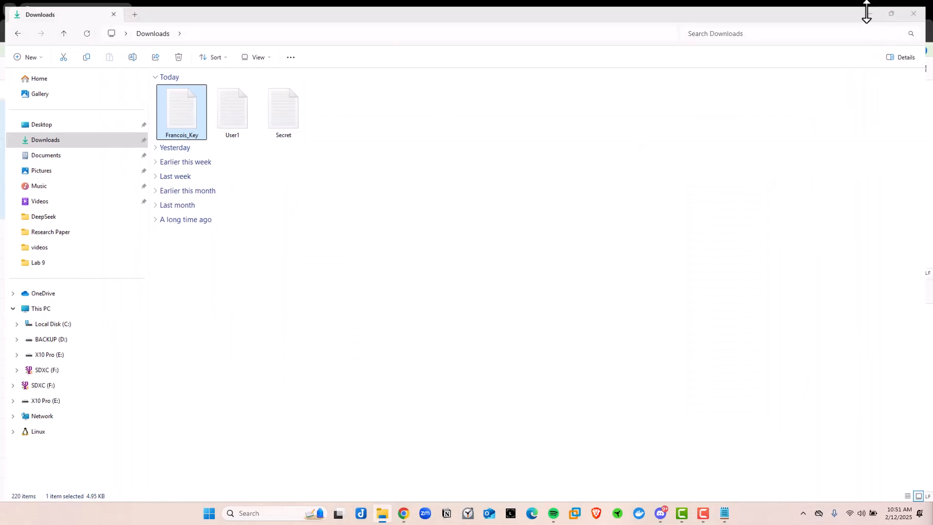
{"action": "left_click", "coordinate": [870, 10]}
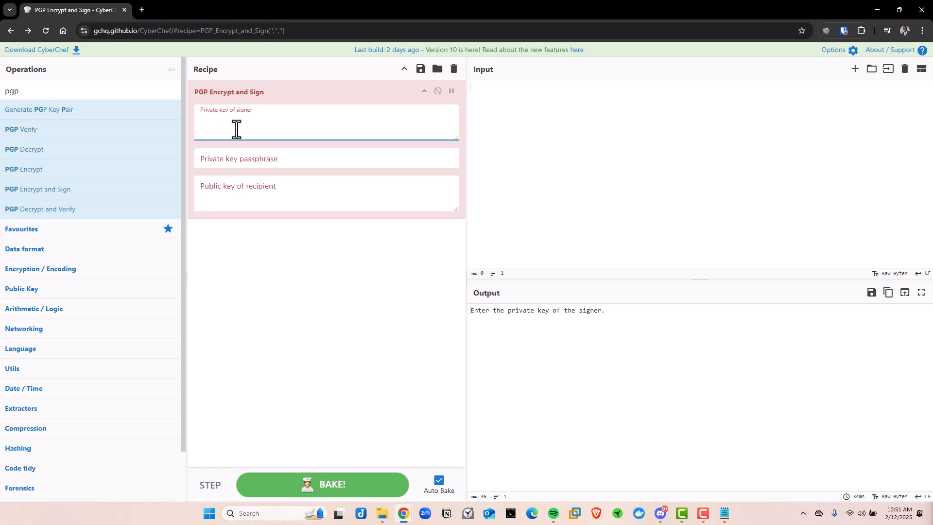
Step: Paste the copied block as PGP Encrypt and Sign's private key of signer and enter the input message "SSN of Me. TOP SECRET - PLEASE DO NOT SHARE."
{"action": "key", "text": "ctrl+v"}
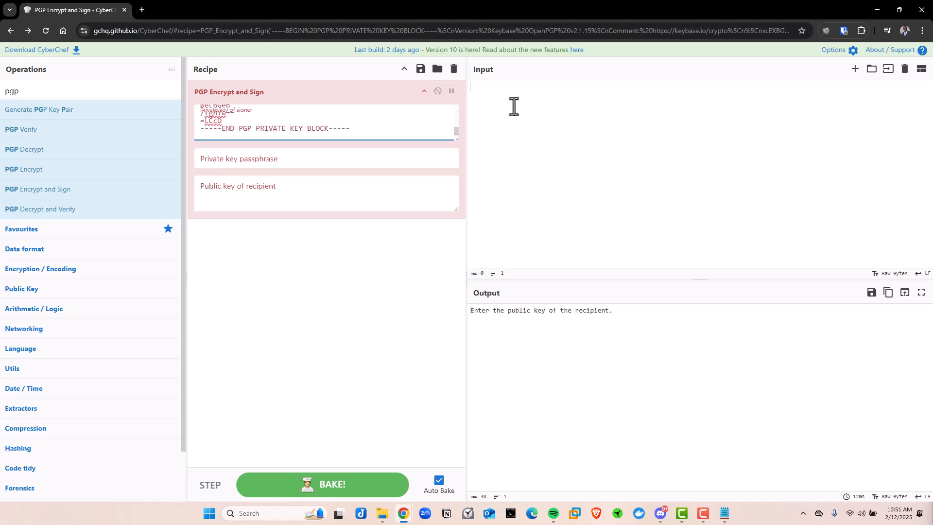
{"action": "left_click", "coordinate": [512, 100]}
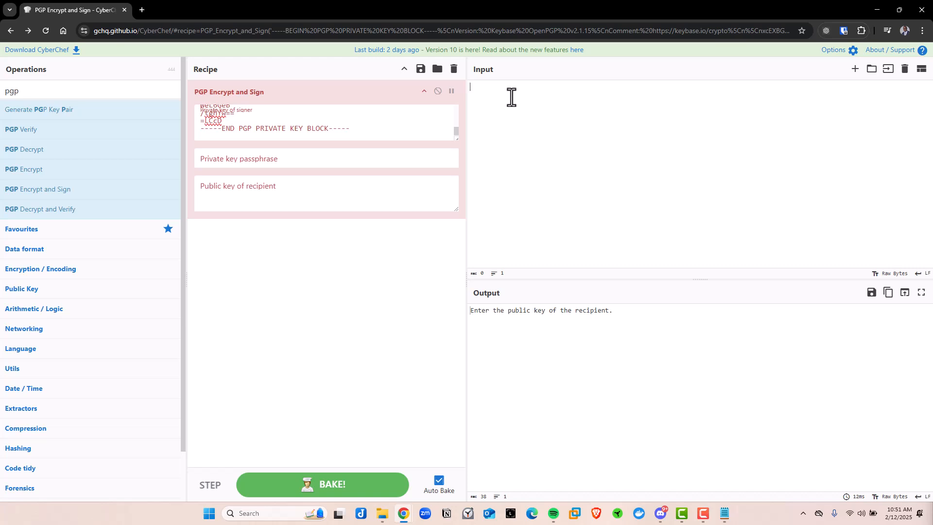
{"action": "type", "text": "sSN of Me. TOP SECRET - PLEASE DO NOT SHARE."}
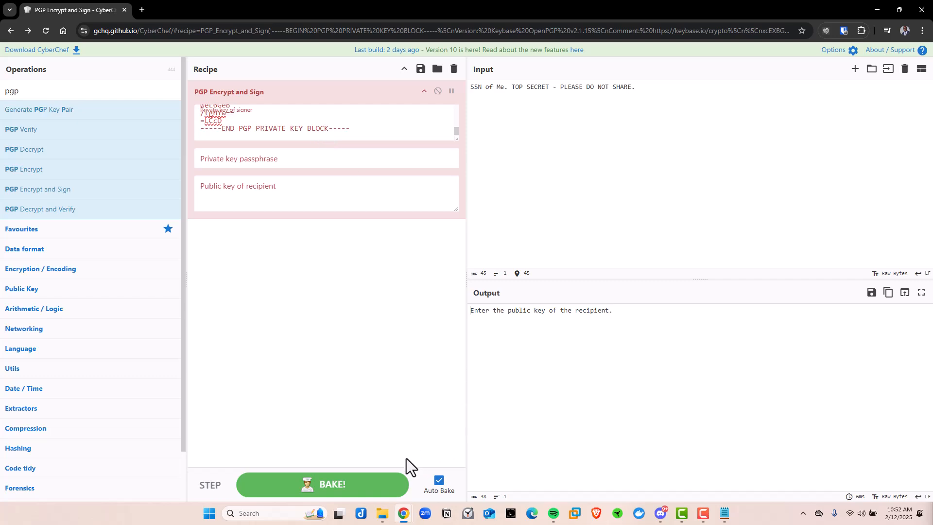
Step: Open User1.txt from the Downloads folder and insert six blank lines after the end of the PGP private key block
{"action": "left_click", "coordinate": [382, 519]}
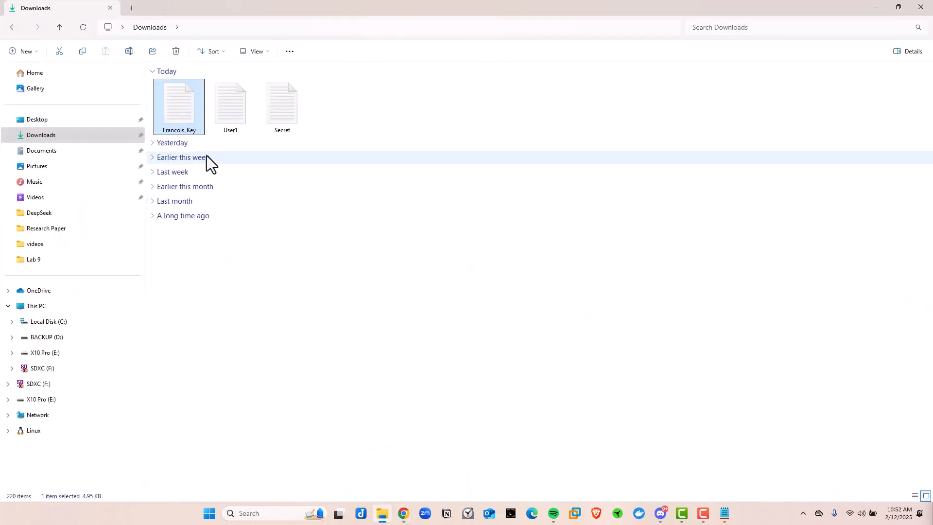
{"action": "double_click", "coordinate": [234, 101]}
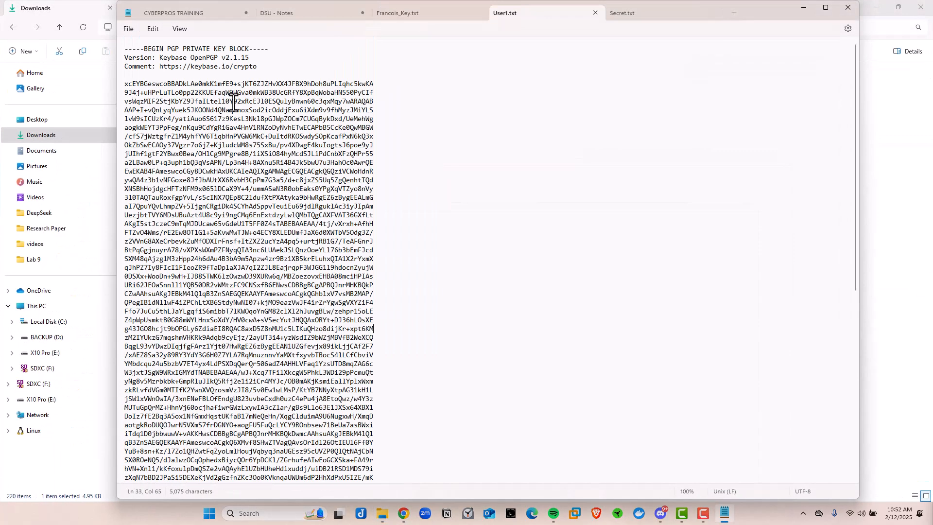
{"action": "scroll", "coordinate": [241, 190], "scroll_direction": "down", "scroll_amount": 13}
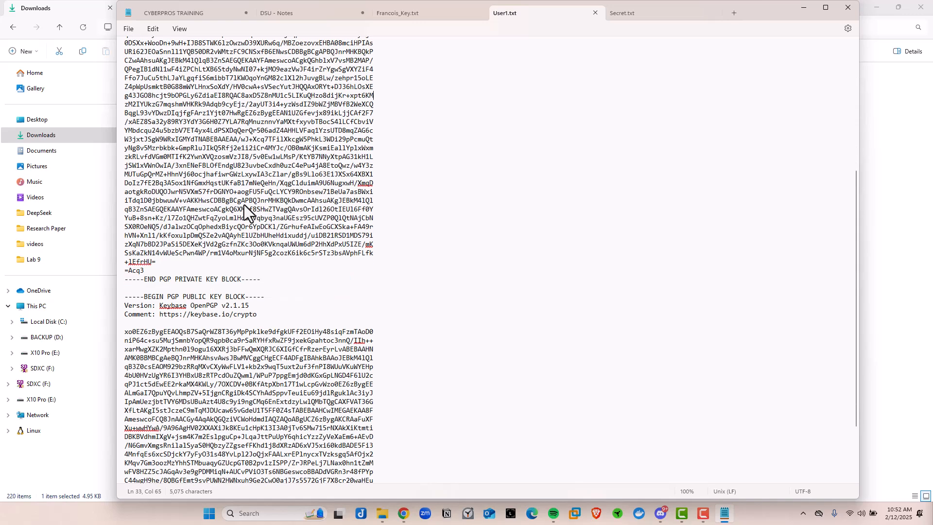
{"action": "left_click", "coordinate": [296, 182]}
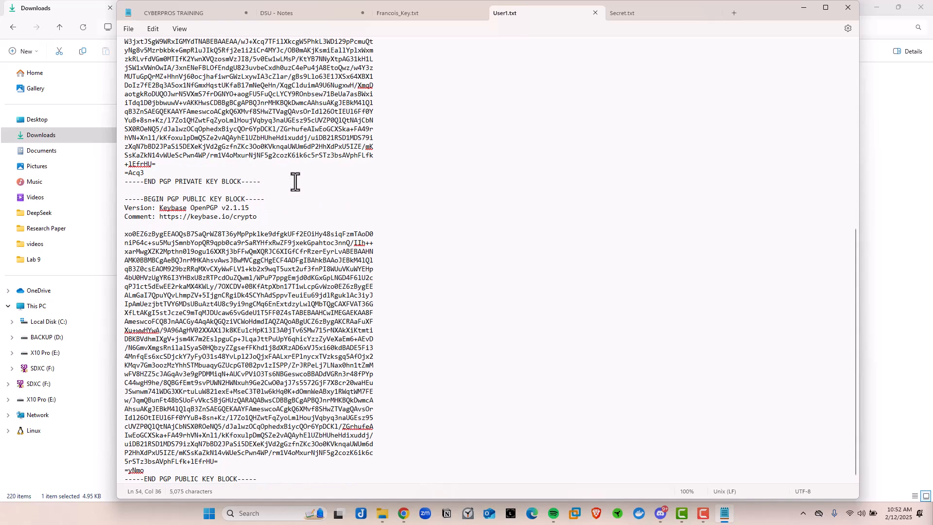
{"action": "key", "text": "Return"}
{"action": "key", "text": "Return"}
{"action": "key", "text": "Return"}
{"action": "key", "text": "Return"}
{"action": "key", "text": "Return"}
{"action": "key", "text": "Return"}
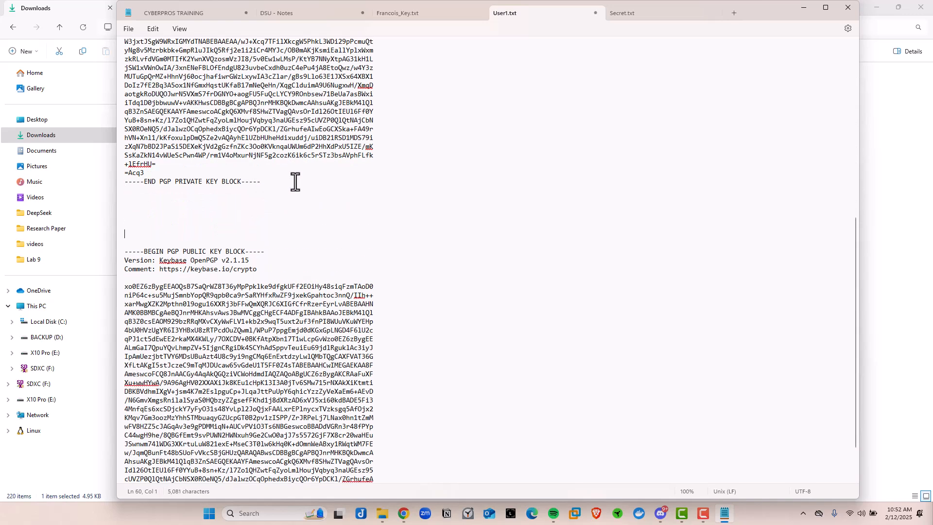
Step: Copy the entire PGP public key block from User1.txt and paste it as the public key of recipient in CyberChef
{"action": "left_click", "coordinate": [125, 252]}
{"action": "left_click_drag", "start_coordinate": [132, 254], "coordinate": [274, 479]}
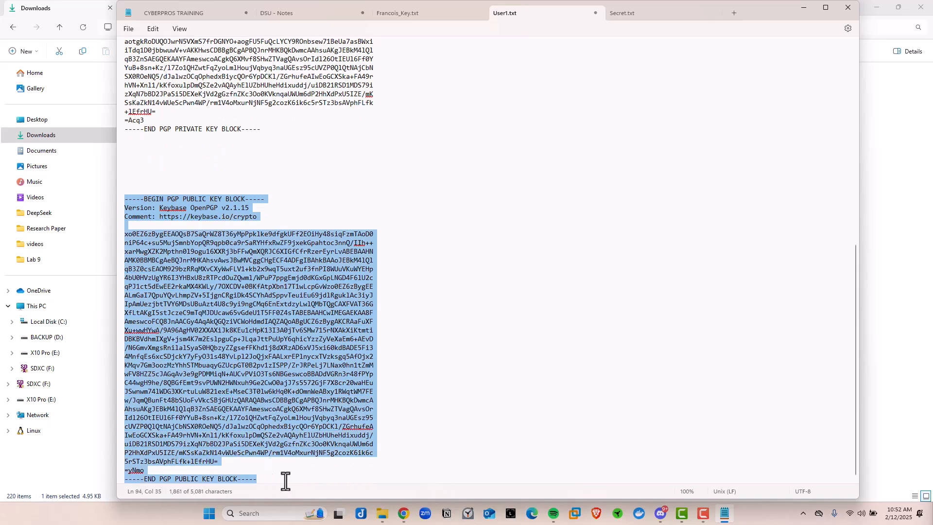
{"action": "right_click", "coordinate": [279, 348]}
{"action": "left_click", "coordinate": [324, 214]}
{"action": "left_click", "coordinate": [803, 9]}
{"action": "double_click", "coordinate": [847, 5]}
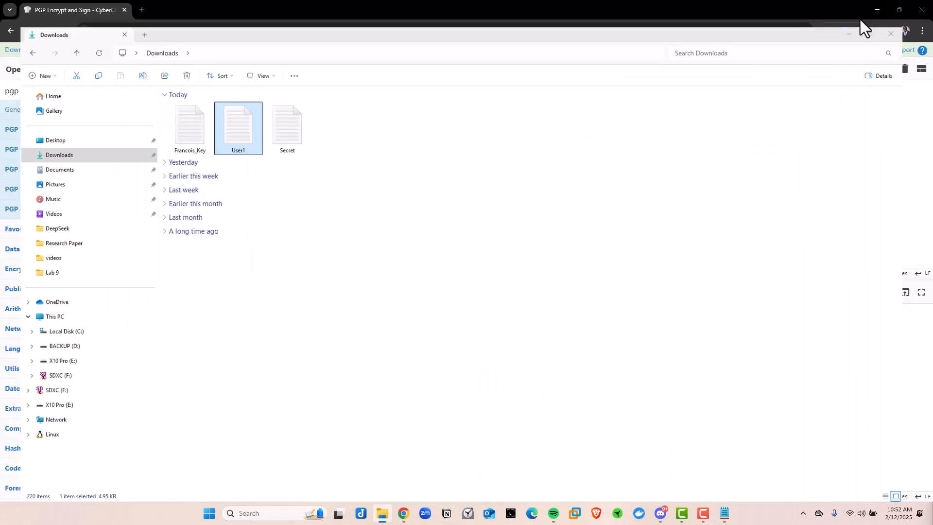
{"action": "left_click", "coordinate": [860, 20]}
{"action": "left_click", "coordinate": [256, 193]}
{"action": "key", "text": "ctrl+v"}
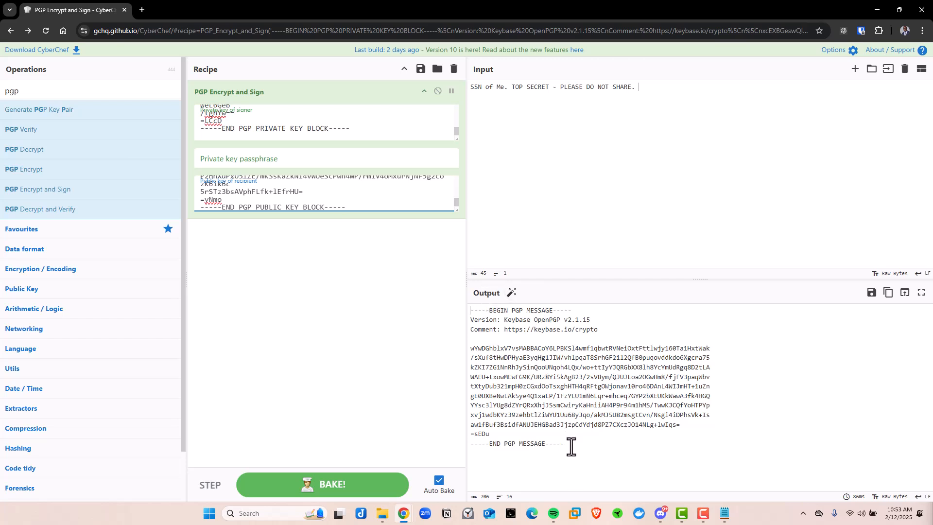
Step: Save the encrypted and signed output as Non-Repudiation.txt in the Downloads folder, and clear the recipe and input
{"action": "left_click_drag", "start_coordinate": [569, 446], "coordinate": [471, 310]}
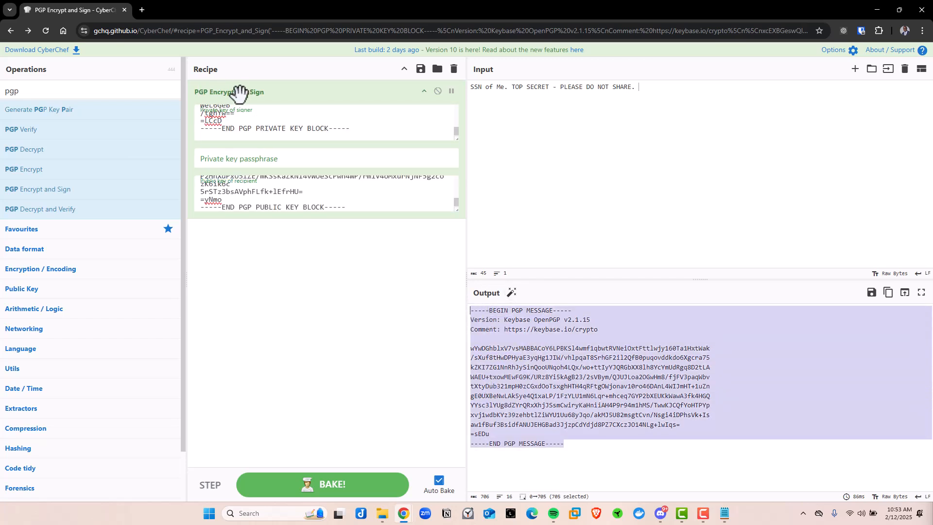
{"action": "left_click", "coordinate": [871, 292]}
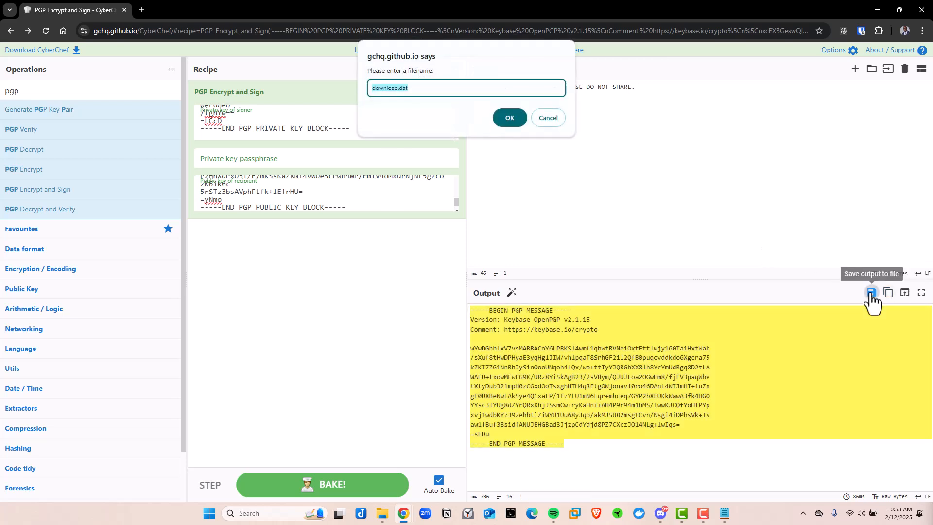
{"action": "key", "text": "BackSpace"}
{"action": "left_click", "coordinate": [514, 121]}
{"action": "left_click", "coordinate": [54, 117]}
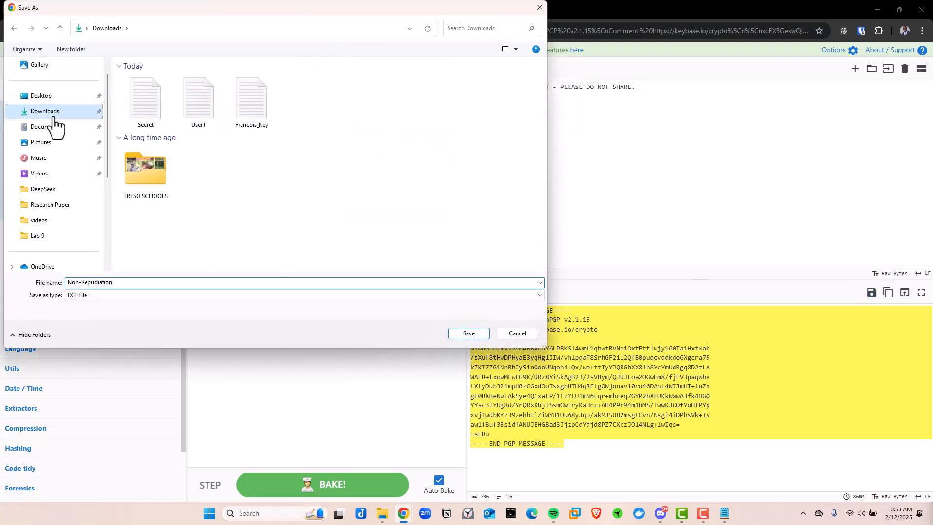
{"action": "left_click", "coordinate": [468, 333]}
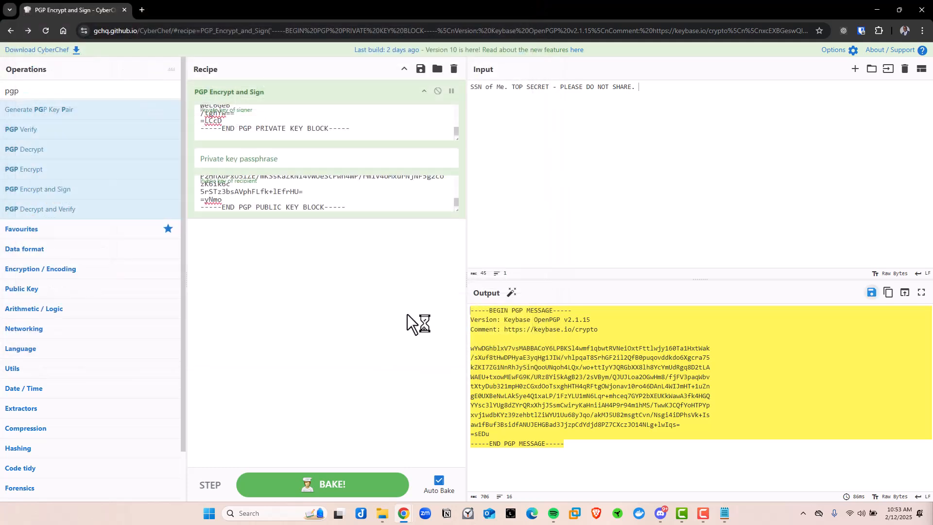
{"action": "left_click", "coordinate": [454, 69]}
{"action": "left_click", "coordinate": [904, 71]}
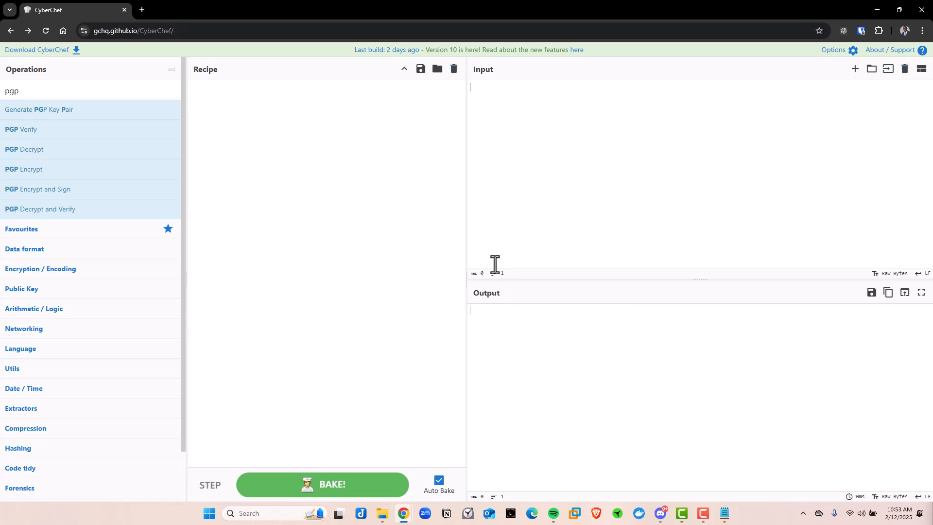
Step: Open Non-Repudiation.txt from the Downloads folder, examine its PGP message block, and return to CyberChef
{"action": "left_click", "coordinate": [383, 513]}
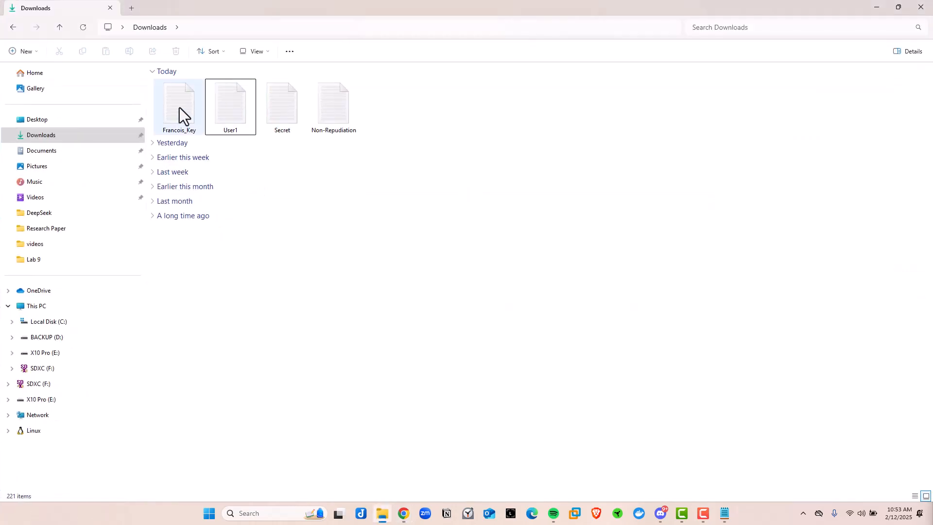
{"action": "left_click", "coordinate": [327, 108]}
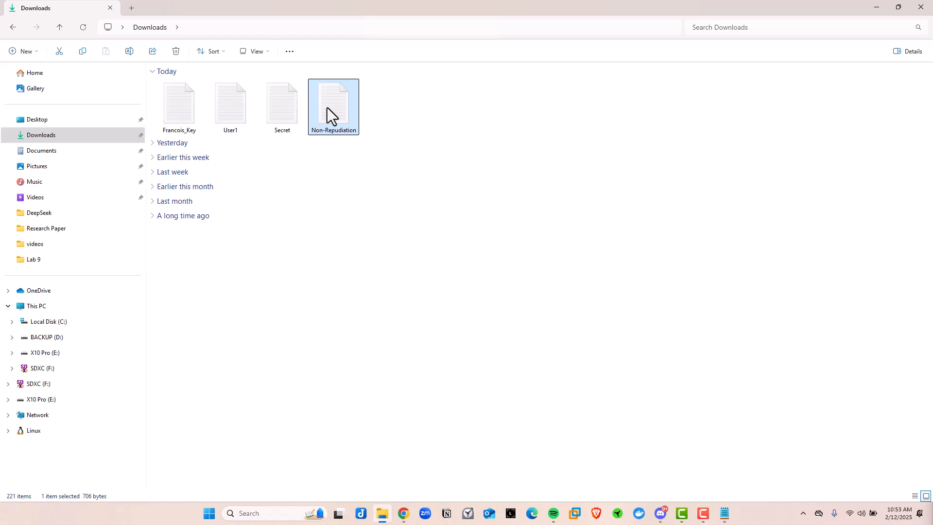
{"action": "double_click", "coordinate": [327, 107]}
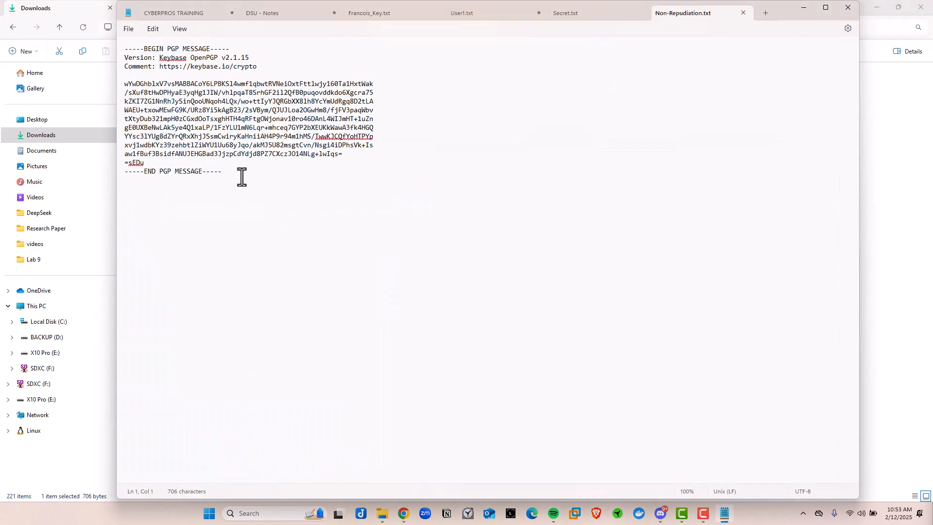
{"action": "left_click_drag", "start_coordinate": [240, 175], "coordinate": [83, 22]}
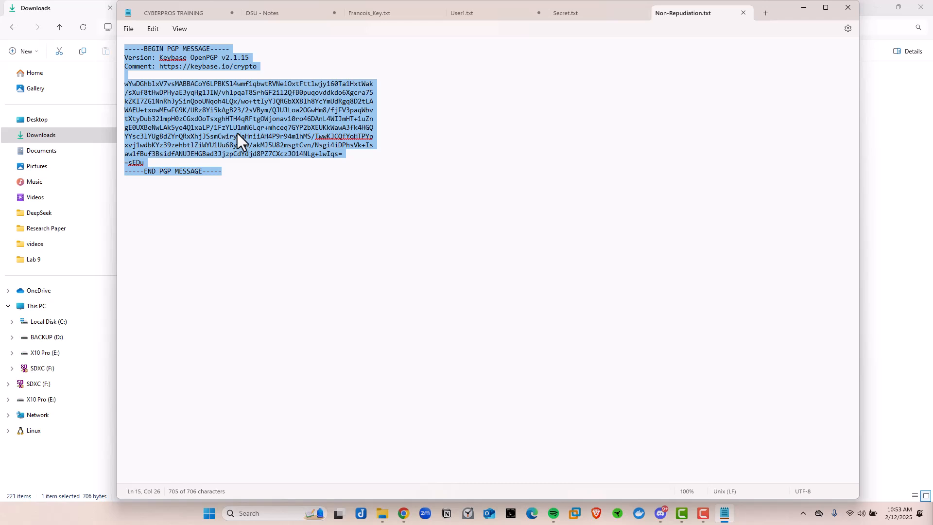
{"action": "left_click_drag", "start_coordinate": [222, 173], "coordinate": [100, 41]}
{"action": "left_click", "coordinate": [803, 9]}
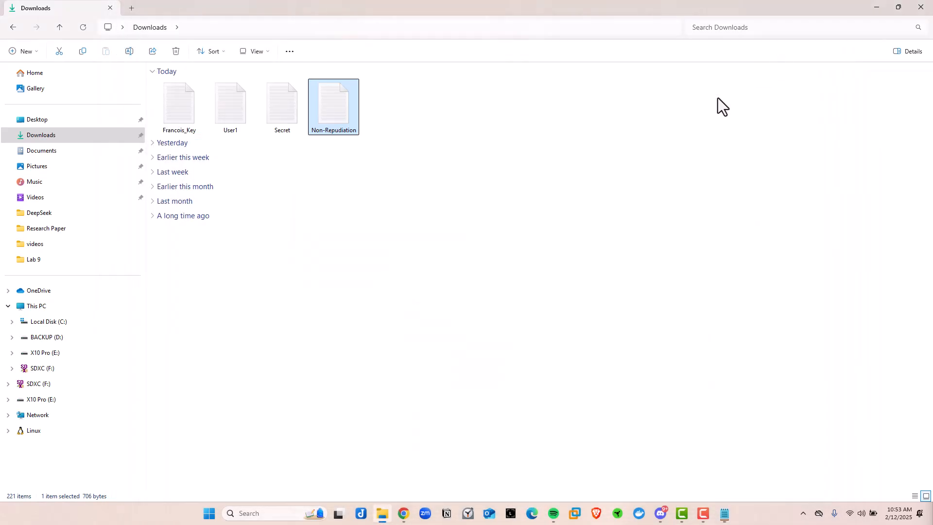
{"action": "left_click", "coordinate": [873, 7]}
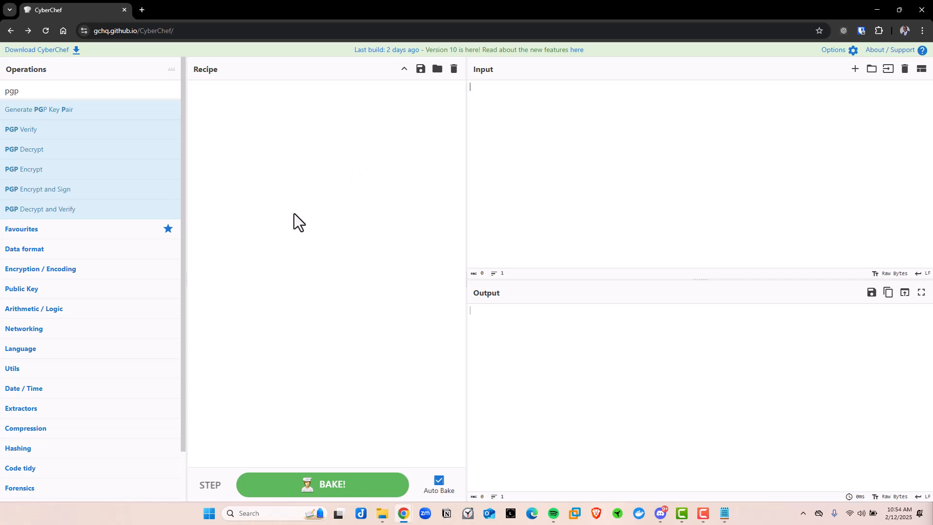
Step: Add the PGP Decrypt and Verify operation to the recipe and load Non-Repudiation.txt from the Downloads folder as the input
{"action": "mouse_move", "coordinate": [38, 209]}
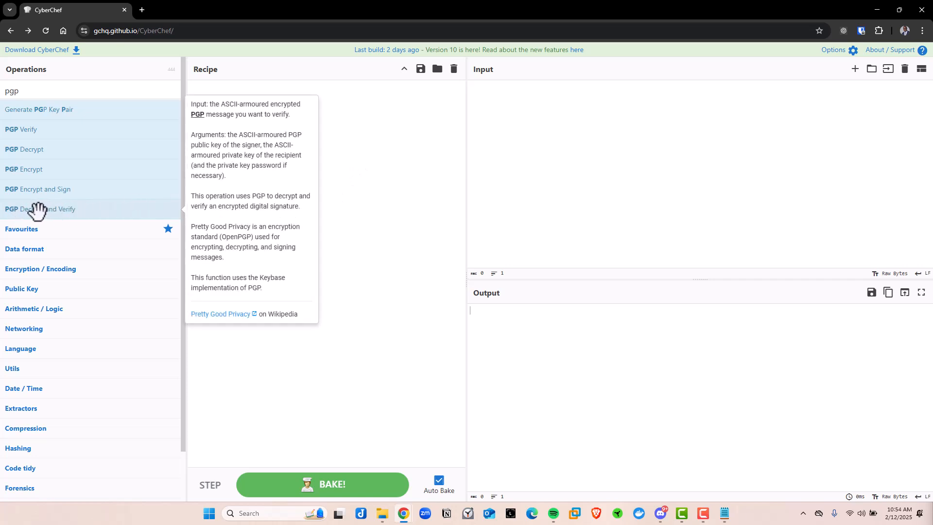
{"action": "left_click_drag", "start_coordinate": [38, 209], "coordinate": [297, 121]}
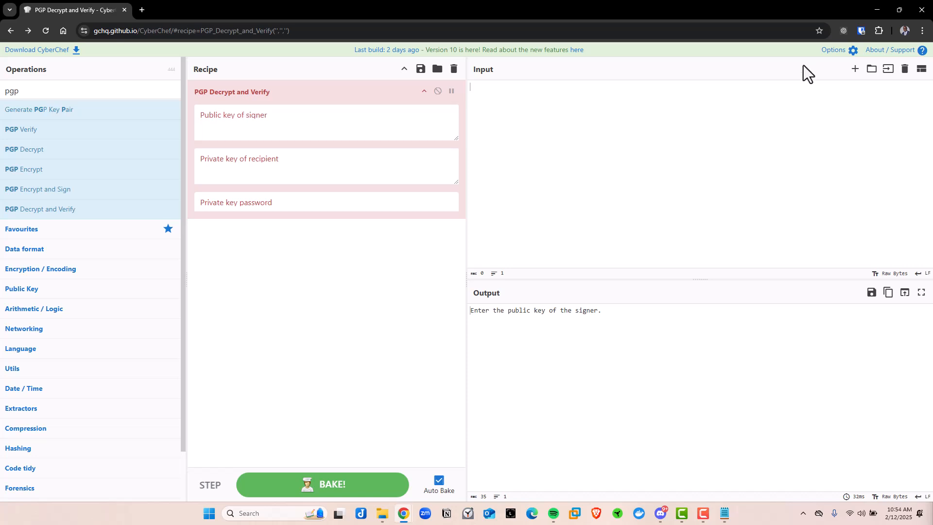
{"action": "left_click", "coordinate": [889, 69]}
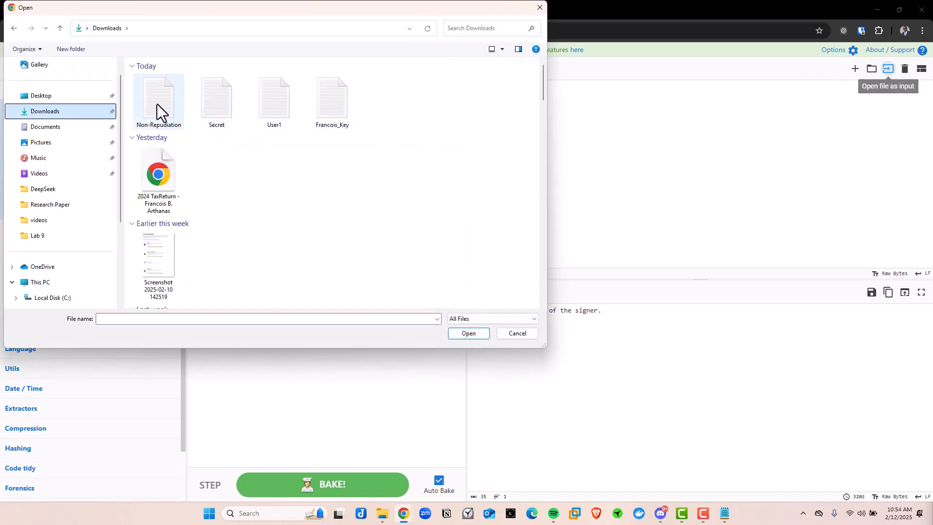
{"action": "left_click", "coordinate": [159, 104]}
{"action": "left_click", "coordinate": [477, 334]}
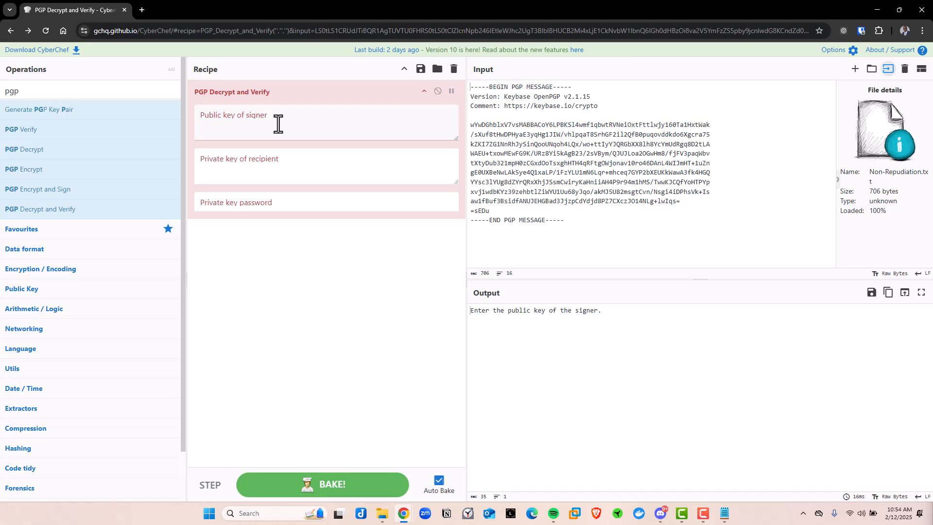
Step: Copy the entire PGP public key block from the signer's key file in the Downloads folder and return to CyberChef
{"action": "left_click", "coordinate": [383, 513]}
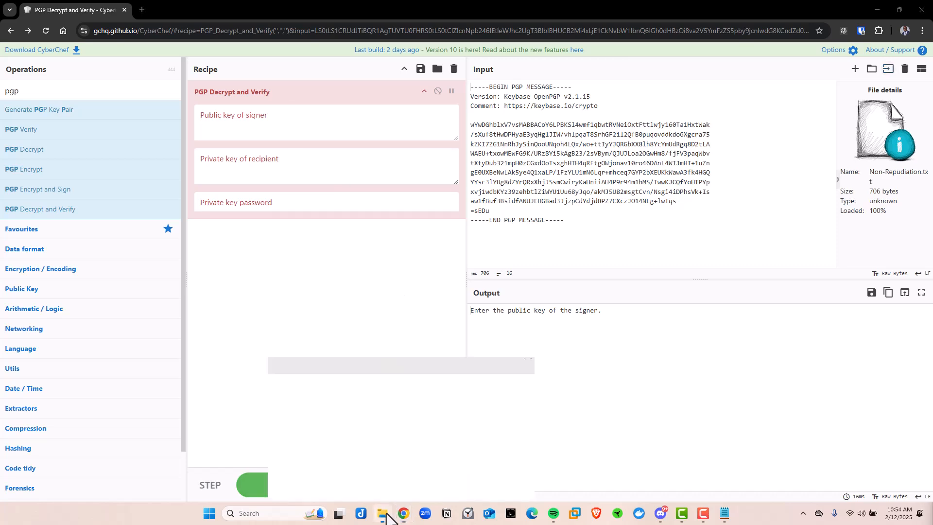
{"action": "double_click", "coordinate": [182, 104]}
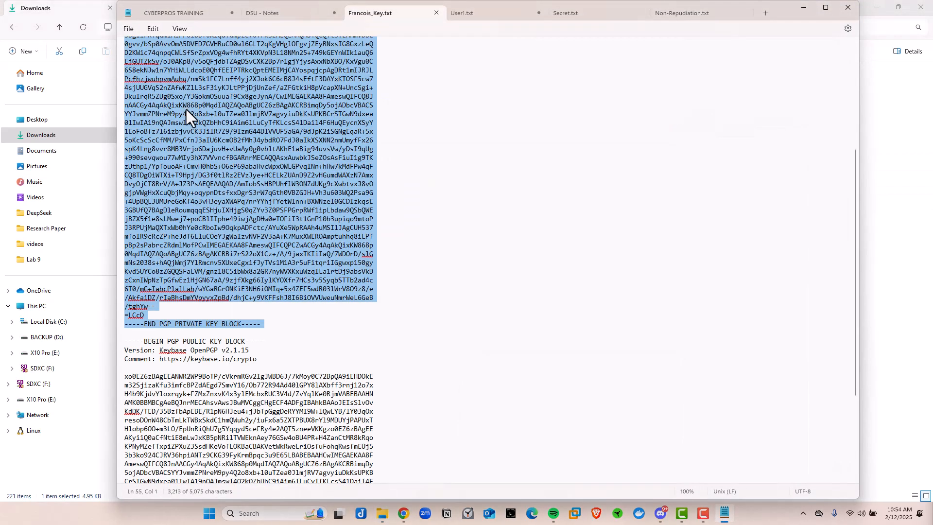
{"action": "scroll", "coordinate": [226, 287], "scroll_direction": "down", "scroll_amount": 2}
{"action": "scroll", "coordinate": [226, 287], "scroll_direction": "down", "scroll_amount": 5}
{"action": "left_click", "coordinate": [161, 302]}
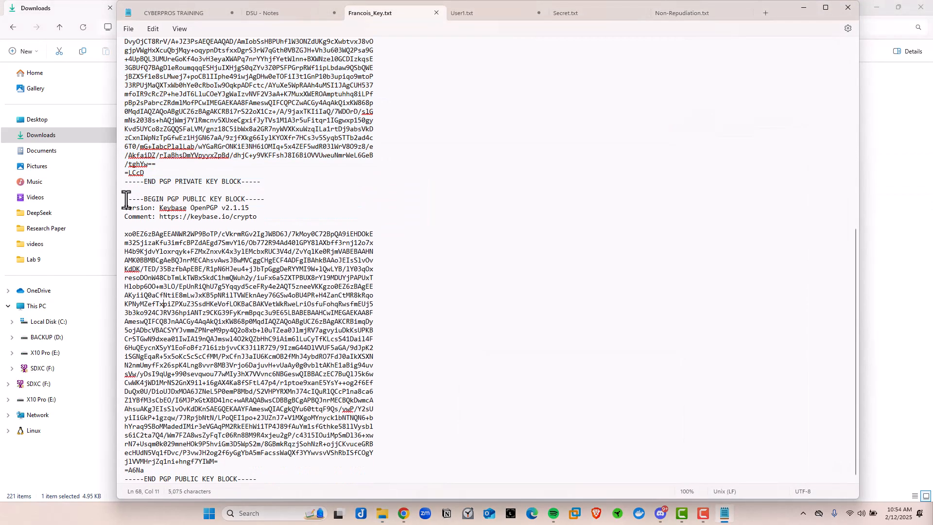
{"action": "left_click_drag", "start_coordinate": [125, 199], "coordinate": [288, 482]}
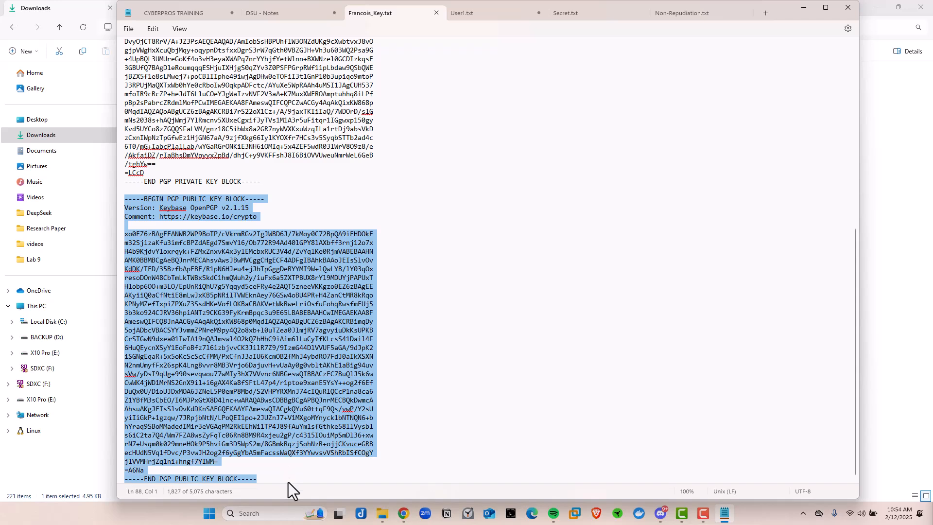
{"action": "right_click", "coordinate": [270, 331]}
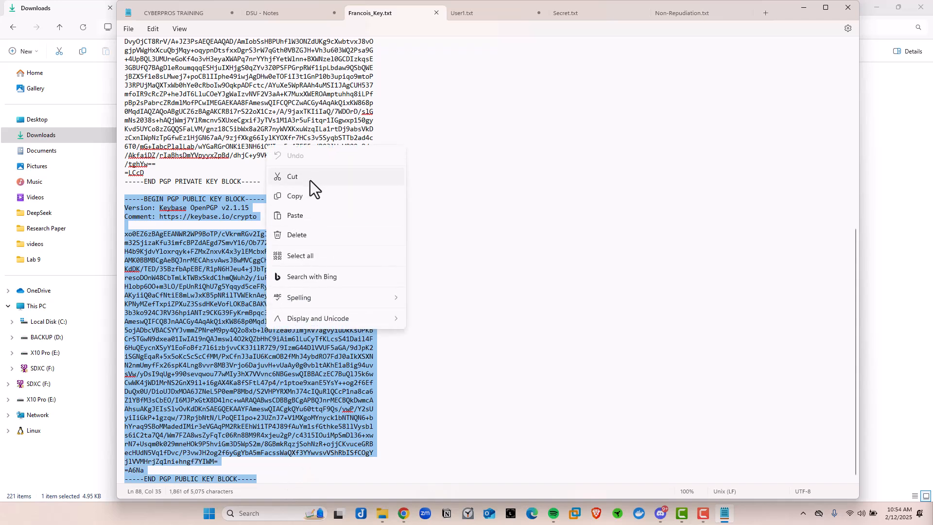
{"action": "left_click", "coordinate": [301, 194]}
{"action": "left_click", "coordinate": [808, 14]}
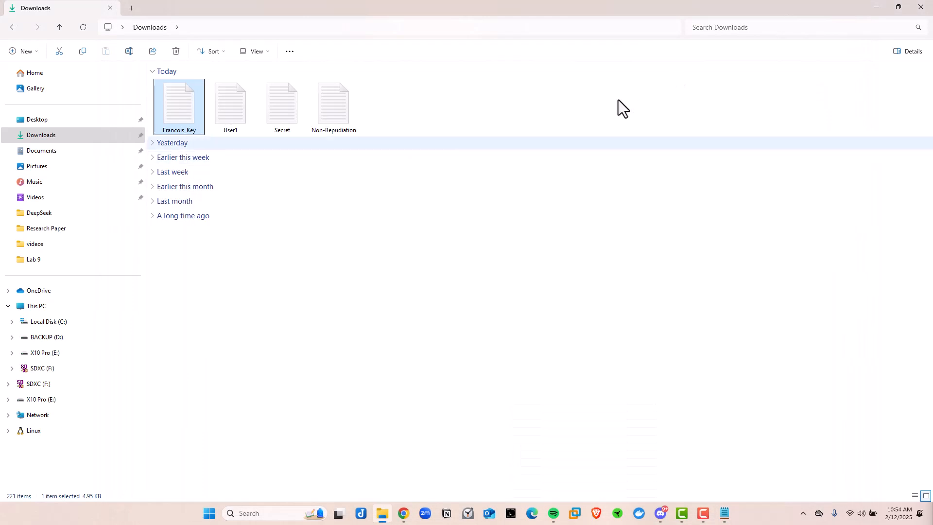
{"action": "left_click", "coordinate": [874, 9]}
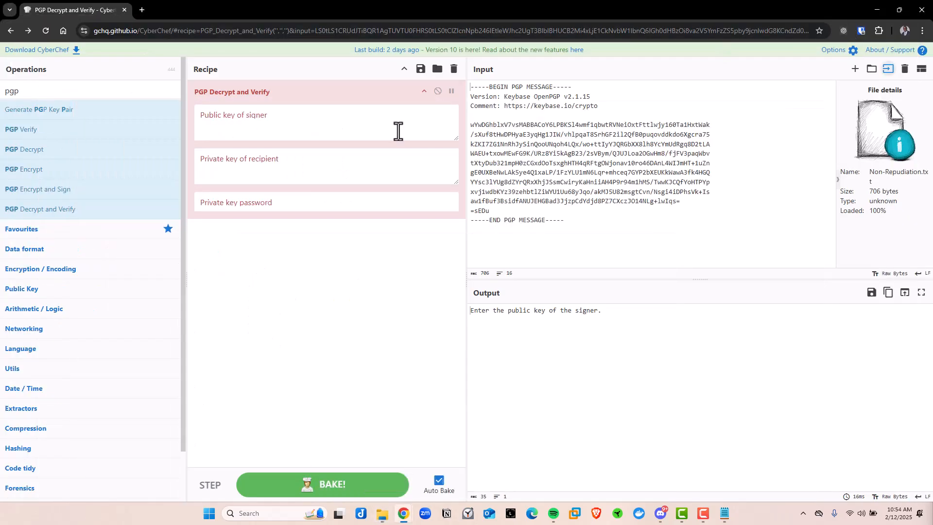
Step: Paste the copied block as PGP Decrypt and Verify's public key of signer and activate the private key of recipient field
{"action": "left_click", "coordinate": [216, 125]}
{"action": "key", "text": "ctrl+v"}
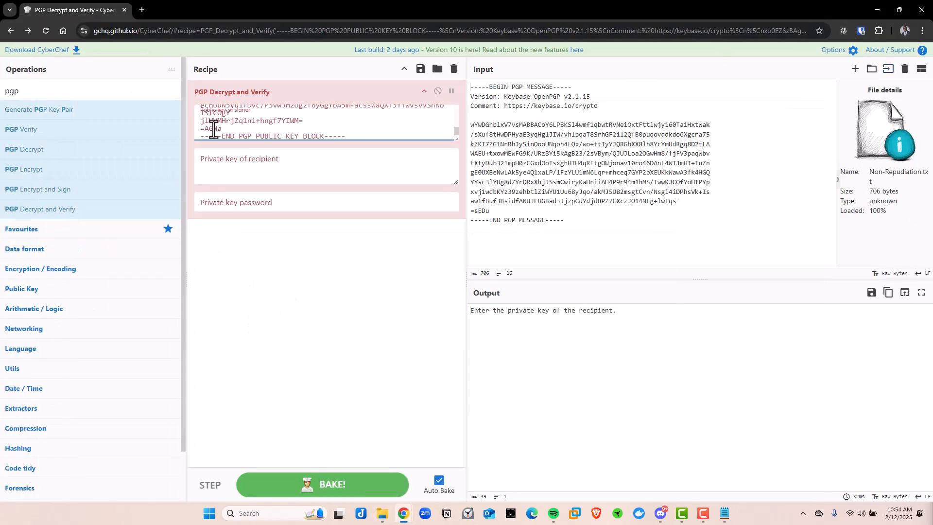
{"action": "left_click", "coordinate": [232, 168]}
{"action": "left_click", "coordinate": [228, 170]}
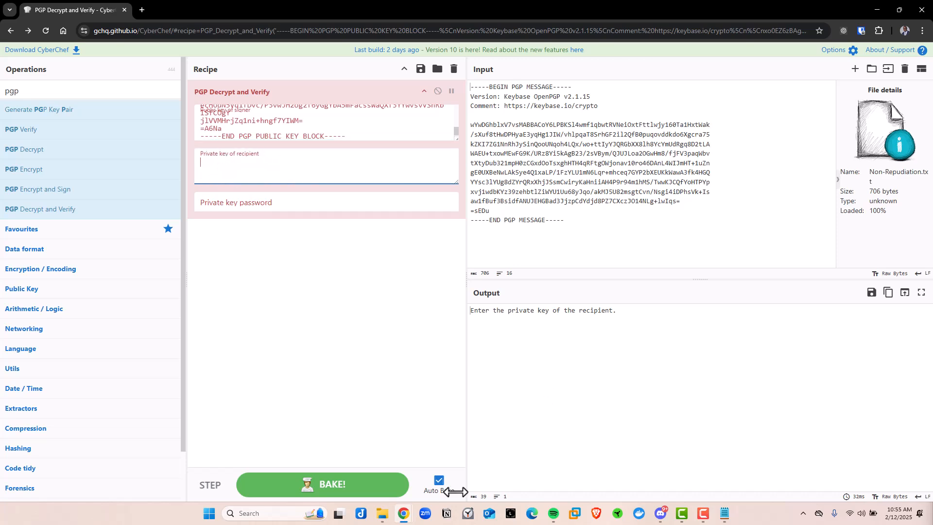
Step: Copy the entire PGP private key block from User1.txt in the Downloads folder and paste it as CyberChef's private key of recipient
{"action": "left_click", "coordinate": [384, 516]}
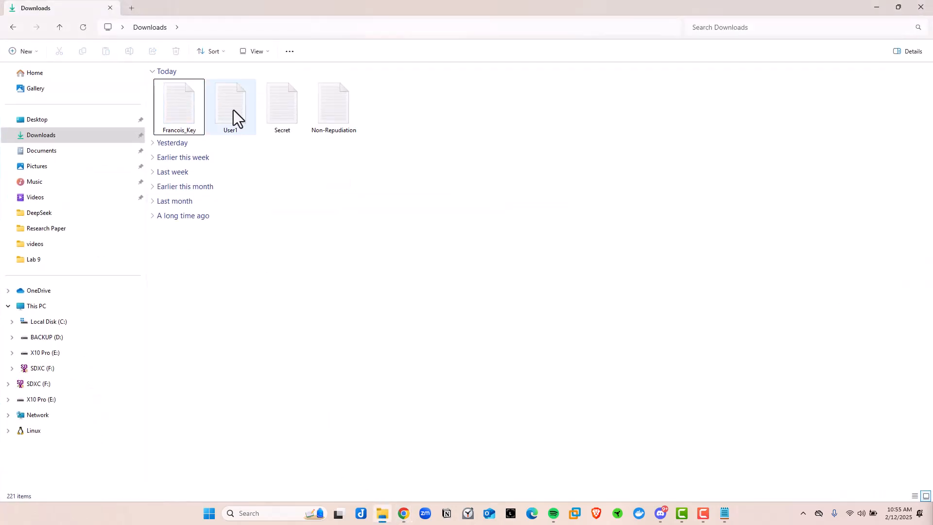
{"action": "double_click", "coordinate": [233, 110]}
{"action": "scroll", "coordinate": [331, 253], "scroll_direction": "up", "scroll_amount": 3}
{"action": "scroll", "coordinate": [331, 253], "scroll_direction": "up", "scroll_amount": 10}
{"action": "scroll", "coordinate": [331, 257], "scroll_direction": "down", "scroll_amount": 2}
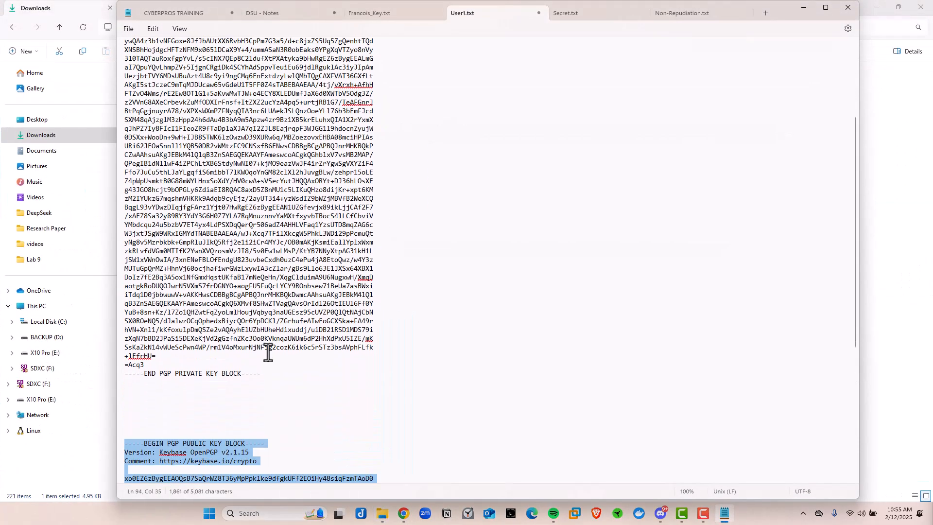
{"action": "left_click_drag", "start_coordinate": [267, 372], "coordinate": [122, 43]}
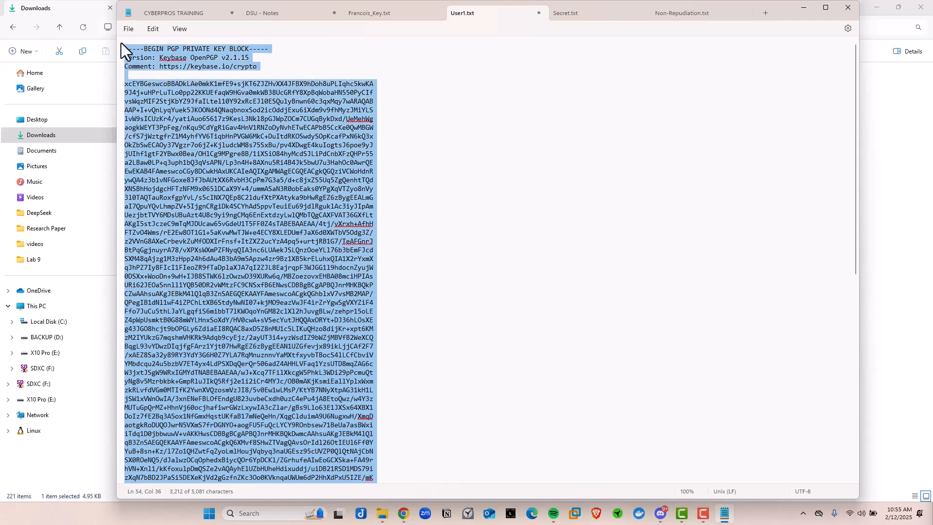
{"action": "right_click", "coordinate": [227, 216]}
{"action": "left_click", "coordinate": [266, 266]}
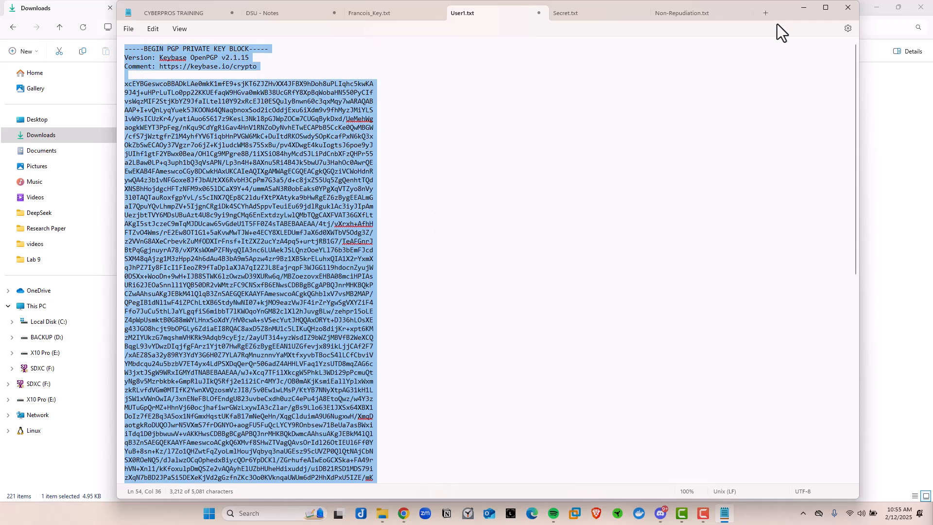
{"action": "left_click", "coordinate": [803, 8]}
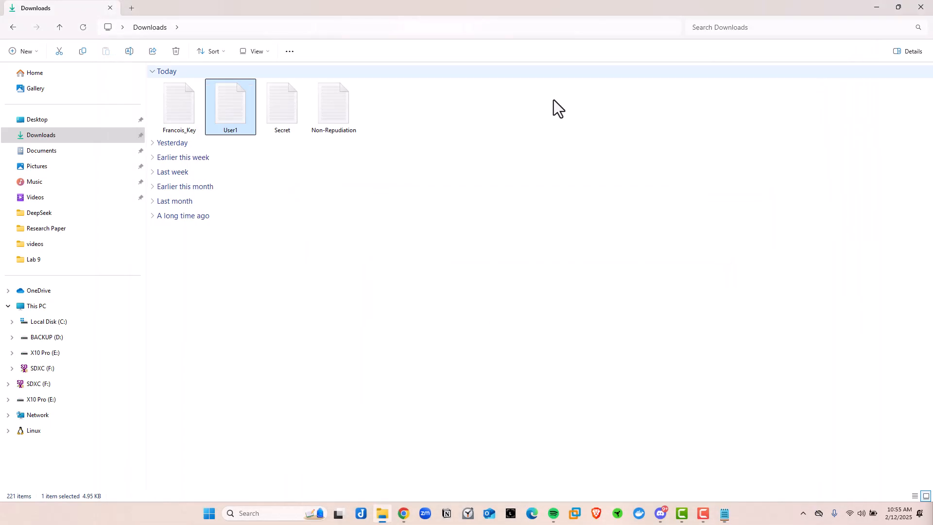
{"action": "left_click", "coordinate": [876, 9]}
{"action": "left_click", "coordinate": [267, 173]}
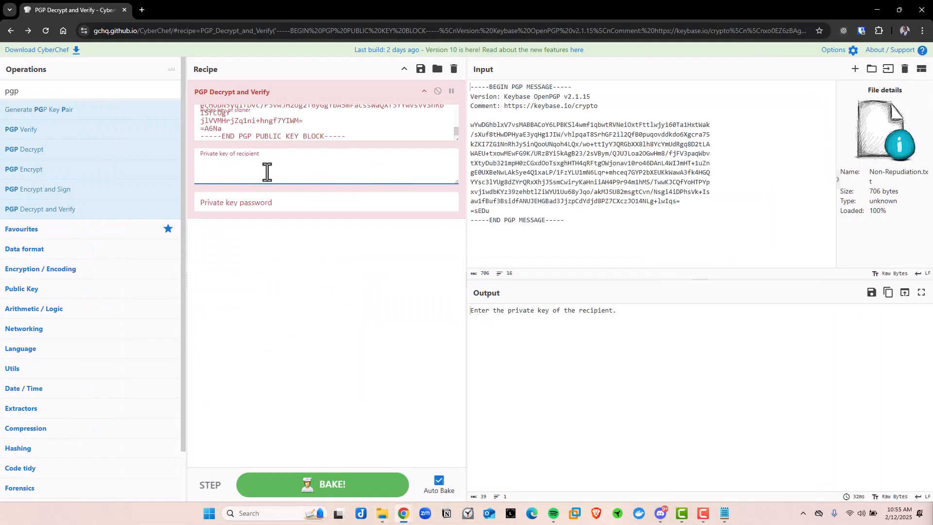
{"action": "key", "text": "ctrl+v"}
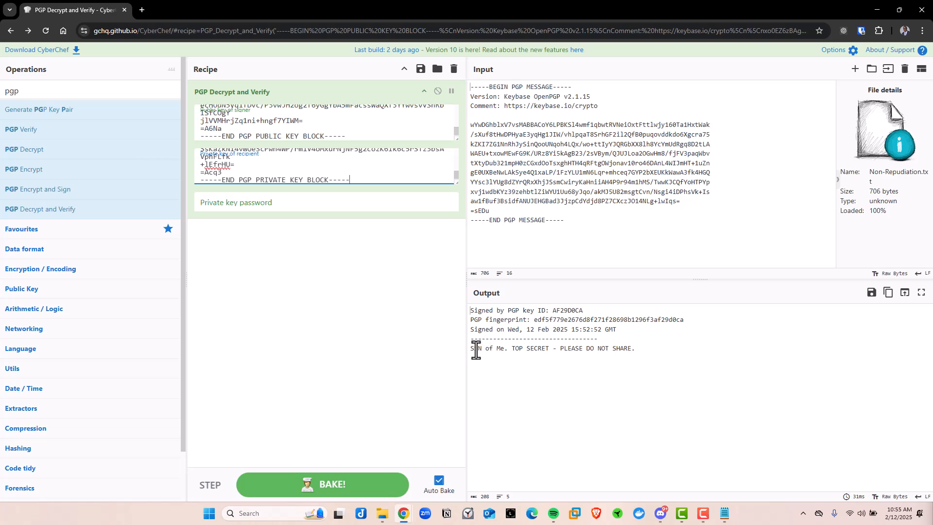
Step: Highlight the decrypted message line in the output, and clear both the recipe and the input
{"action": "left_click_drag", "start_coordinate": [469, 350], "coordinate": [637, 350]}
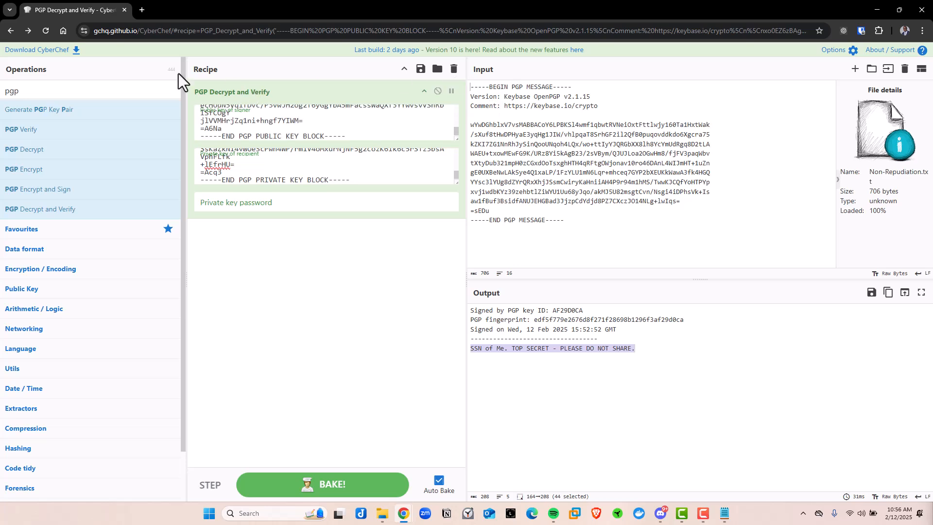
{"action": "left_click", "coordinate": [454, 71]}
{"action": "left_click", "coordinate": [904, 72]}
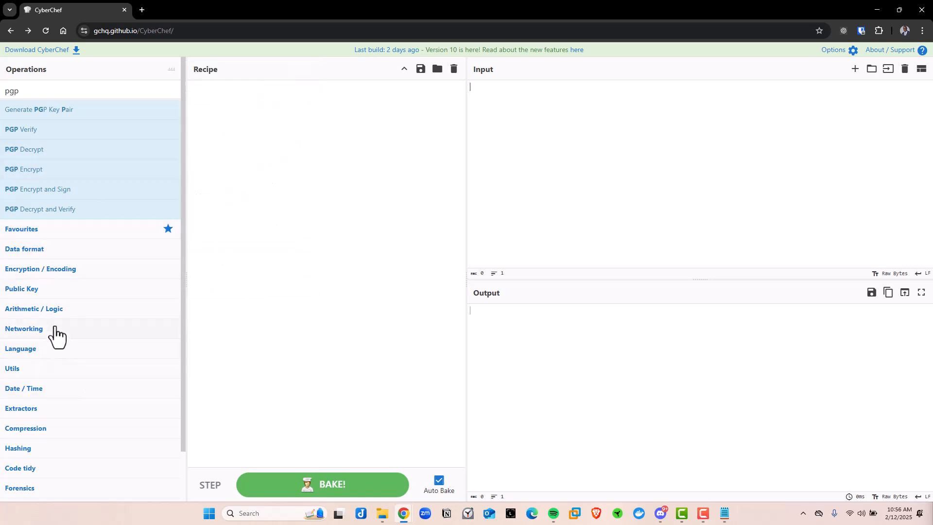
Step: Search Google for "cyberchef recipes" in a new browser tab and open the mattnotmax/cyberchef-recipes repository on GitHub
{"action": "left_click", "coordinate": [141, 10]}
{"action": "type", "text": "google"}
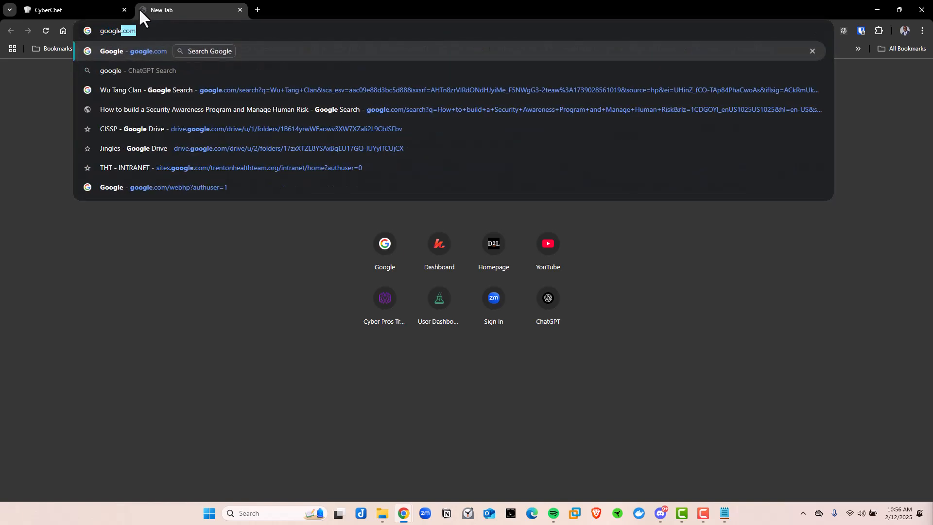
{"action": "key", "text": "Return"}
{"action": "type", "text": "cyber"}
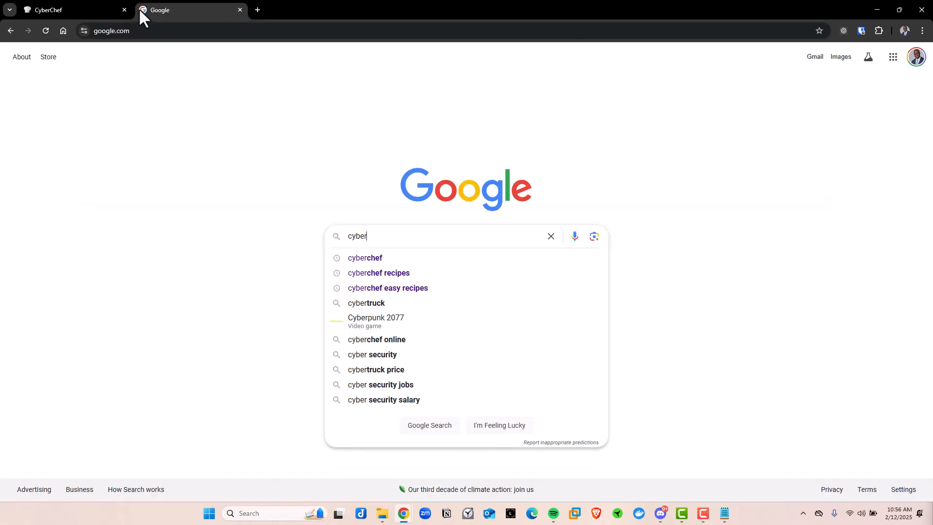
{"action": "key", "text": "Down"}
{"action": "key", "text": "Down"}
{"action": "key", "text": "Return"}
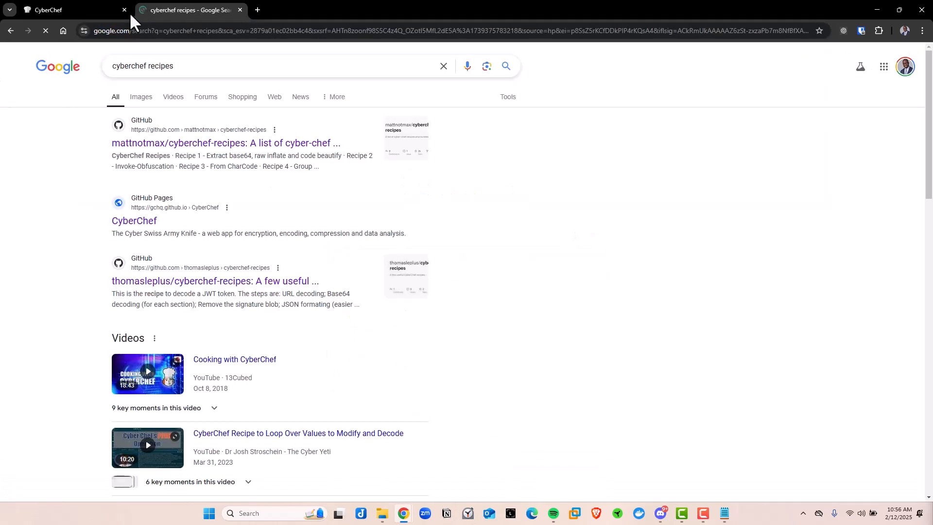
{"action": "left_click", "coordinate": [198, 146]}
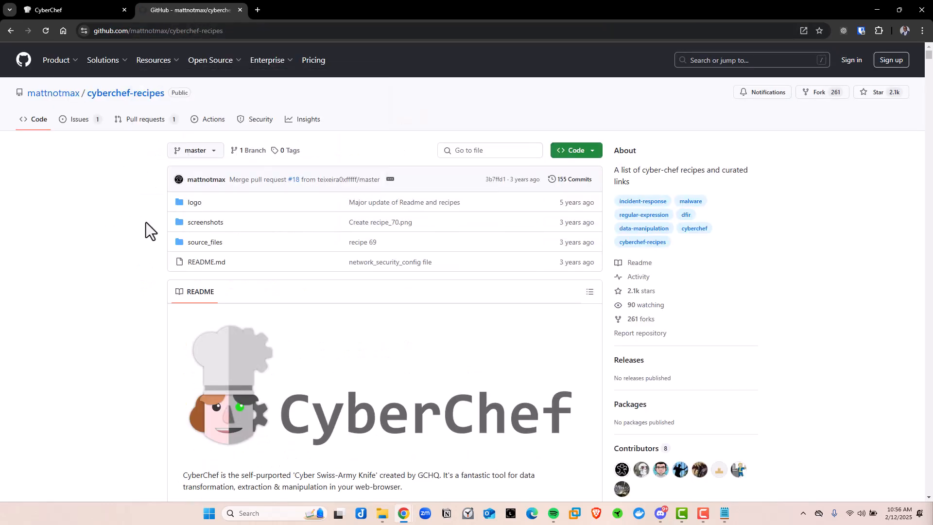
Step: Examine the README's General Tips, its regular expression examples and the list of CyberChef Recipes
{"action": "scroll", "coordinate": [145, 223], "scroll_direction": "down", "scroll_amount": 3}
{"action": "scroll", "coordinate": [145, 223], "scroll_direction": "down", "scroll_amount": 3}
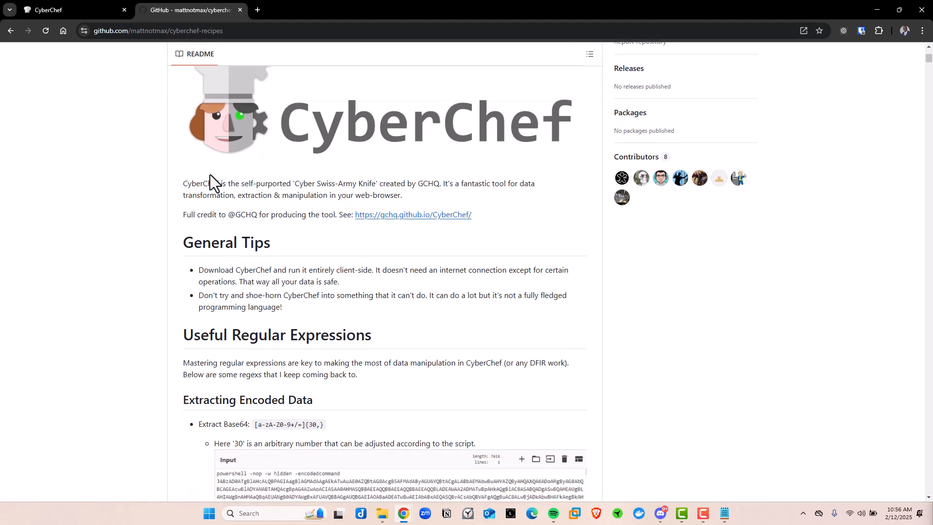
{"action": "scroll", "coordinate": [181, 229], "scroll_direction": "down", "scroll_amount": 1}
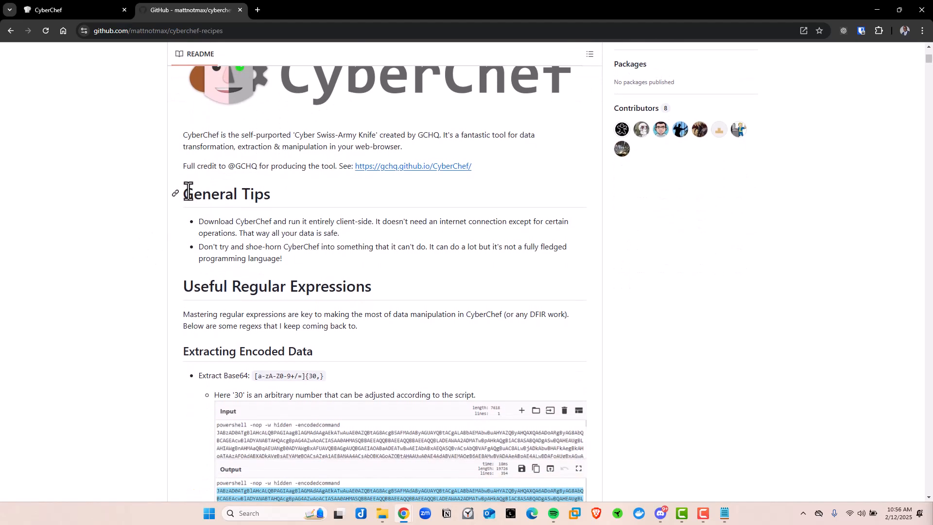
{"action": "left_click_drag", "start_coordinate": [185, 194], "coordinate": [304, 210]}
{"action": "scroll", "coordinate": [95, 232], "scroll_direction": "down", "scroll_amount": 15}
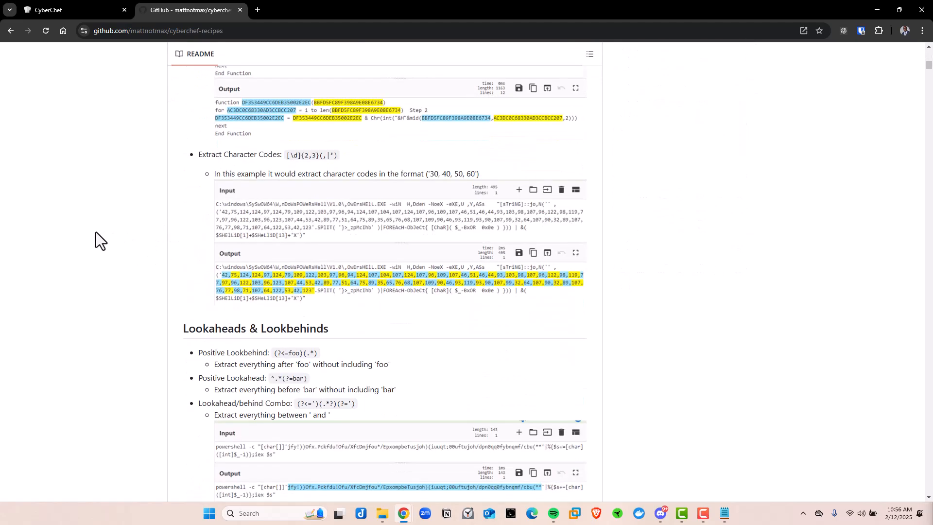
{"action": "scroll", "coordinate": [95, 232], "scroll_direction": "down", "scroll_amount": 3}
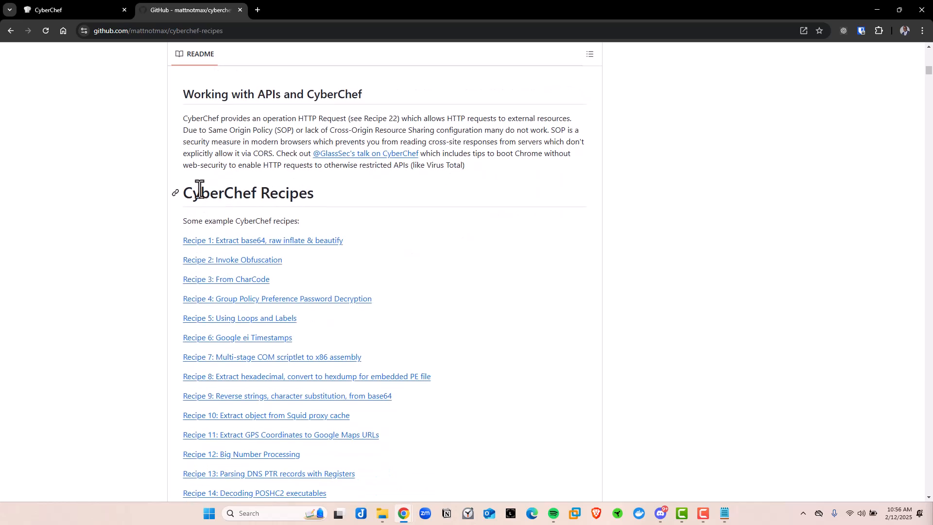
{"action": "left_click_drag", "start_coordinate": [185, 194], "coordinate": [322, 202]}
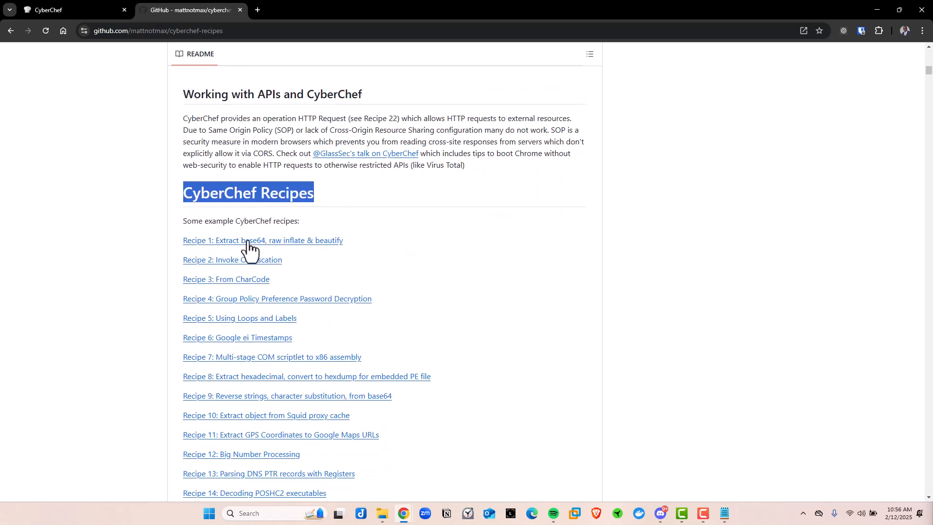
{"action": "scroll", "coordinate": [148, 249], "scroll_direction": "down", "scroll_amount": 4}
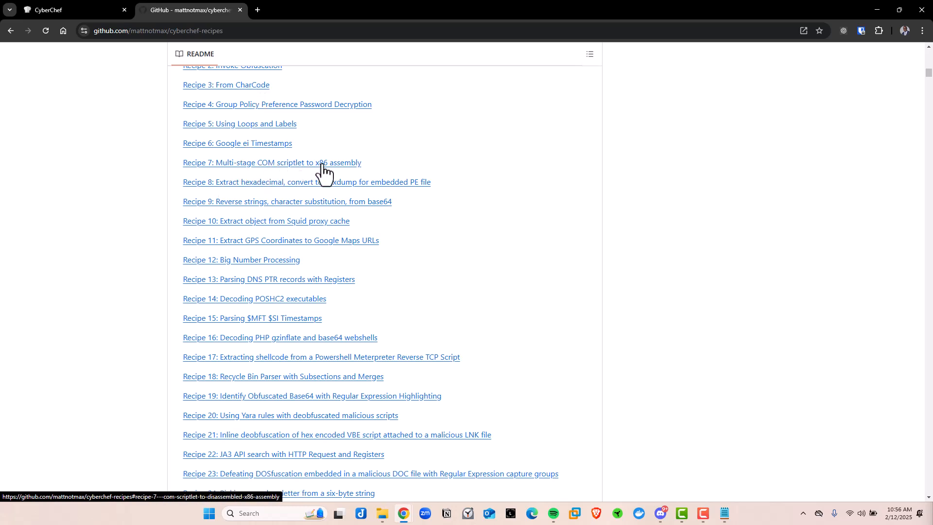
{"action": "scroll", "coordinate": [144, 250], "scroll_direction": "down", "scroll_amount": 1}
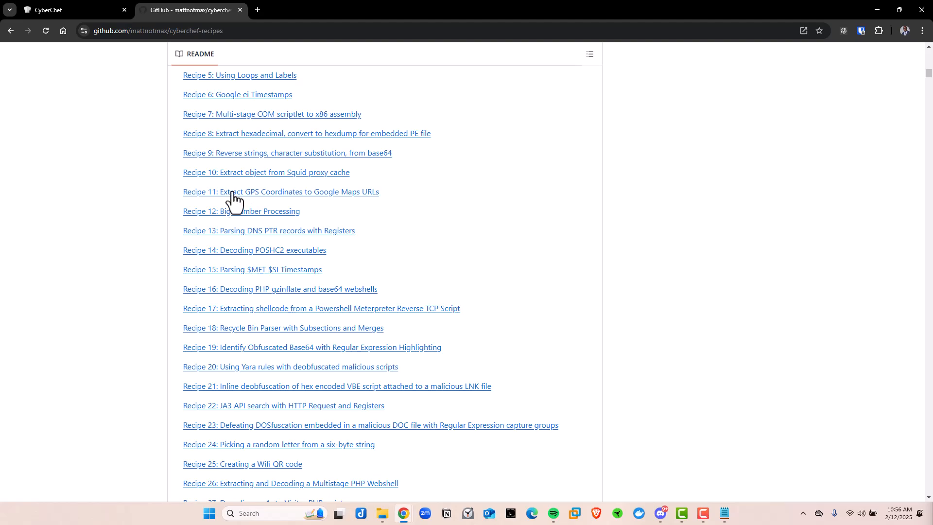
{"action": "scroll", "coordinate": [156, 233], "scroll_direction": "down", "scroll_amount": 20}
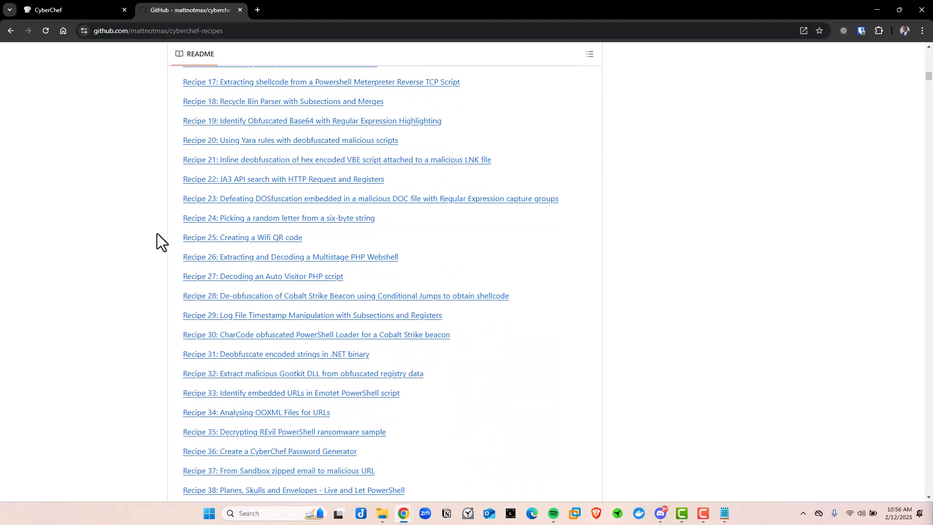
{"action": "scroll", "coordinate": [158, 231], "scroll_direction": "down", "scroll_amount": 5}
{"action": "scroll", "coordinate": [159, 232], "scroll_direction": "up", "scroll_amount": 15}
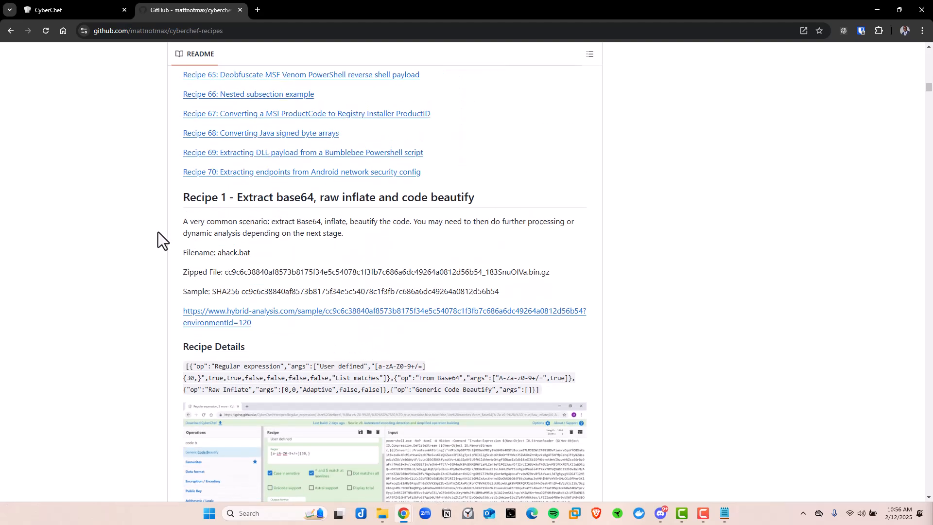
{"action": "scroll", "coordinate": [156, 228], "scroll_direction": "up", "scroll_amount": 13}
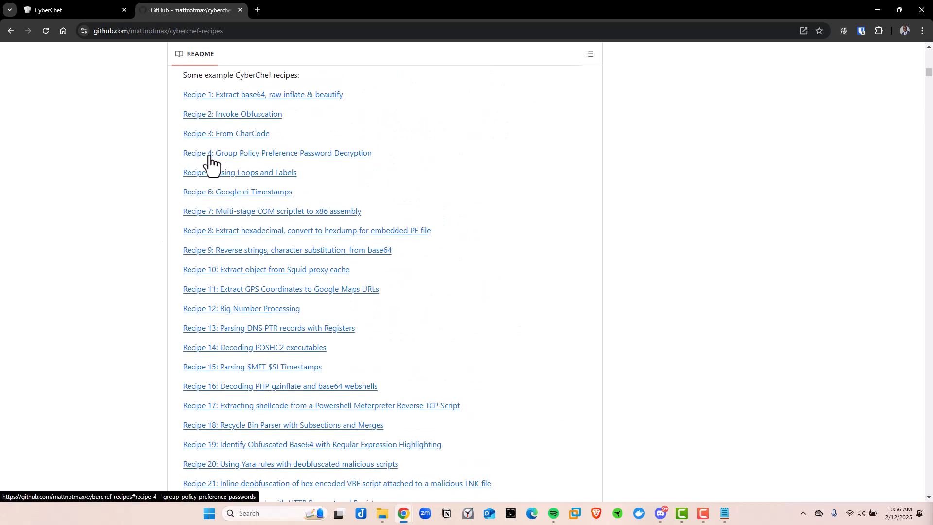
Step: Open Recipe 4, Group Policy Preference Password Decryption, and examine its credit and the operations in Recipe Details
{"action": "left_click", "coordinate": [231, 155]}
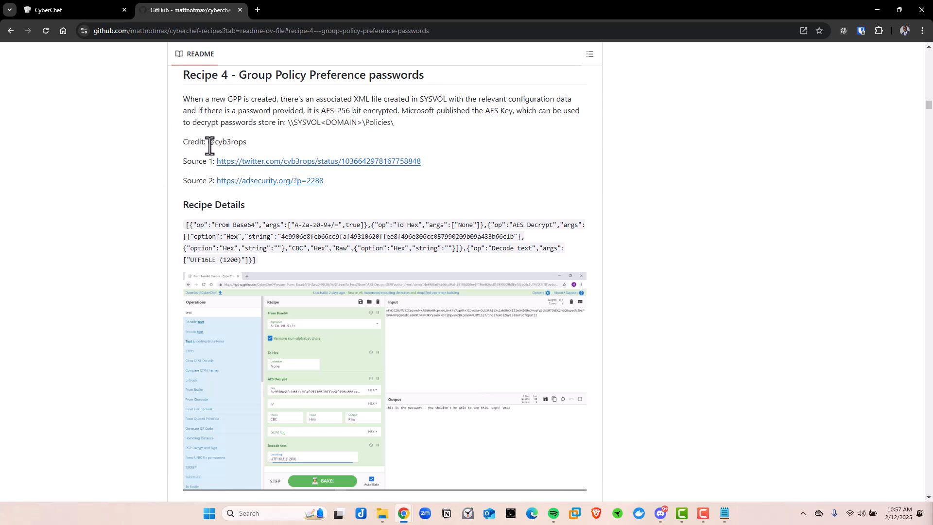
{"action": "left_click_drag", "start_coordinate": [208, 141], "coordinate": [257, 144]}
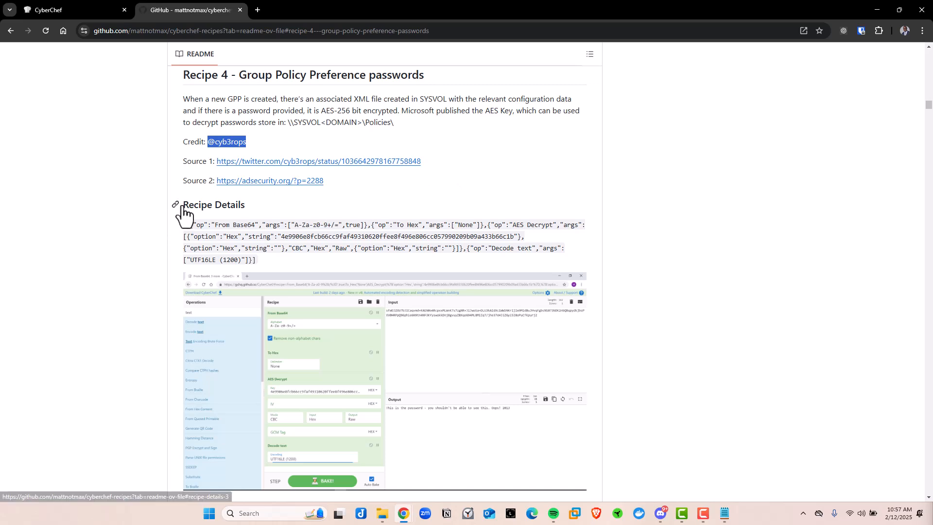
{"action": "left_click_drag", "start_coordinate": [179, 206], "coordinate": [219, 209]}
{"action": "left_click_drag", "start_coordinate": [258, 265], "coordinate": [419, 230]}
{"action": "left_click", "coordinate": [216, 236]}
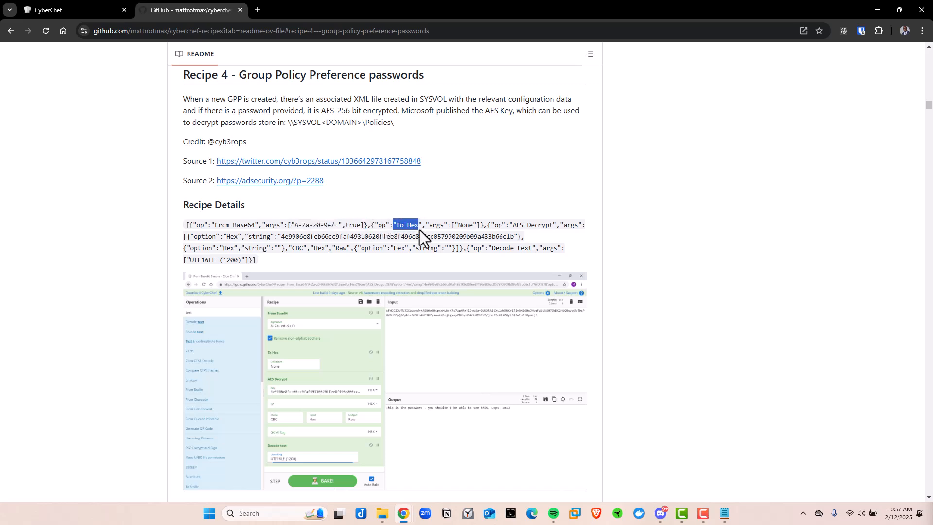
Step: Copy the complete Recipe Details code of Recipe 4
{"action": "left_click_drag", "start_coordinate": [258, 260], "coordinate": [182, 229]}
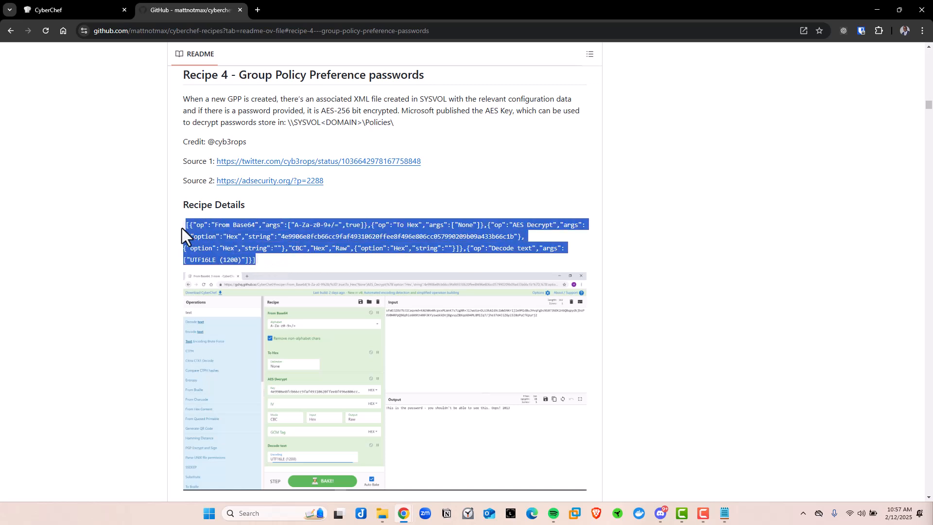
{"action": "right_click", "coordinate": [211, 232]}
{"action": "left_click", "coordinate": [234, 240]}
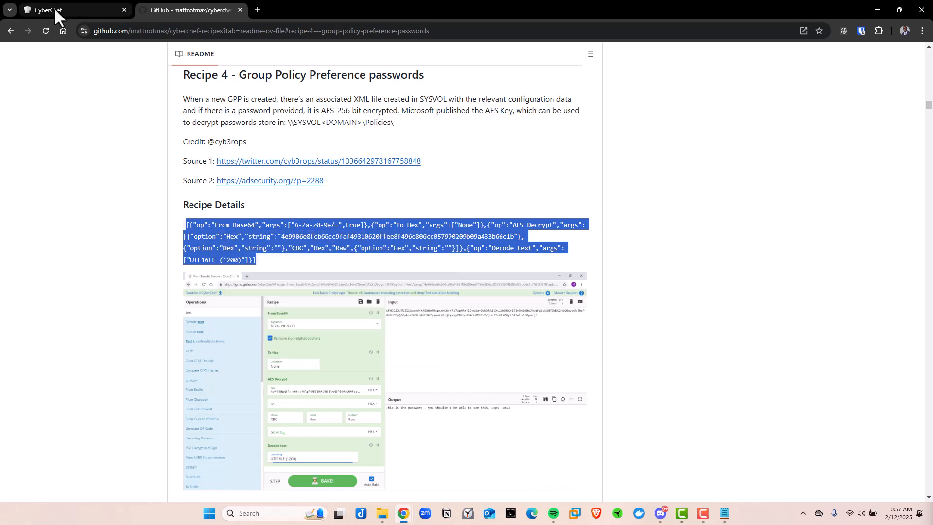
Step: Paste the copied recipe code as Chef format in CyberChef's Save recipe dialog and close the dialog without saving
{"action": "left_click", "coordinate": [54, 8]}
{"action": "left_click", "coordinate": [422, 69]}
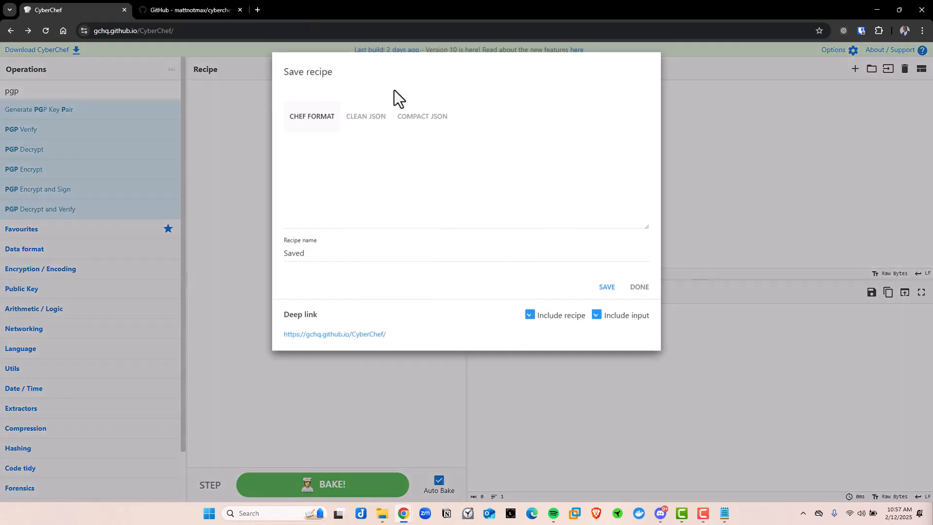
{"action": "left_click", "coordinate": [309, 170]}
{"action": "key", "text": "ctrl+v"}
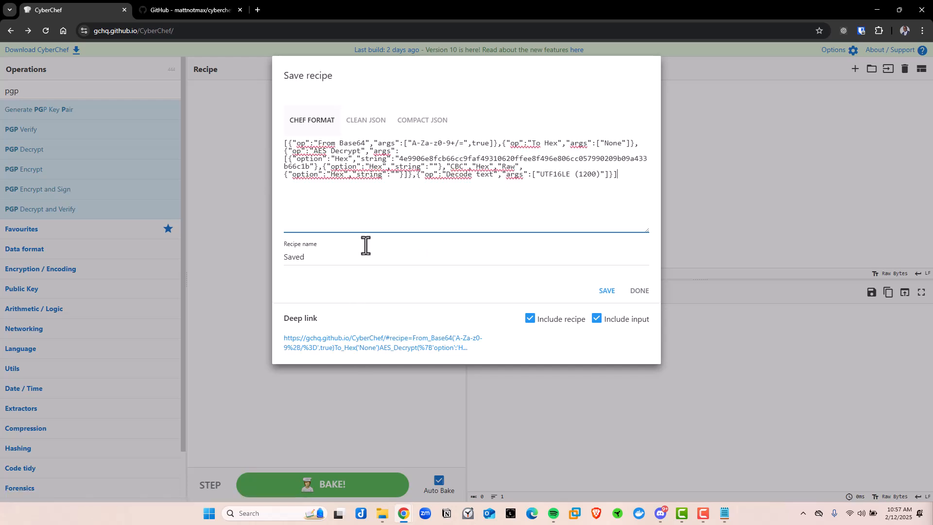
{"action": "left_click", "coordinate": [693, 253]}
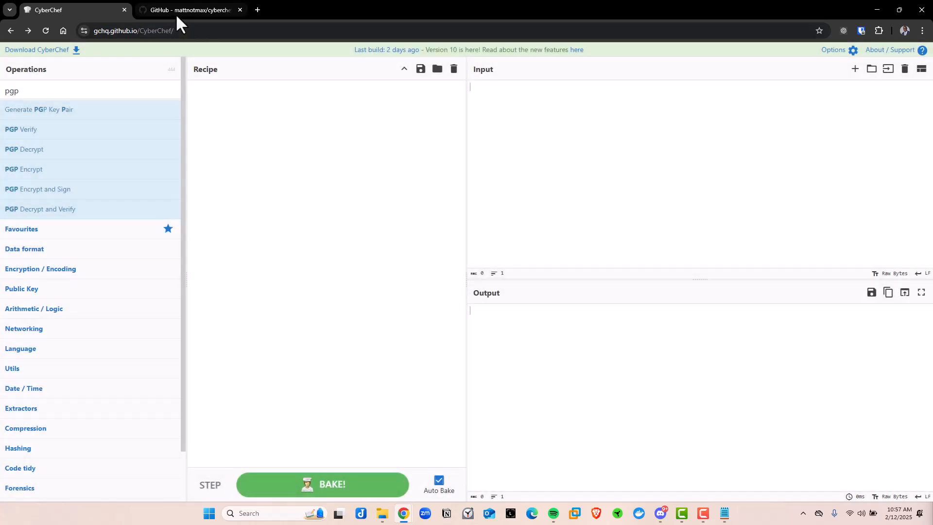
Step: Return to the GitHub README and look back through Recipes 3, 2 and 1 to the end of the recipe list
{"action": "left_click", "coordinate": [175, 11]}
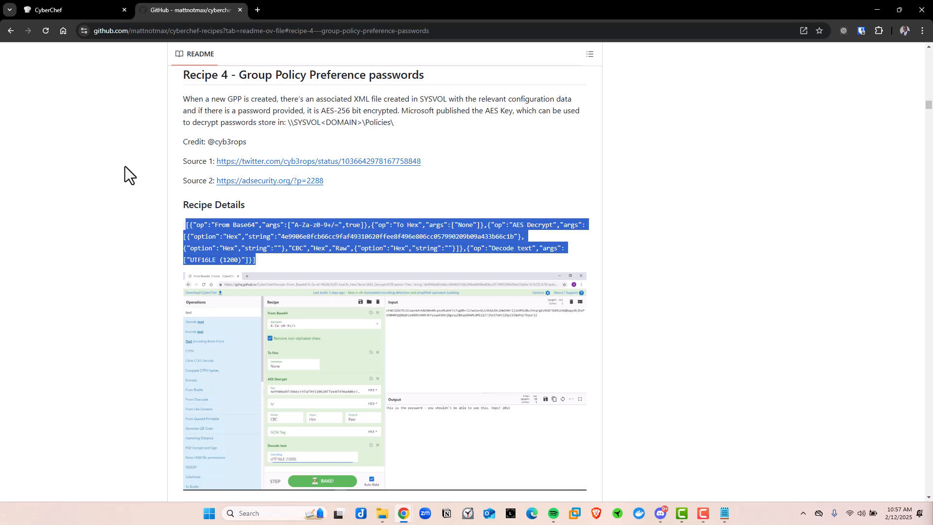
{"action": "scroll", "coordinate": [109, 200], "scroll_direction": "up", "scroll_amount": 10}
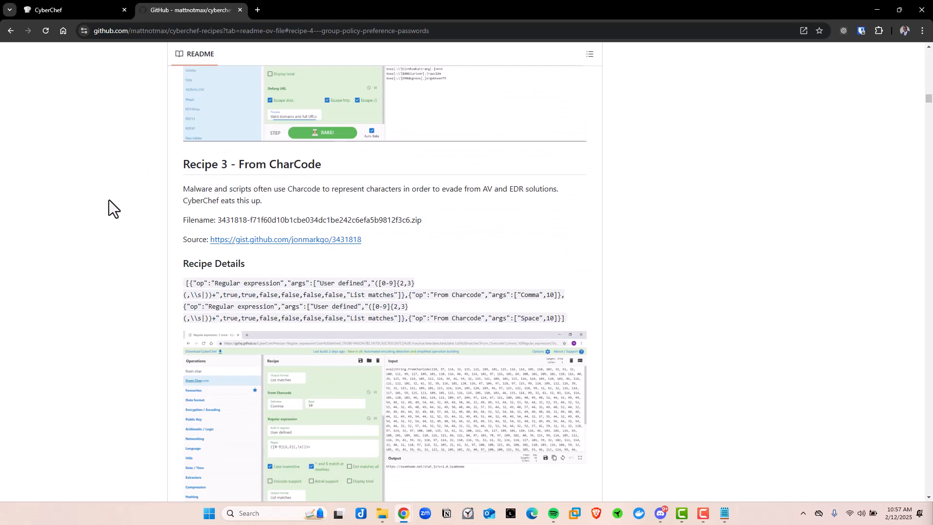
{"action": "scroll", "coordinate": [109, 200], "scroll_direction": "up", "scroll_amount": 12}
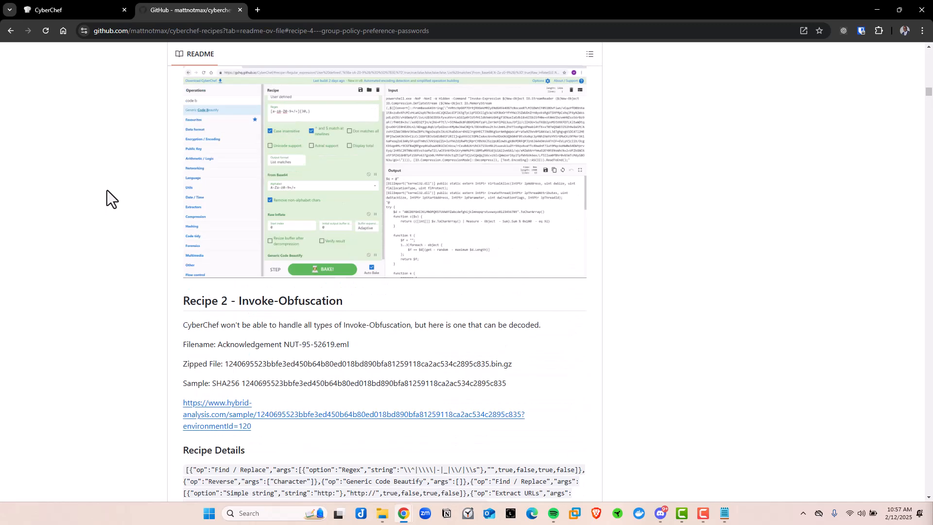
{"action": "scroll", "coordinate": [107, 189], "scroll_direction": "up", "scroll_amount": 4}
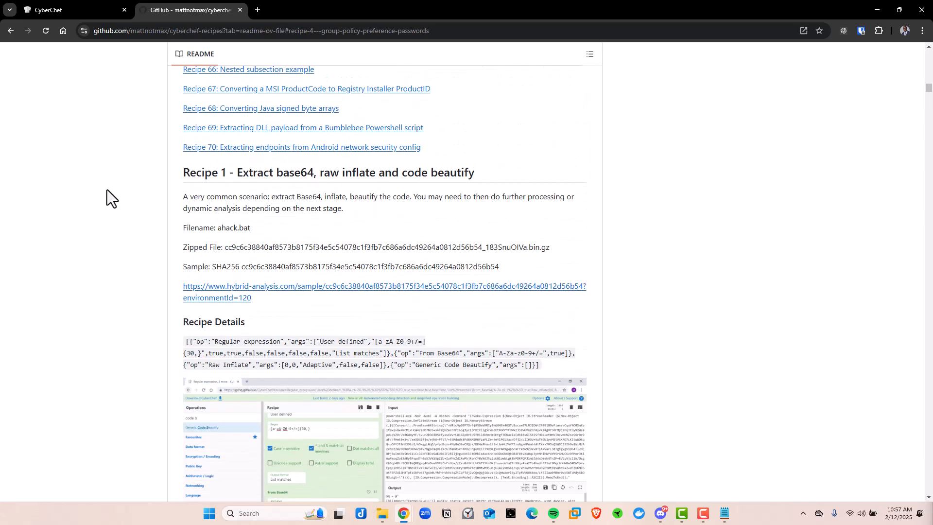
{"action": "scroll", "coordinate": [100, 198], "scroll_direction": "up", "scroll_amount": 4}
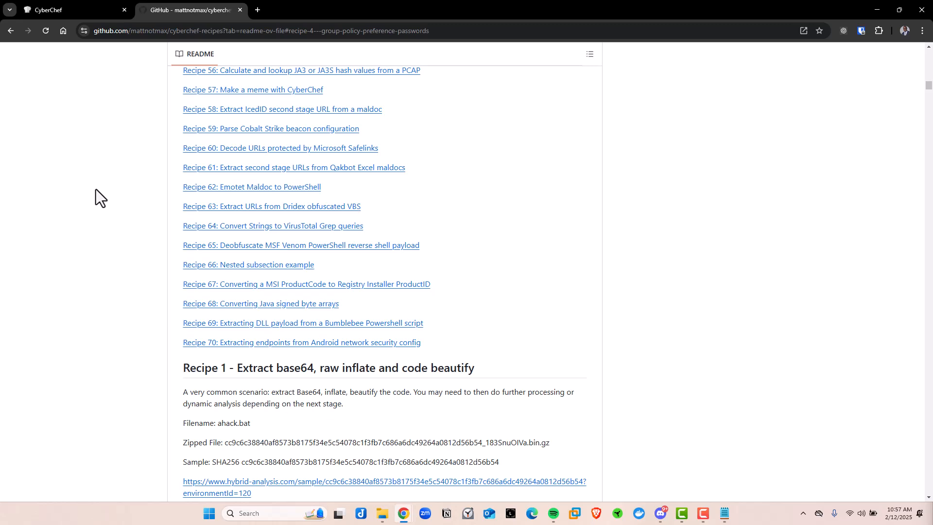